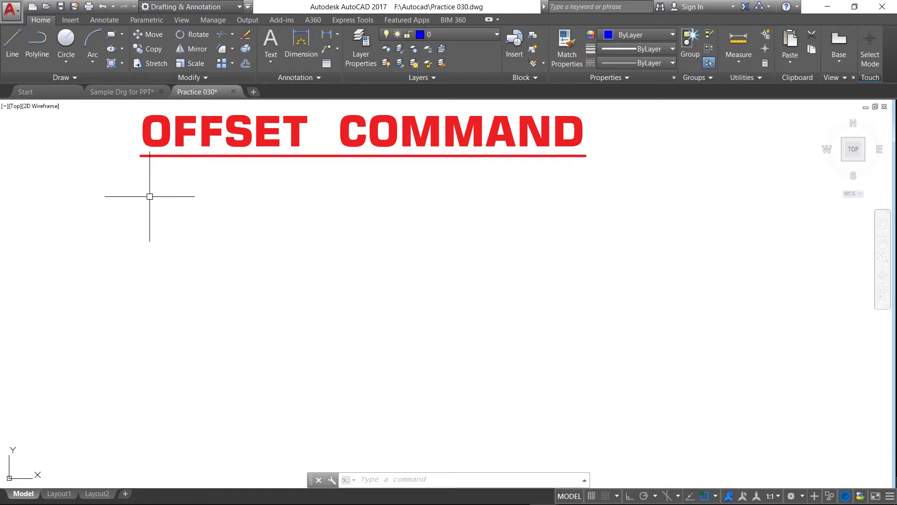
# - Draw a short horizontal line with a circle below it
pyautogui.click(13, 45)
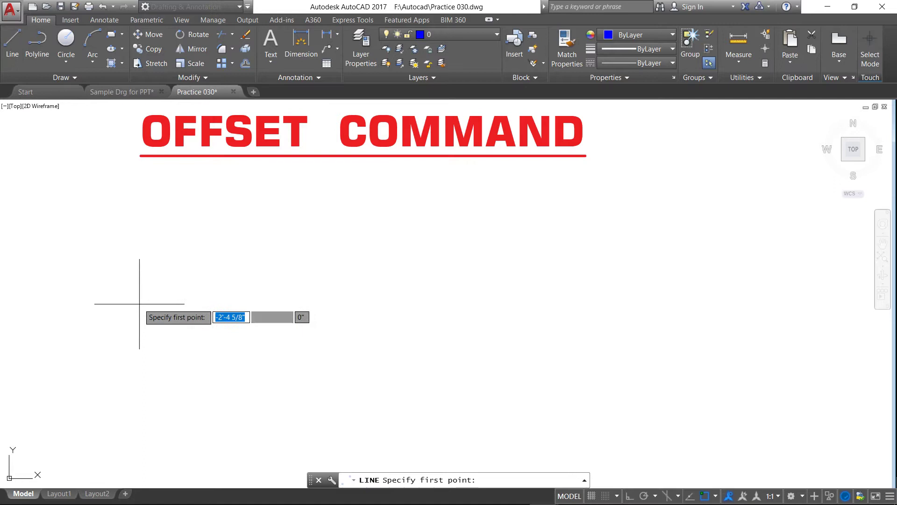
pyautogui.click(104, 262)
pyautogui.rightClick(296, 262)
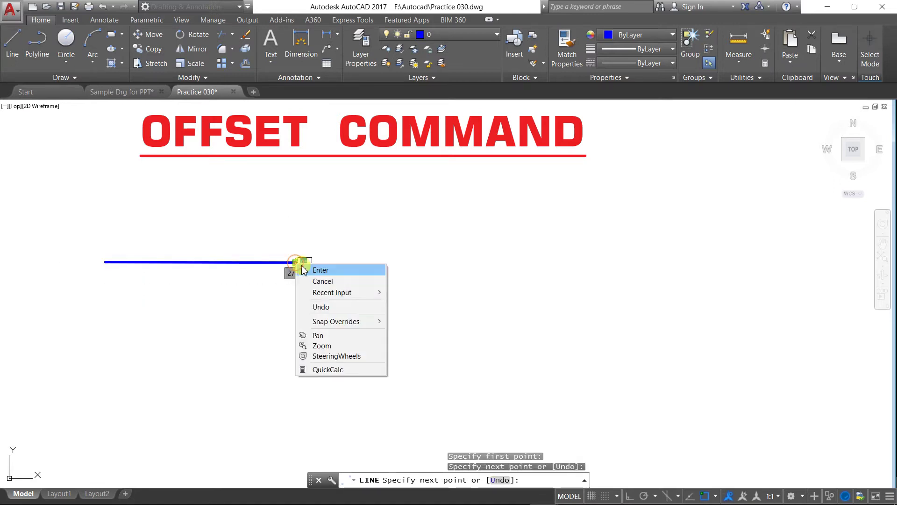
pyautogui.click(321, 270)
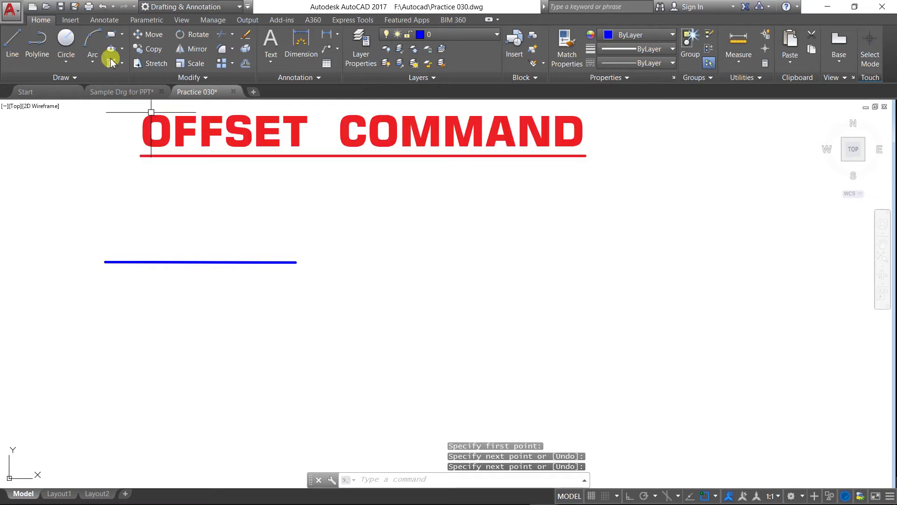
pyautogui.click(69, 43)
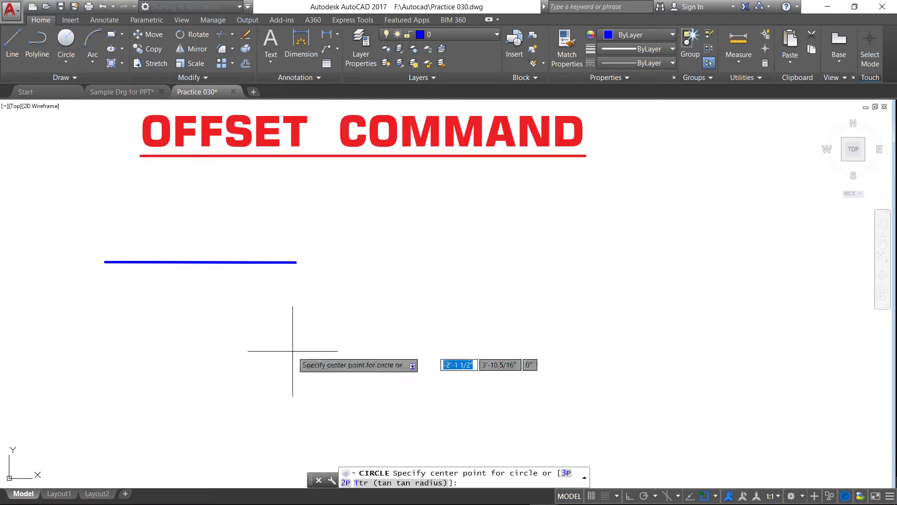
pyautogui.click(172, 396)
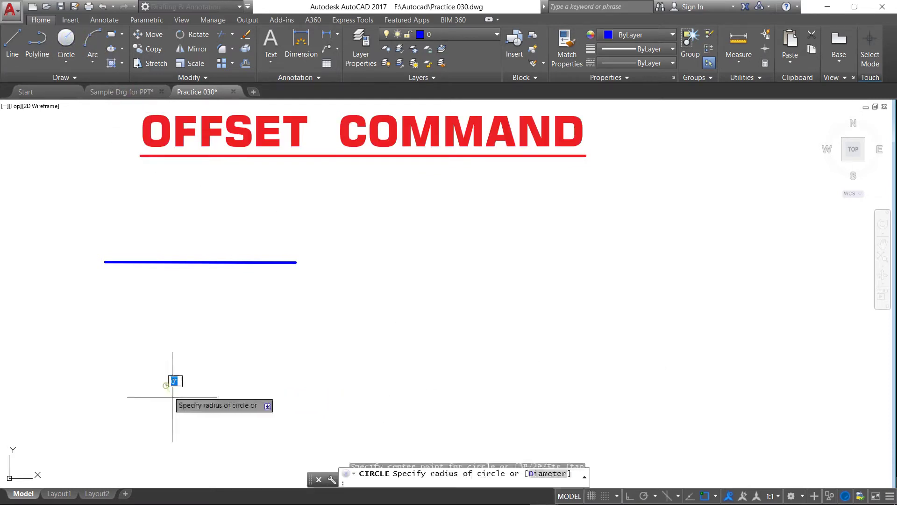
pyautogui.click(228, 422)
# - Draw a rectangle on the right and a vertical line beside it
pyautogui.click(111, 35)
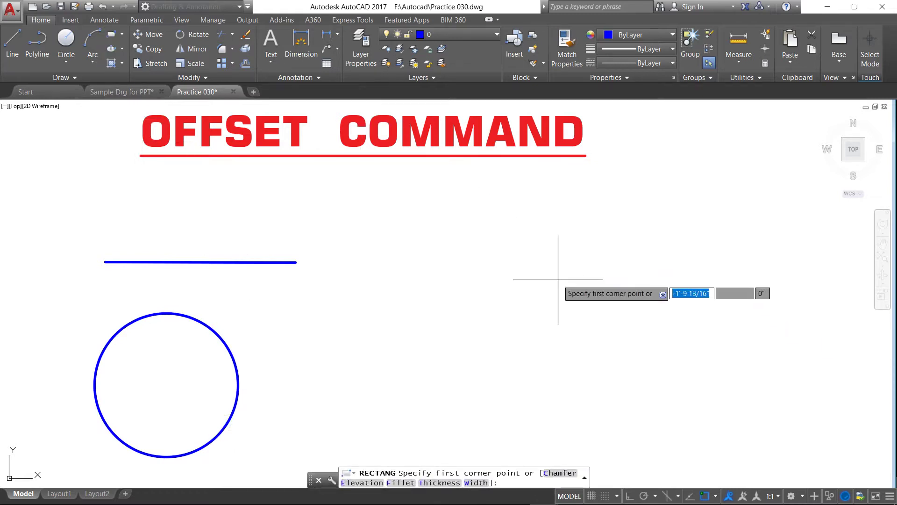
pyautogui.click(499, 218)
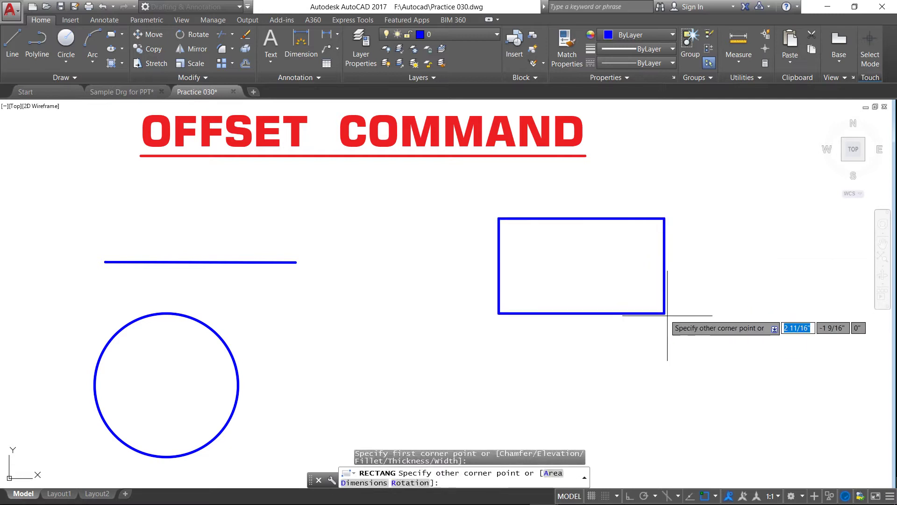
pyautogui.click(772, 377)
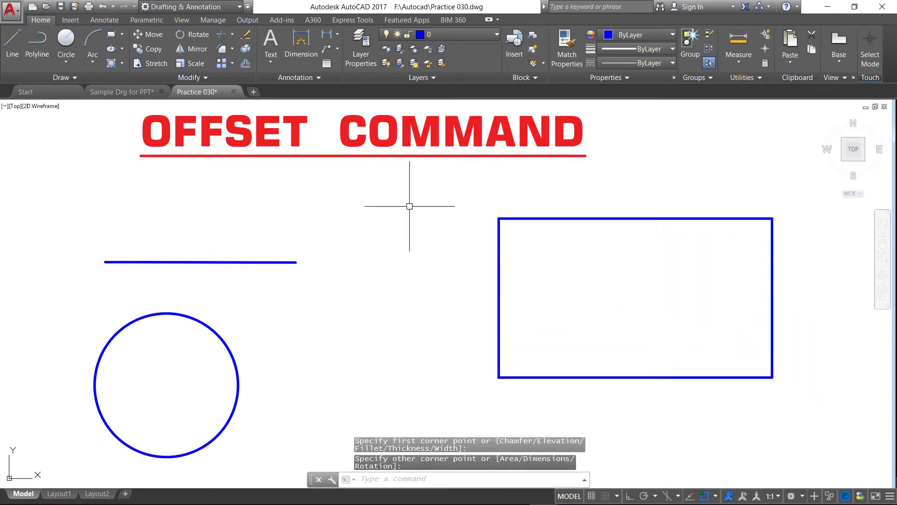
pyautogui.click(12, 41)
pyautogui.click(349, 241)
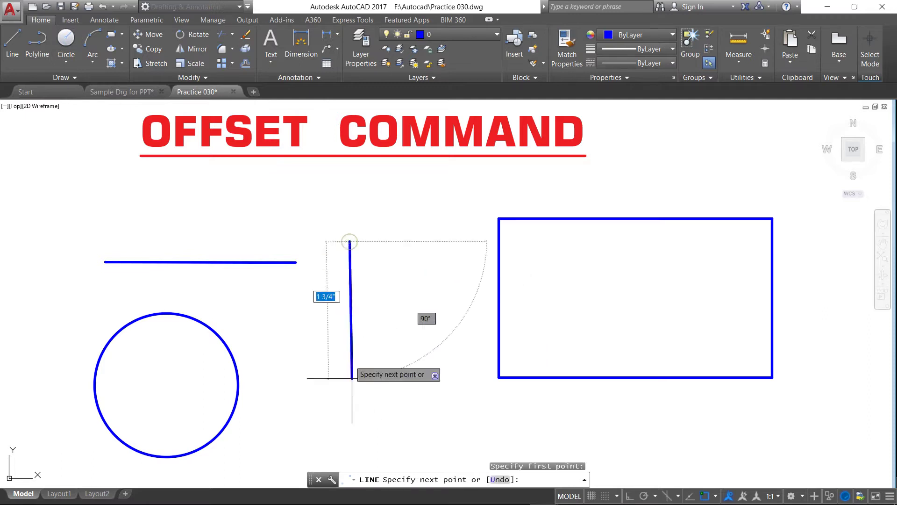
pyautogui.click(354, 445)
pyautogui.rightClick(369, 363)
pyautogui.click(383, 368)
pyautogui.scroll(-2, 360, 366)
pyautogui.scroll(-2, 360, 367)
pyautogui.scroll(2, 359, 369)
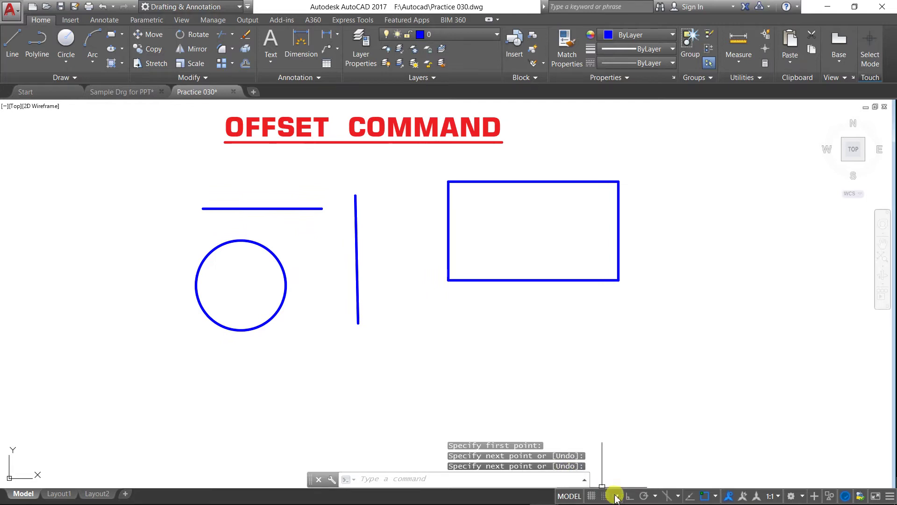
# - With Ortho on, draw a long horizontal line across the bottom of the sheet
pyautogui.click(630, 495)
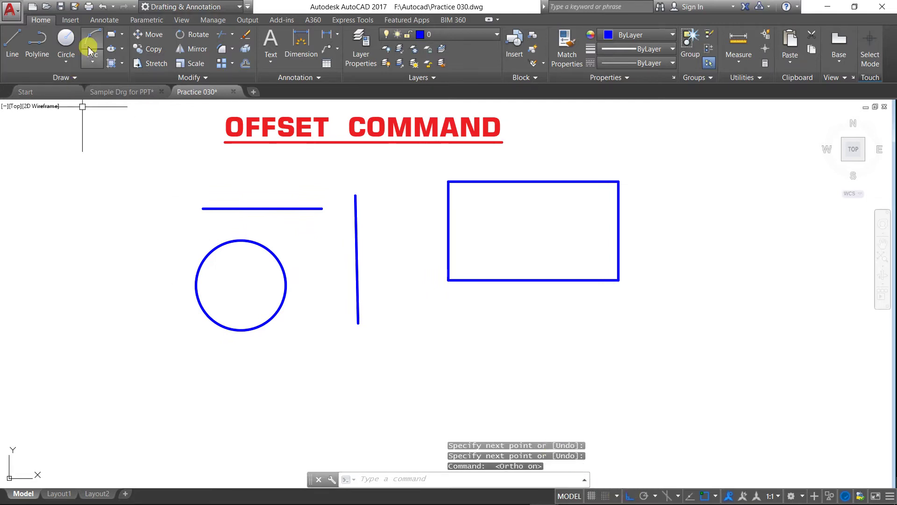
pyautogui.click(12, 47)
pyautogui.click(166, 452)
pyautogui.click(692, 452)
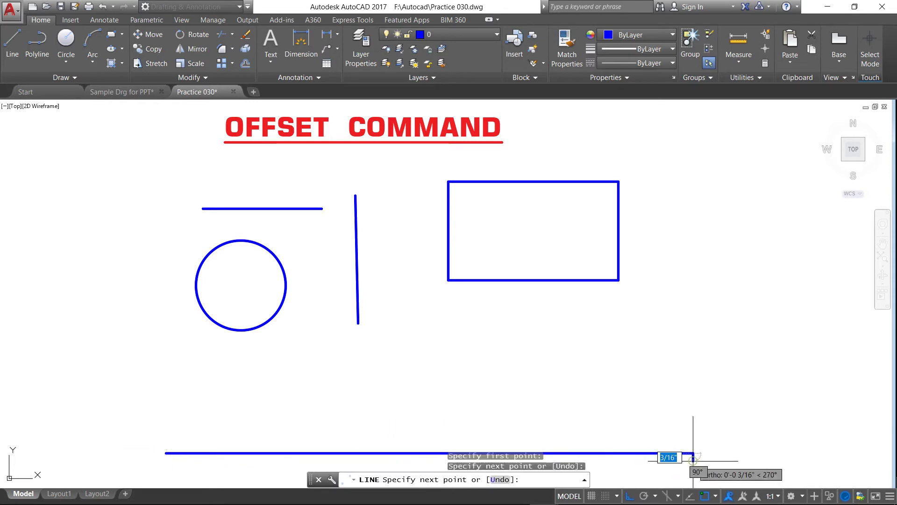
pyautogui.rightClick(692, 452)
pyautogui.click(722, 356)
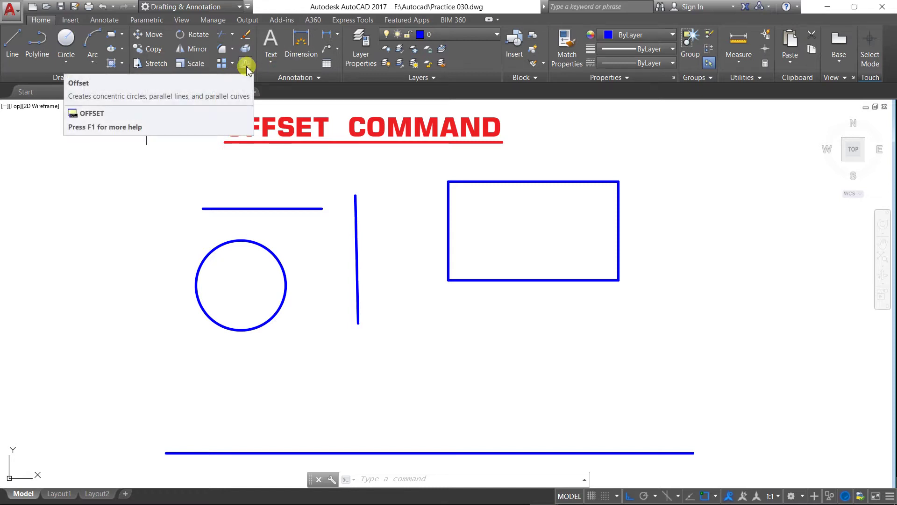
pyautogui.moveTo(245, 63)
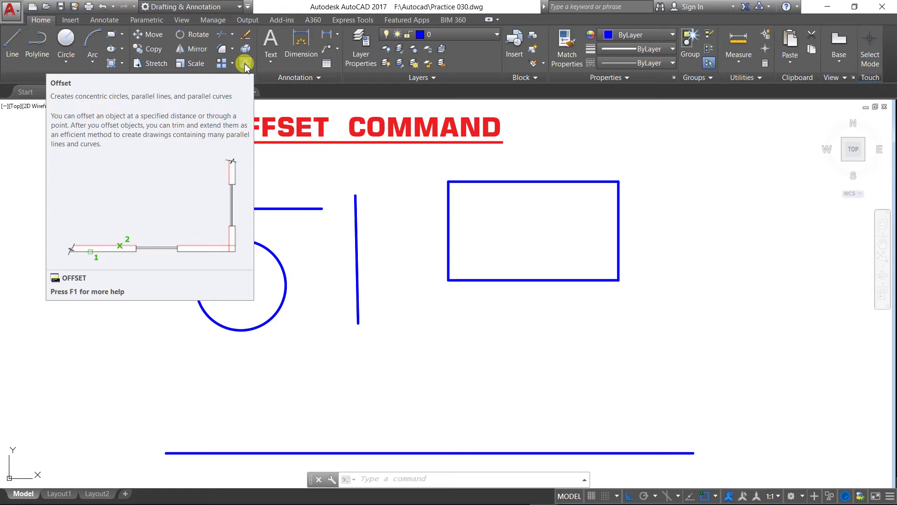
# - Start OFFSET and accept the default Through option for the offset distance
pyautogui.click(245, 64)
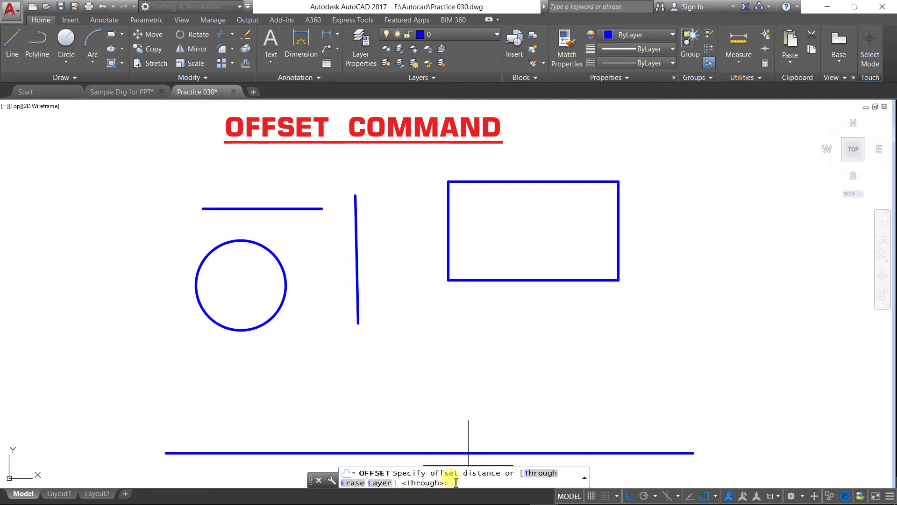
pyautogui.rightClick(431, 291)
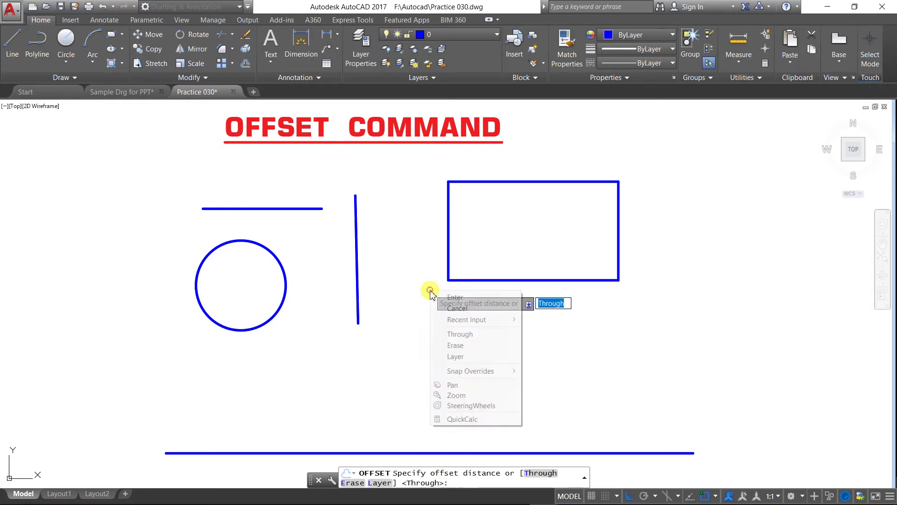
pyautogui.click(452, 297)
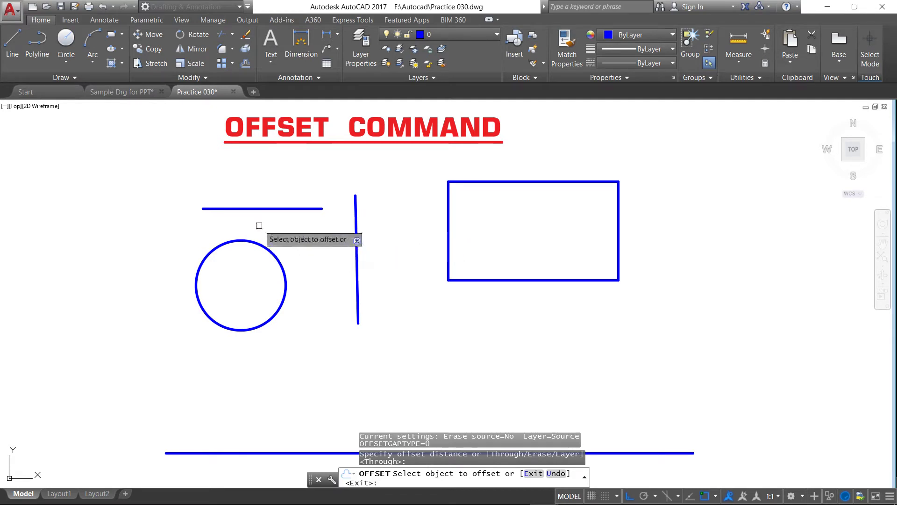
# - Offset the short line upward, the vertical line rightward, and the bottom line upward twice
pyautogui.click(254, 209)
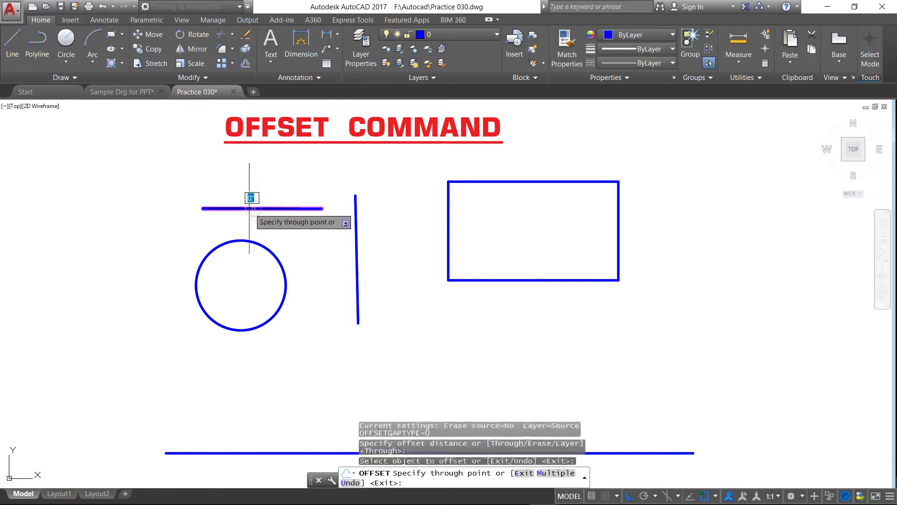
pyautogui.click(245, 176)
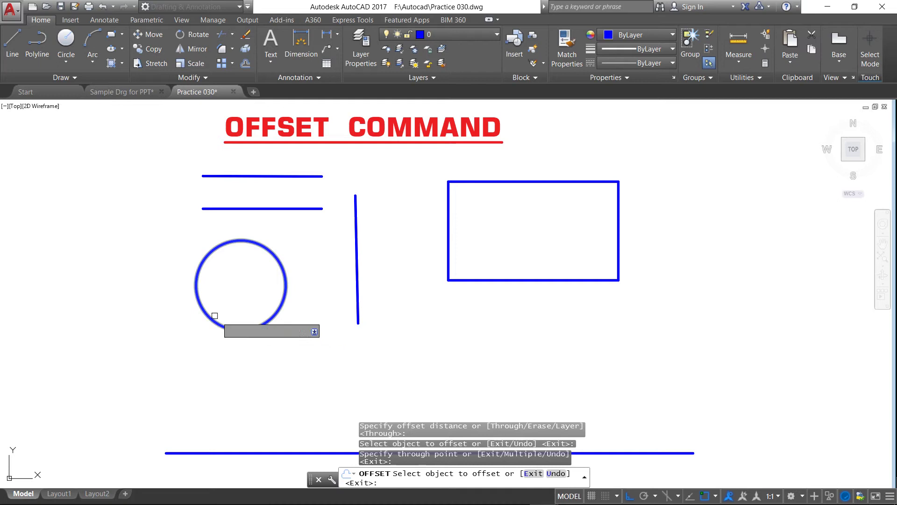
pyautogui.click(357, 269)
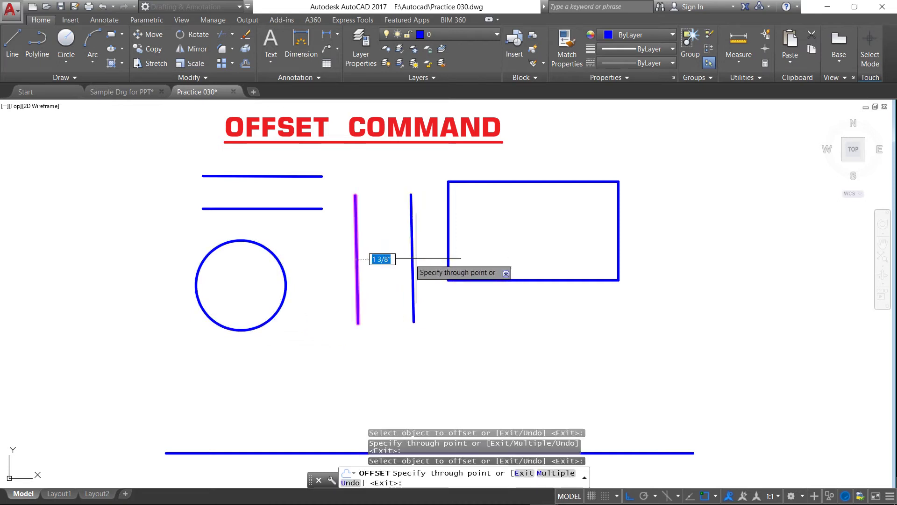
pyautogui.click(420, 259)
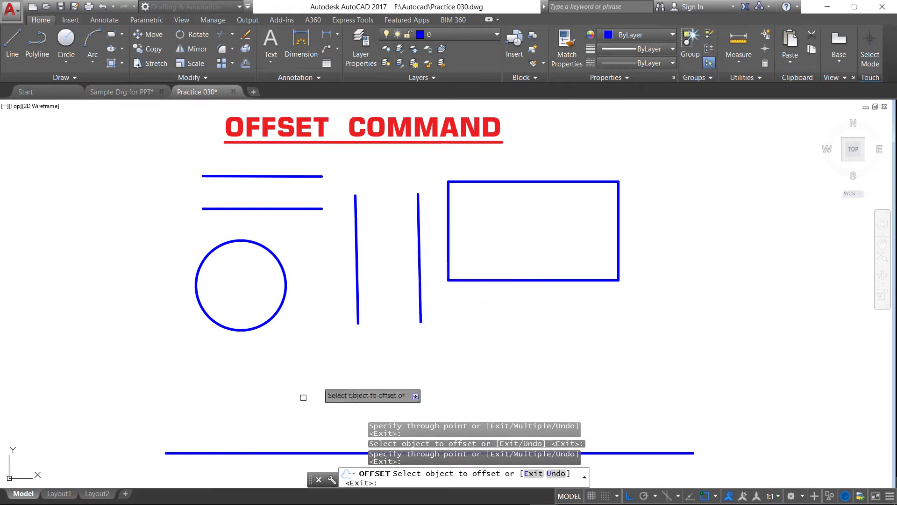
pyautogui.click(268, 455)
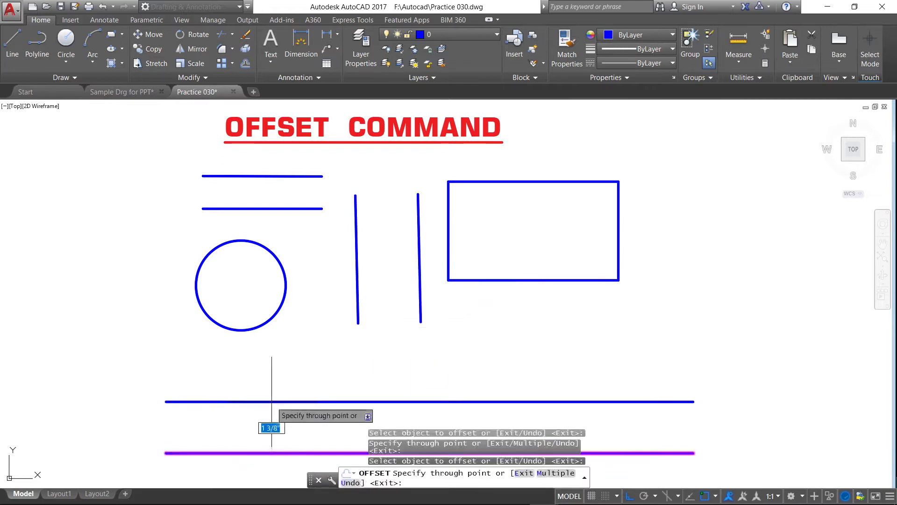
pyautogui.click(269, 365)
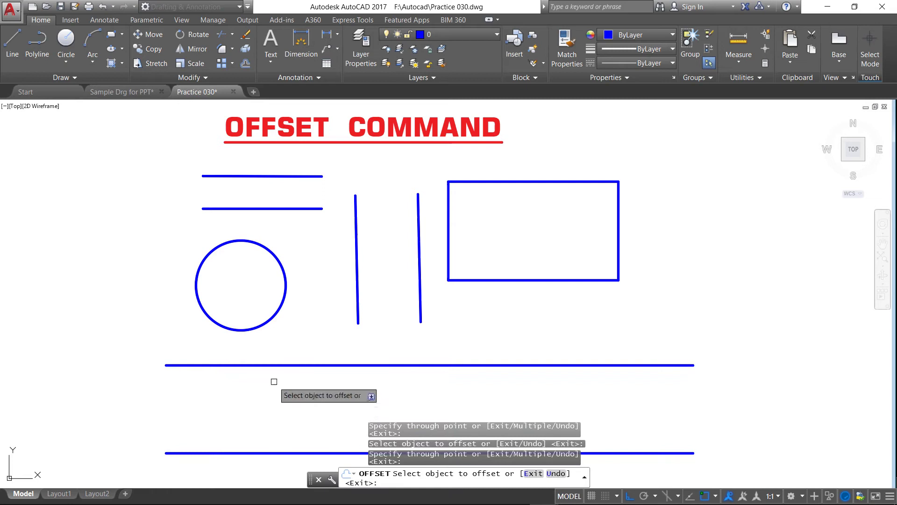
pyautogui.click(271, 366)
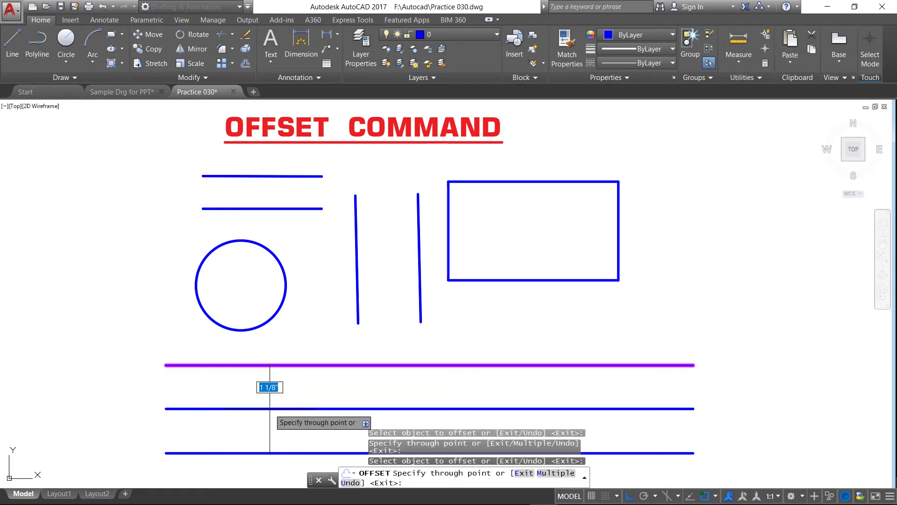
pyautogui.click(266, 408)
# - Offset the circle inward and the rectangle repeatedly inward into three nested rectangles
pyautogui.click(207, 313)
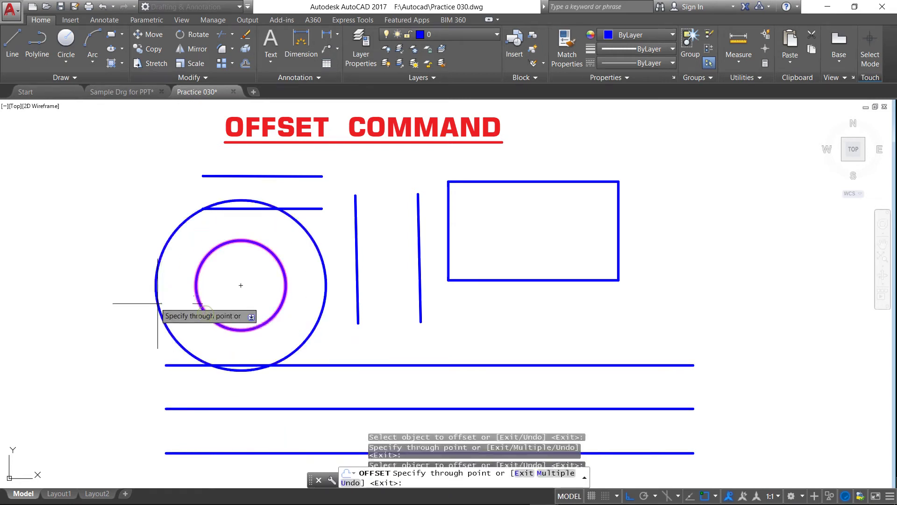
pyautogui.click(228, 308)
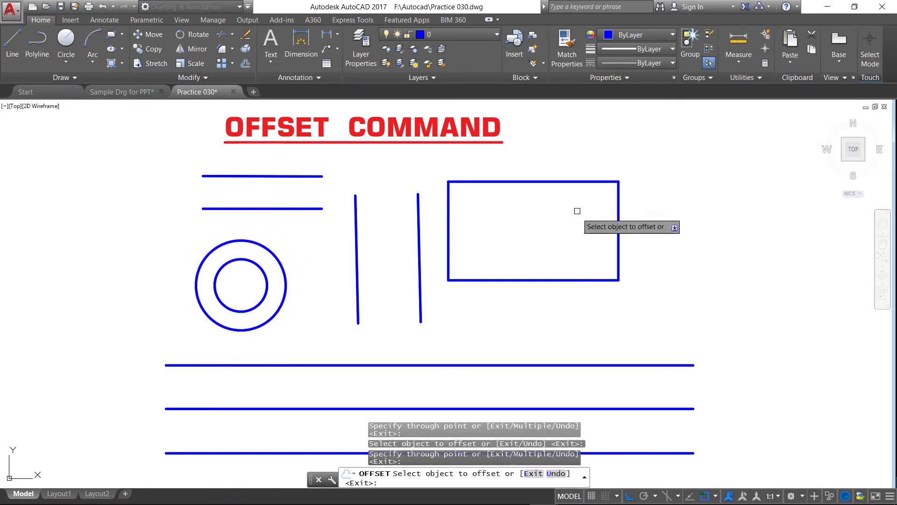
pyautogui.click(540, 182)
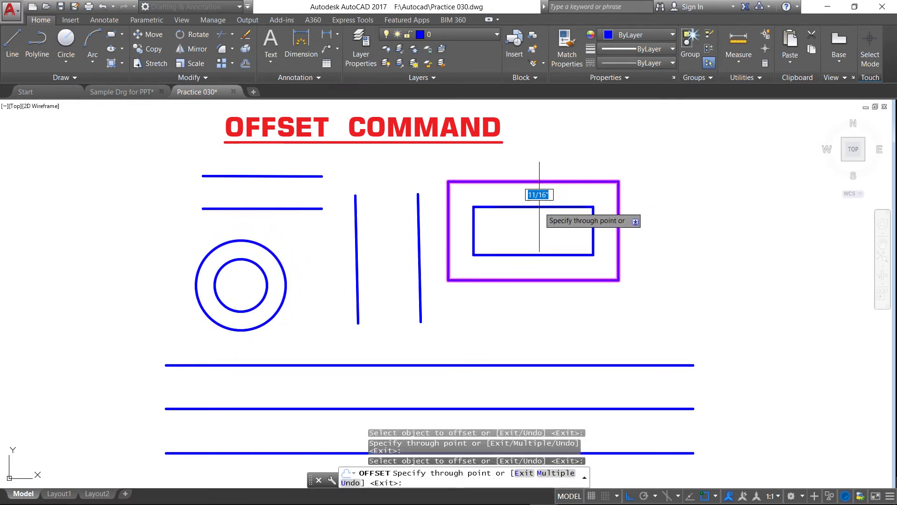
pyautogui.click(535, 200)
pyautogui.click(535, 200)
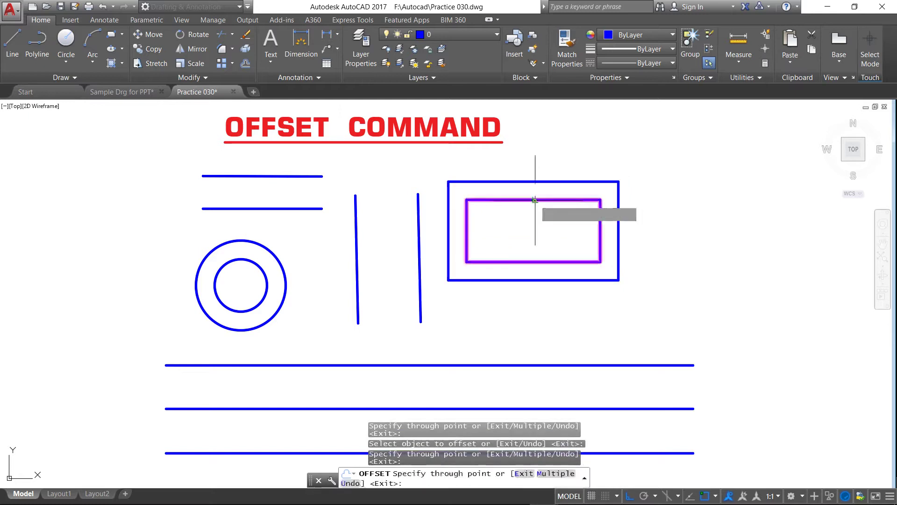
pyautogui.click(532, 227)
pyautogui.click(527, 200)
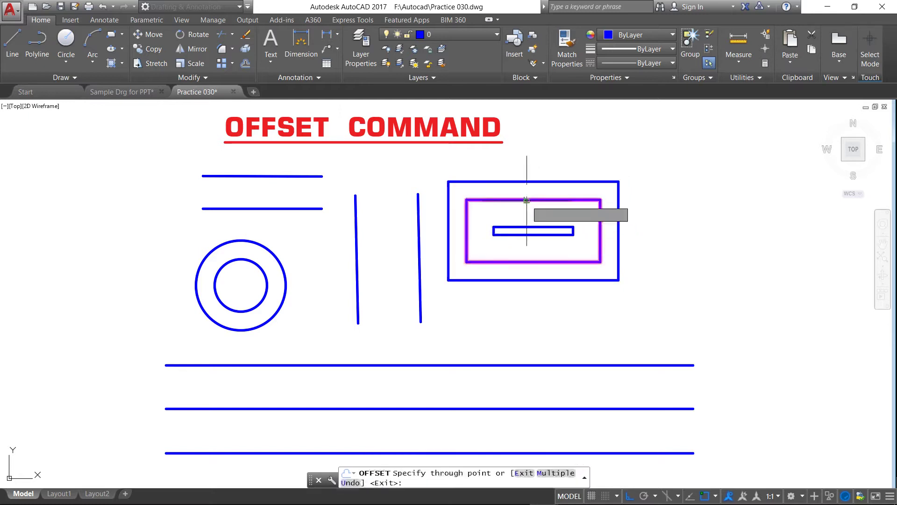
pyautogui.click(526, 212)
# - Offset the outer rectangle outward twice and add two more parallel vertical lines
pyautogui.click(513, 181)
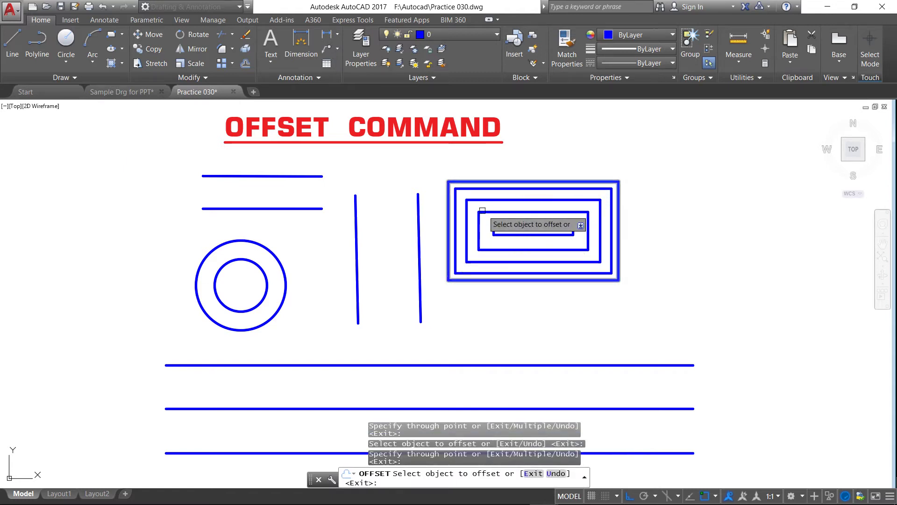
pyautogui.click(495, 182)
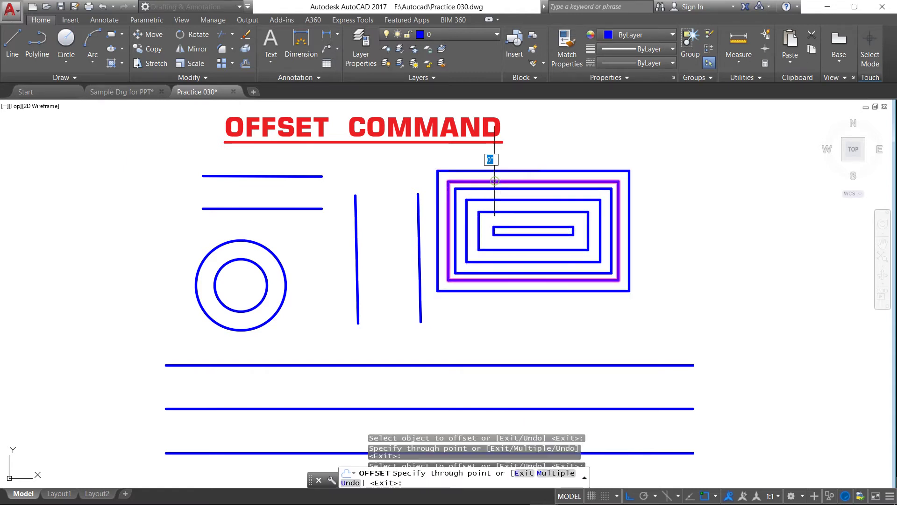
pyautogui.click(495, 166)
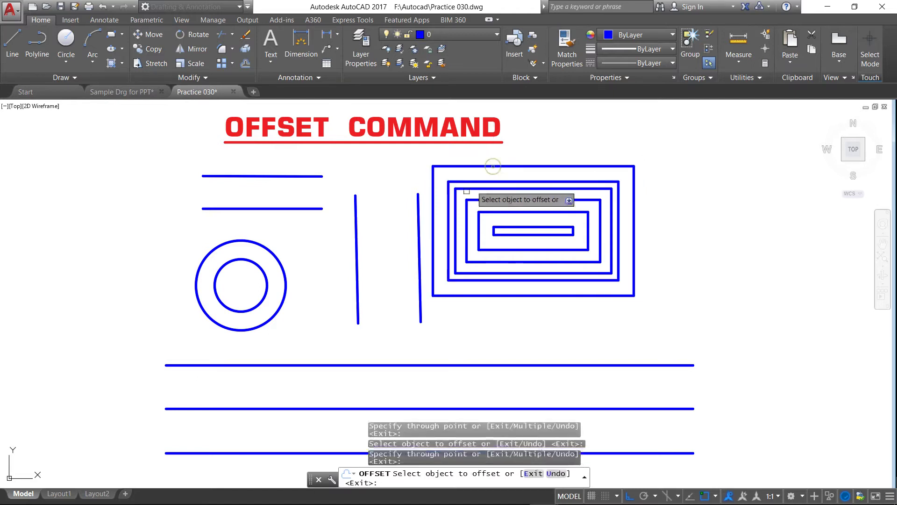
pyautogui.click(417, 226)
pyautogui.click(402, 228)
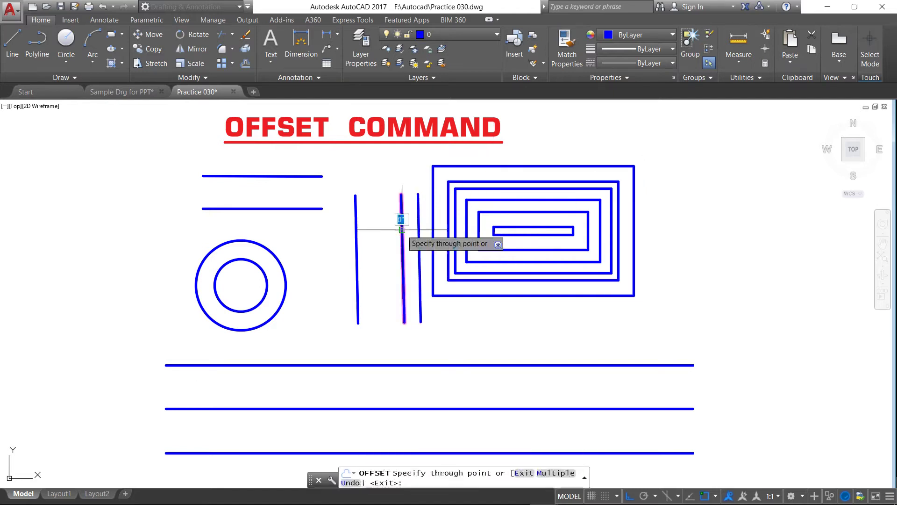
pyautogui.click(384, 229)
pyautogui.click(356, 236)
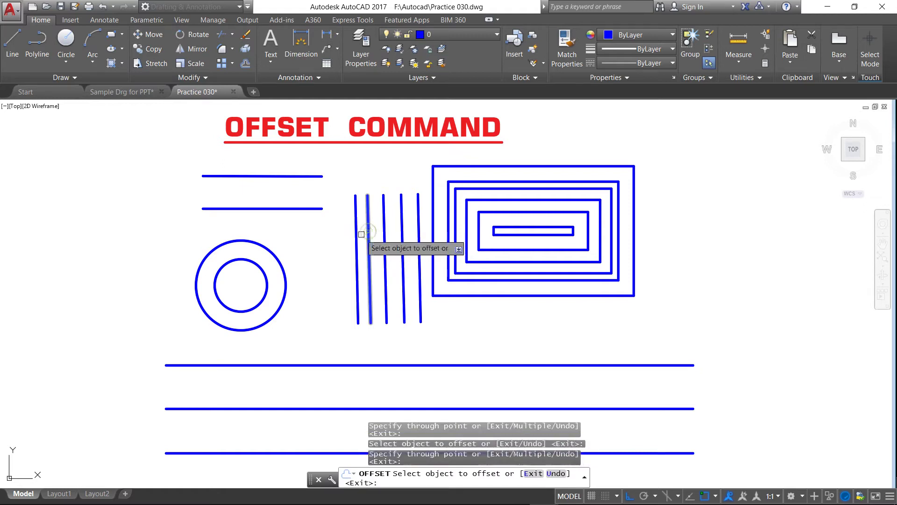
# - Fill the gaps with a third short horizontal line and two more long horizontal lines
pyautogui.click(260, 208)
pyautogui.click(261, 190)
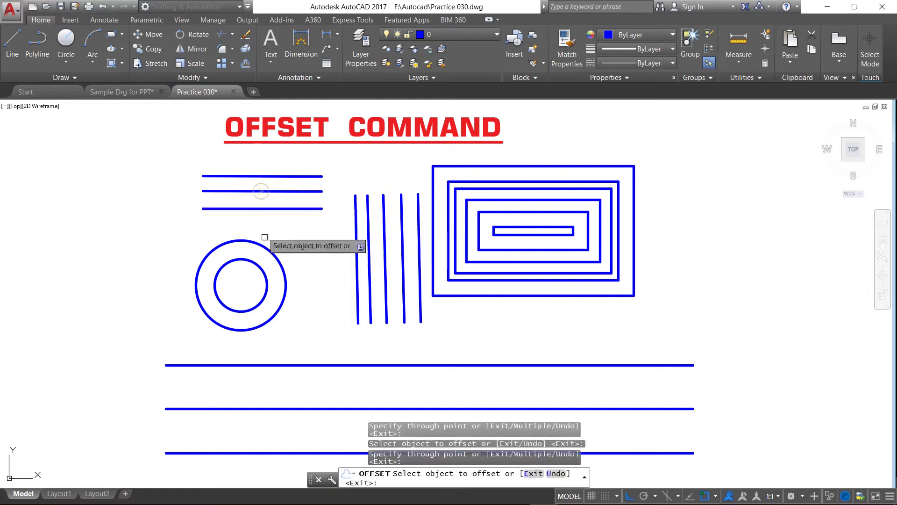
pyautogui.click(291, 365)
pyautogui.click(289, 387)
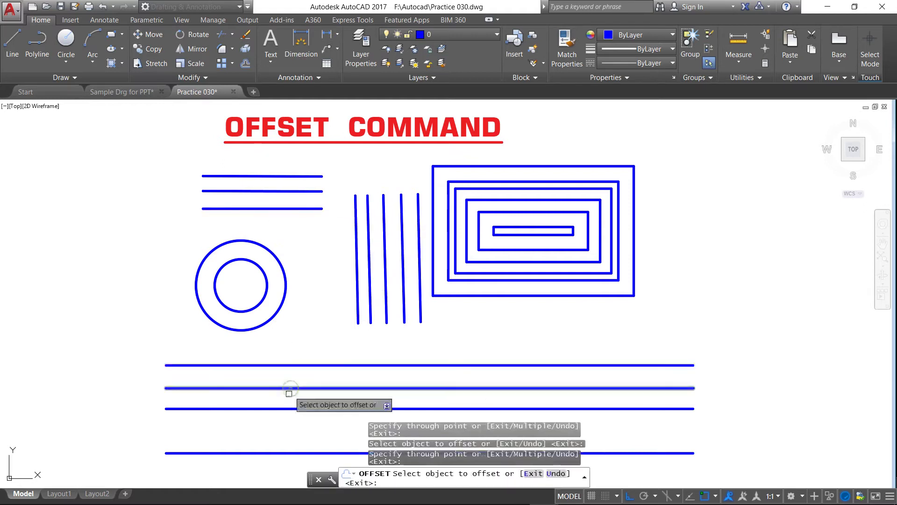
pyautogui.click(282, 408)
pyautogui.click(282, 429)
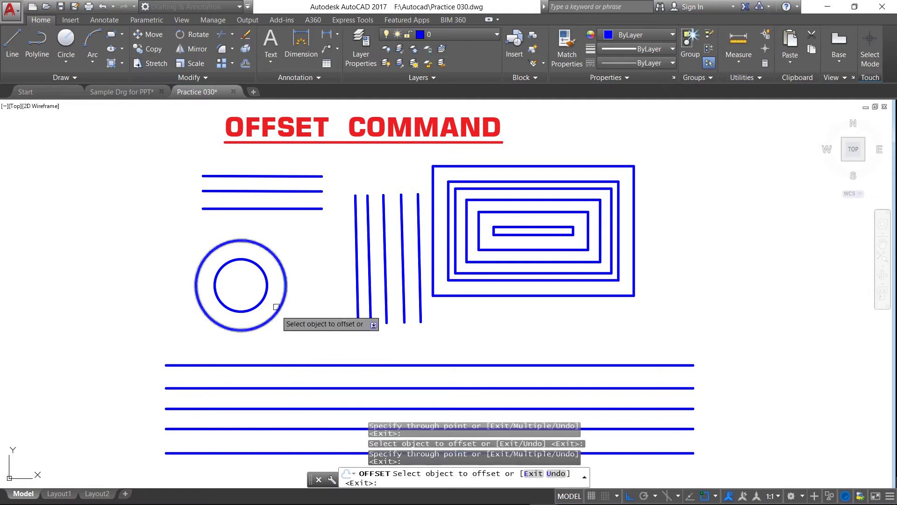
# - Offset the outer circle outward to make a third, larger concentric circle
pyautogui.moveTo(138, 427); pyautogui.dragTo(191, 380, button='middle')
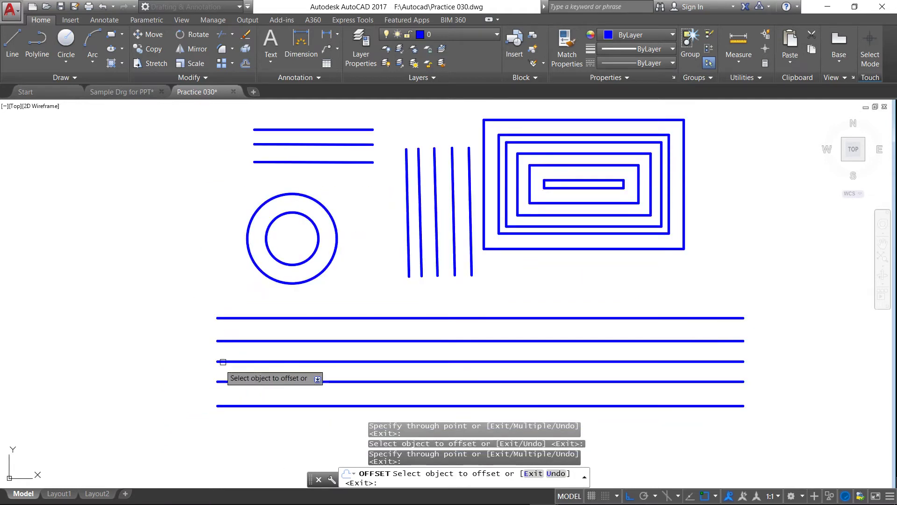
pyautogui.click(270, 279)
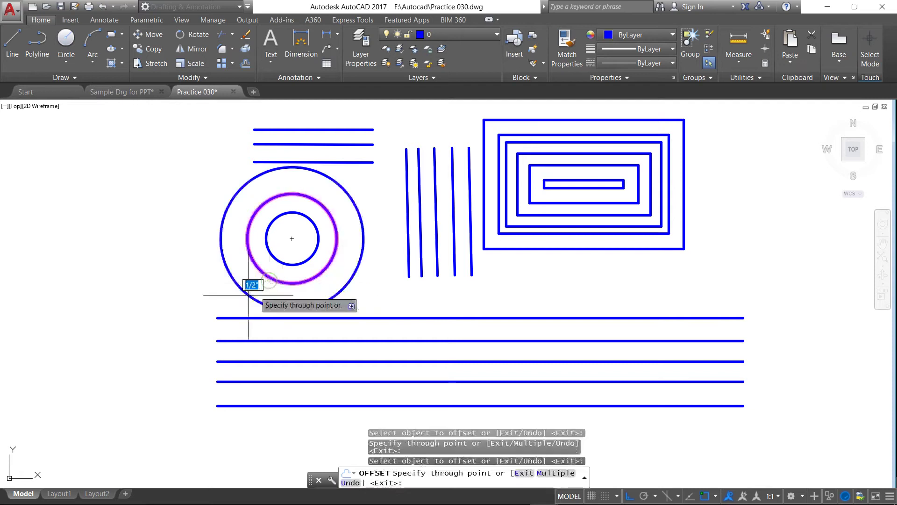
pyautogui.click(247, 286)
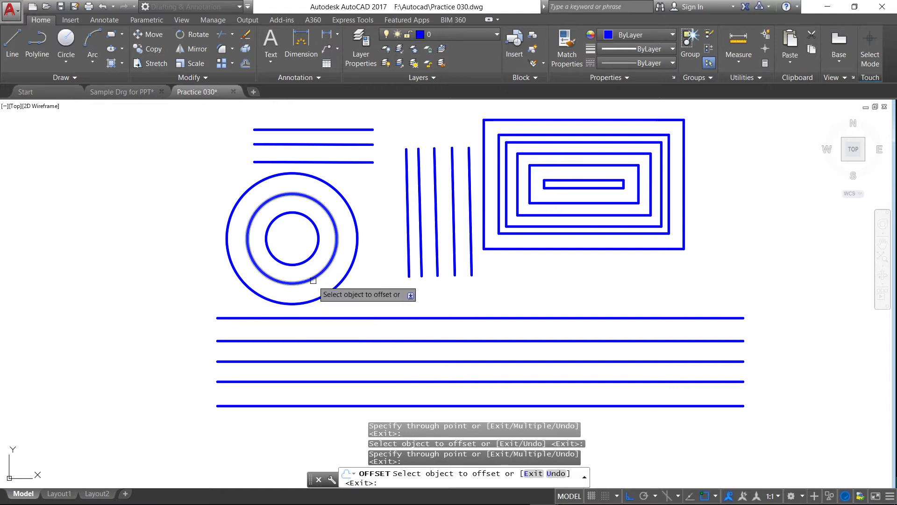
pyautogui.scroll(-1, 313, 280)
pyautogui.scroll(1, 302, 249)
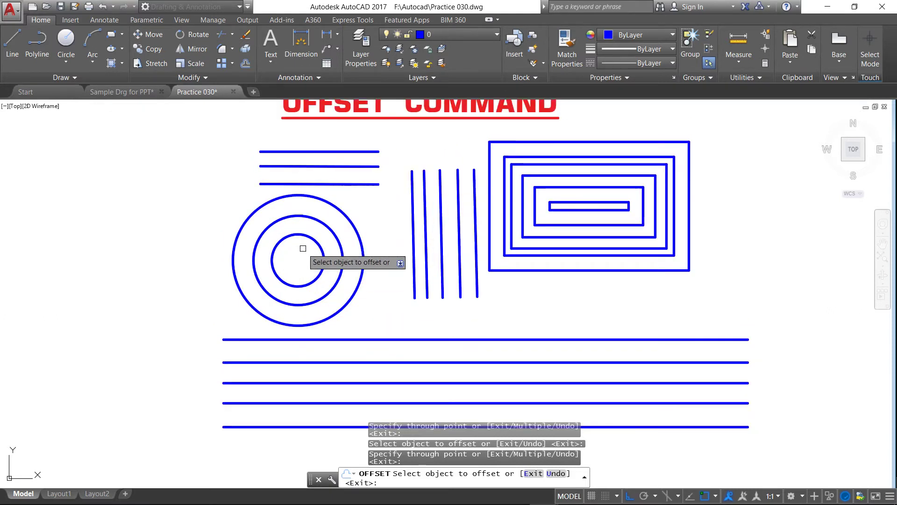
pyautogui.scroll(-1, 303, 248)
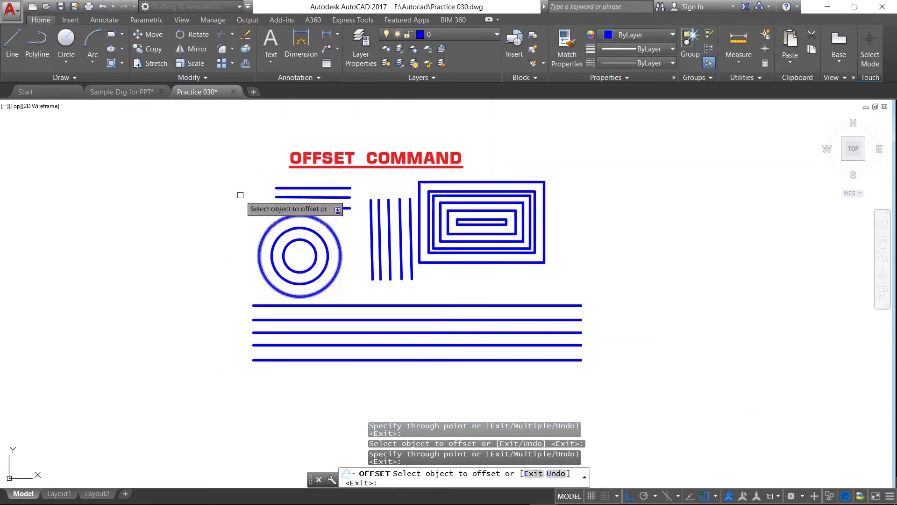
# - Draw a small upright rectangle, then a large closed triangle with Ortho off
pyautogui.click(111, 34)
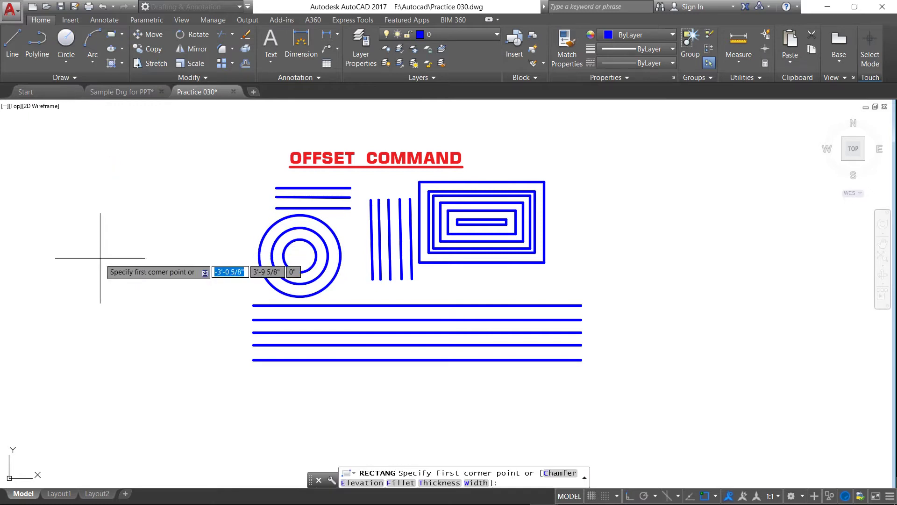
pyautogui.click(77, 174)
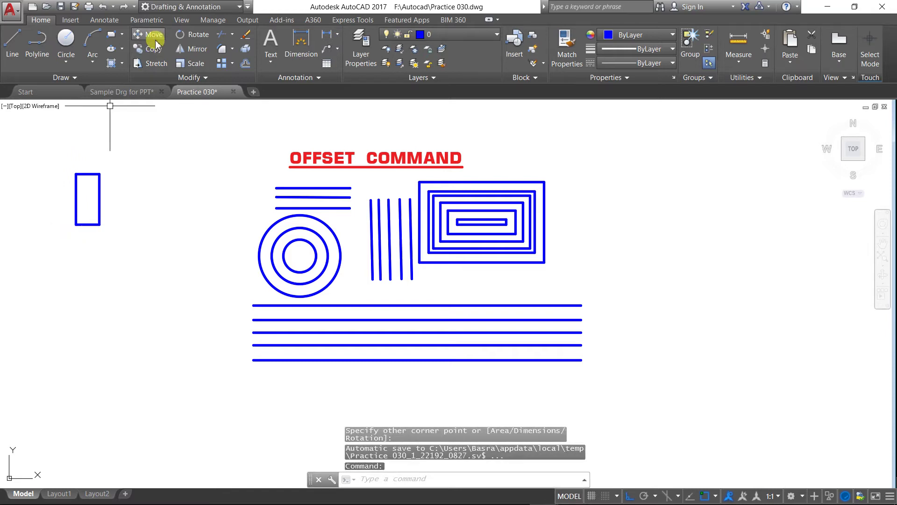
pyautogui.click(19, 38)
pyautogui.click(121, 228)
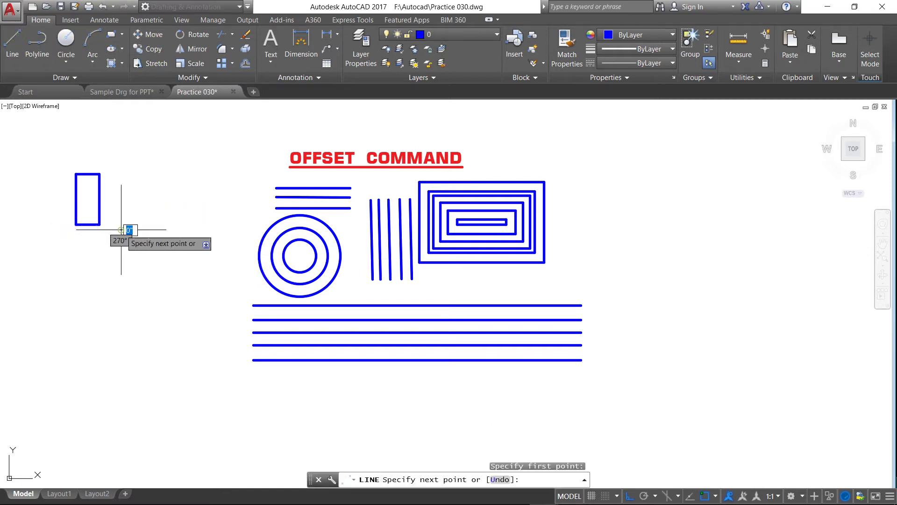
pyautogui.click(630, 495)
pyautogui.click(232, 363)
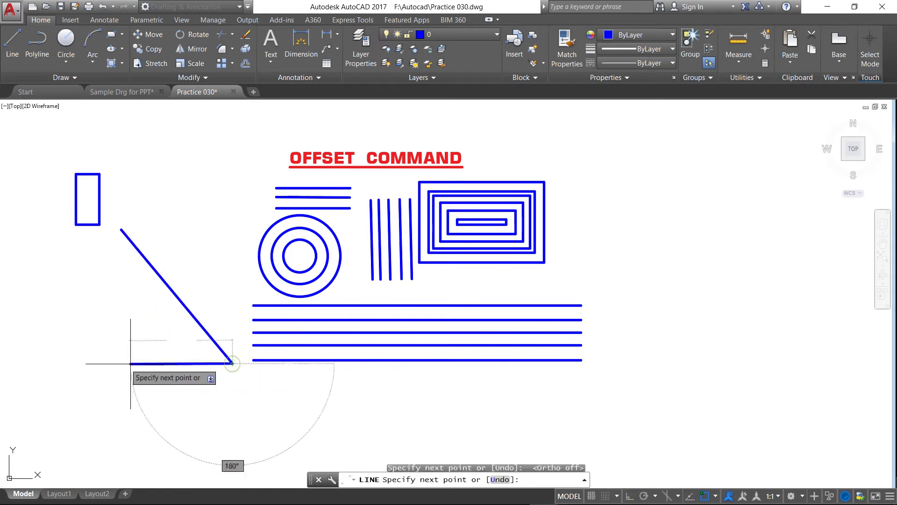
pyautogui.click(36, 367)
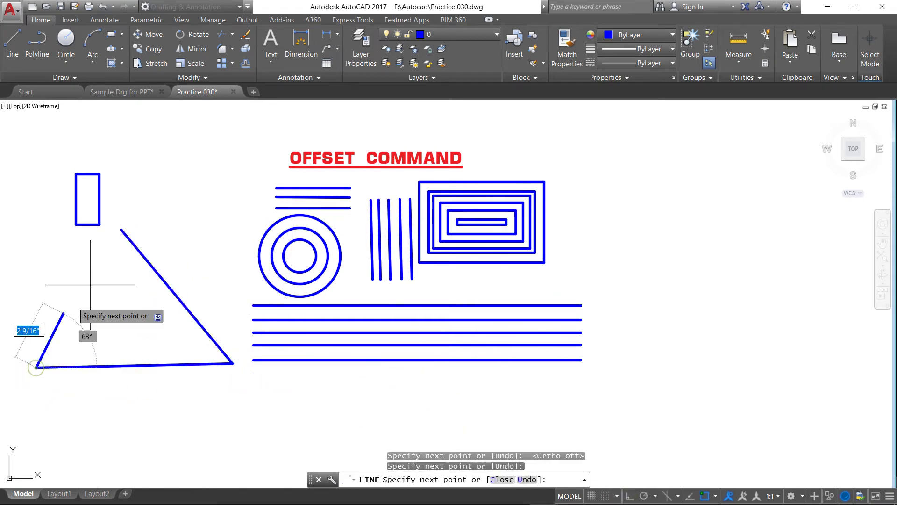
pyautogui.click(120, 229)
pyautogui.rightClick(120, 229)
pyautogui.click(138, 237)
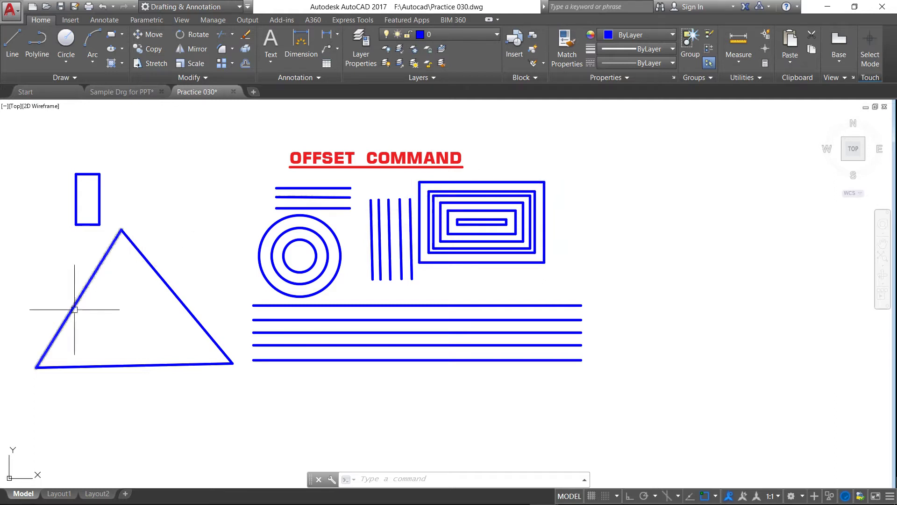
# - Offset the triangle's right, left and bottom edges inward using Through points
pyautogui.click(243, 65)
pyautogui.rightClick(211, 138)
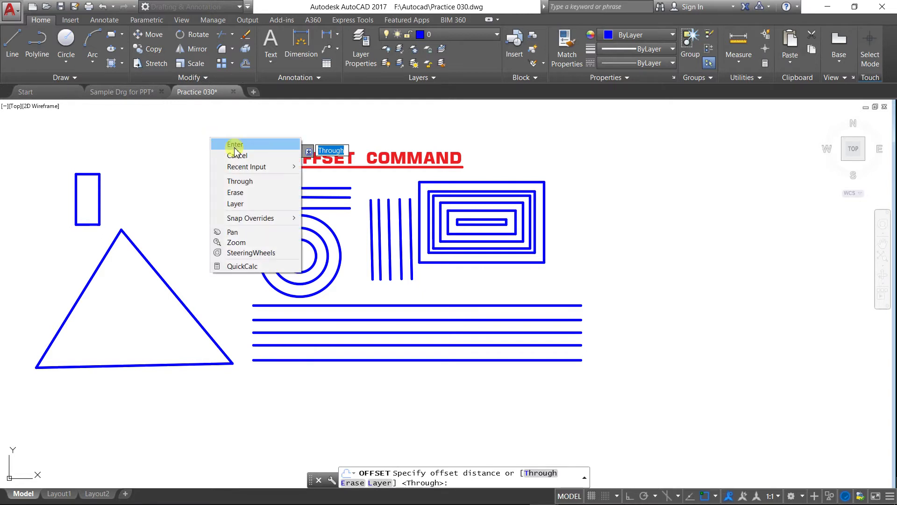
pyautogui.click(235, 149)
pyautogui.click(162, 281)
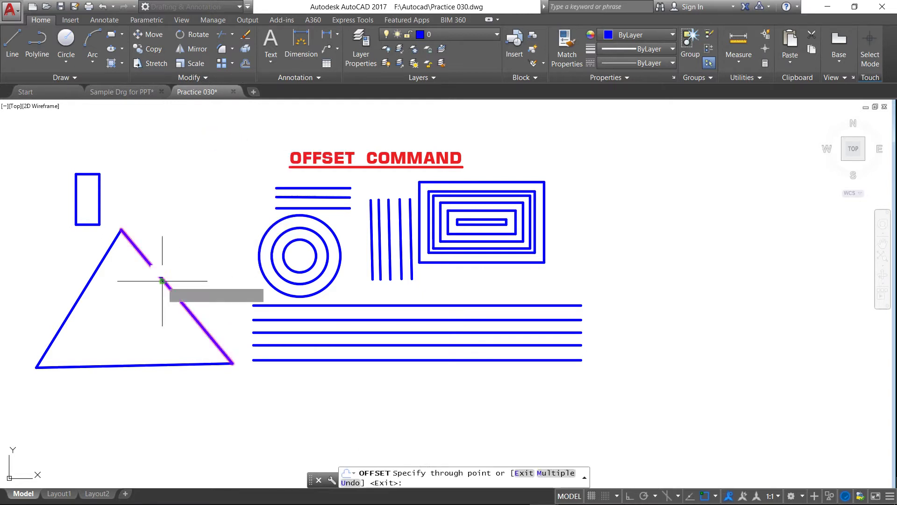
pyautogui.click(150, 303)
pyautogui.click(81, 299)
pyautogui.click(109, 316)
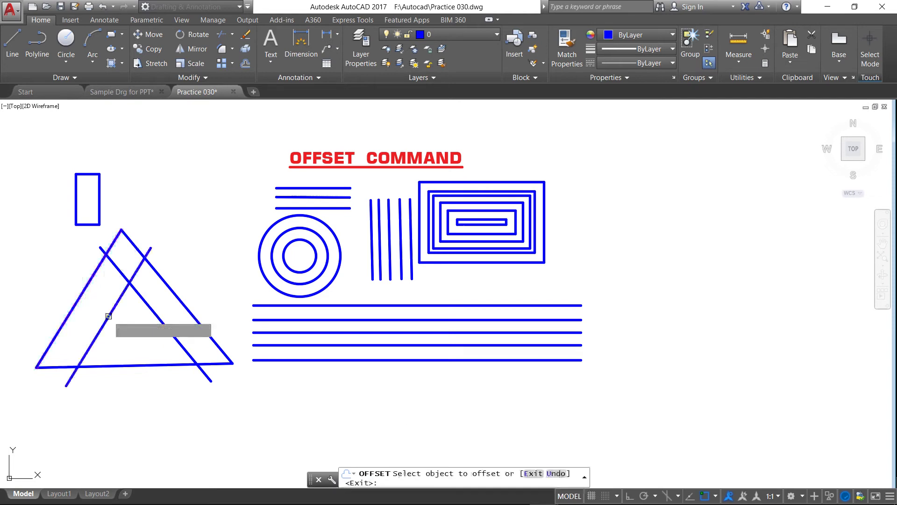
pyautogui.click(124, 365)
pyautogui.click(124, 335)
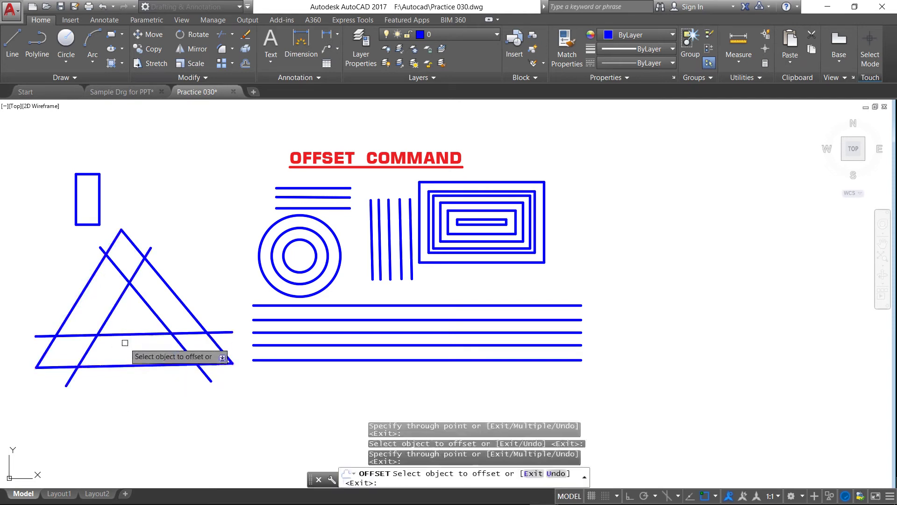
pyautogui.rightClick(186, 194)
pyautogui.click(205, 198)
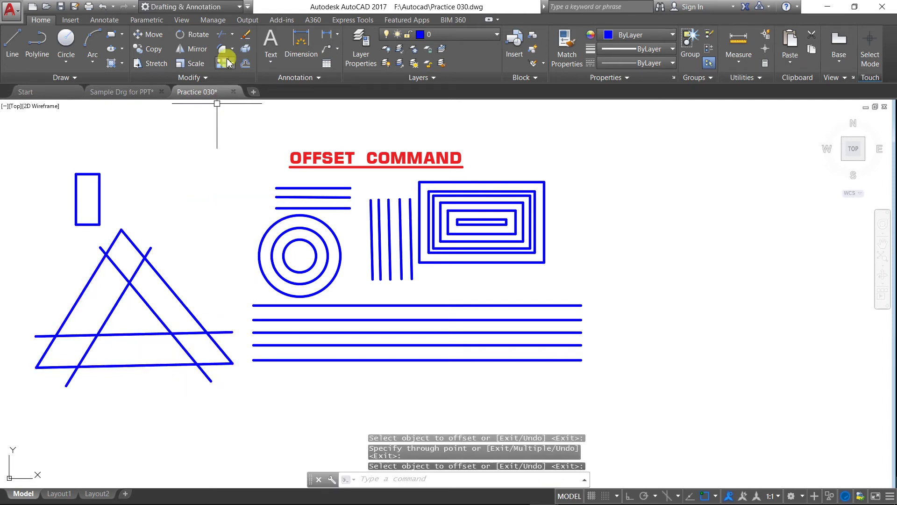
# - Trim the crossing ends of the inner triangle lines
pyautogui.click(222, 69)
pyautogui.press('Return')
pyautogui.click(136, 271)
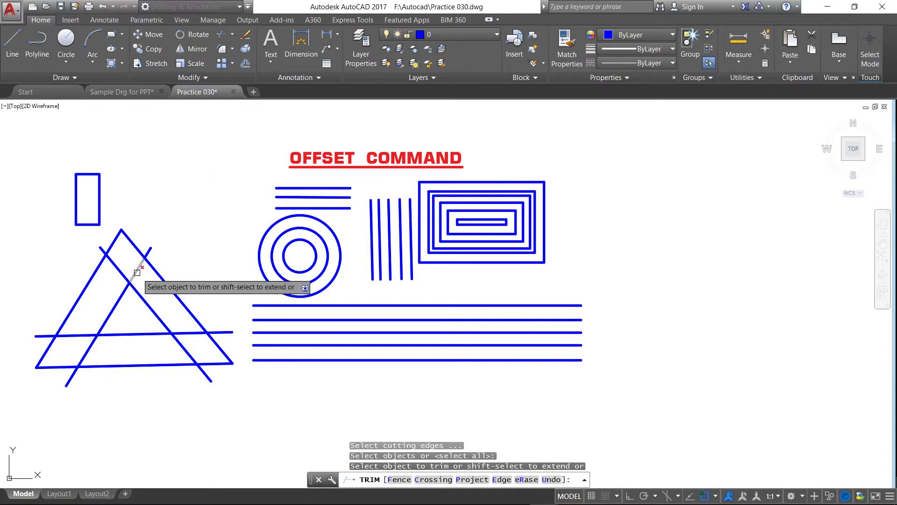
pyautogui.click(80, 335)
pyautogui.click(180, 344)
pyautogui.click(185, 334)
pyautogui.rightClick(216, 265)
pyautogui.click(241, 272)
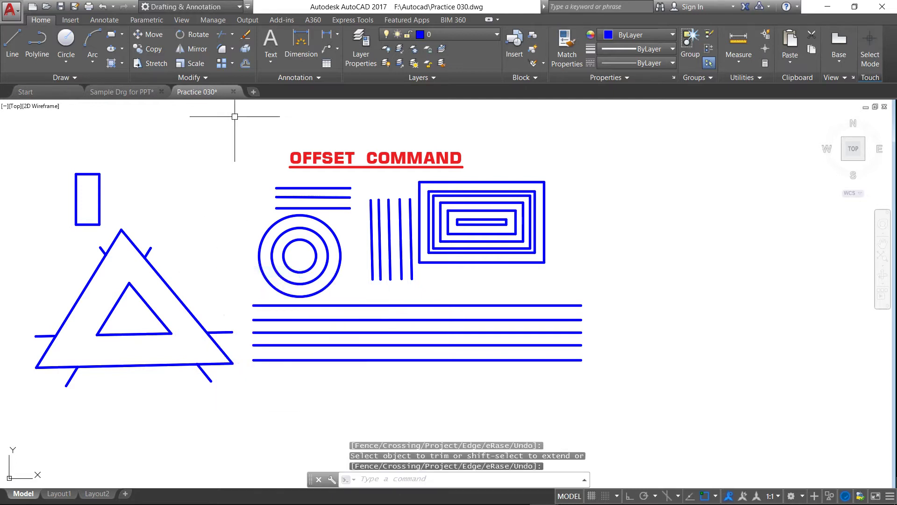
# - Erase the four remaining leftover line stubs
pyautogui.click(245, 35)
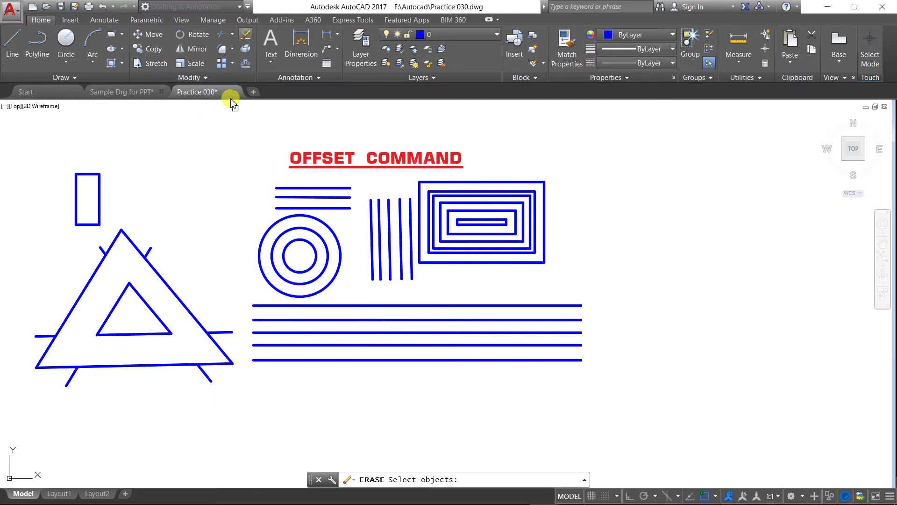
pyautogui.click(225, 331)
pyautogui.click(207, 374)
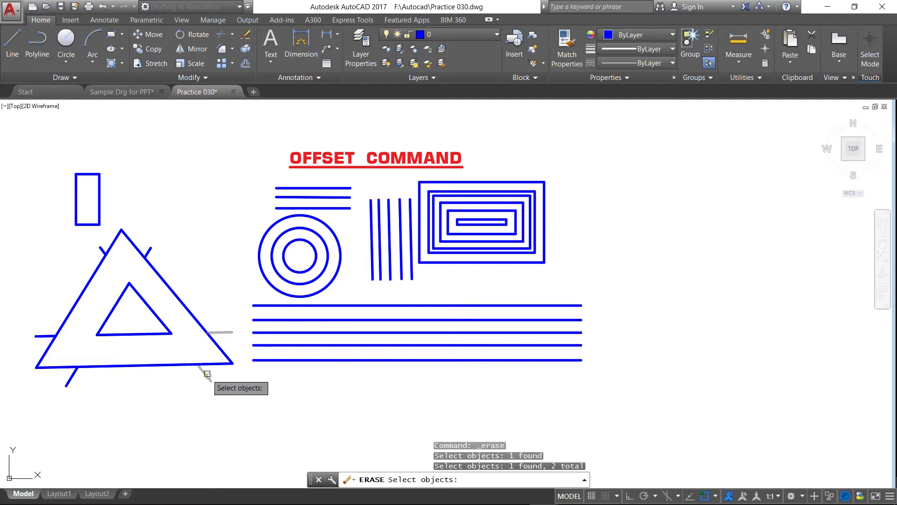
pyautogui.click(70, 380)
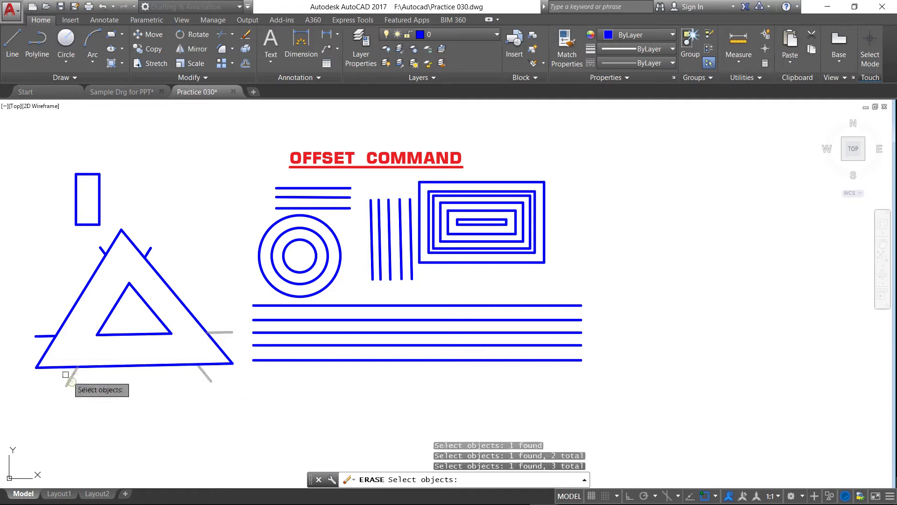
pyautogui.click(40, 334)
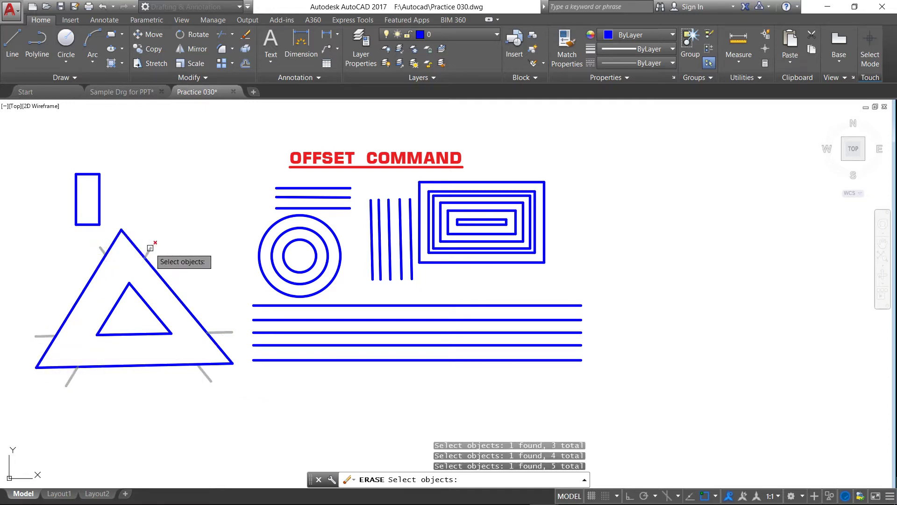
pyautogui.press('Return')
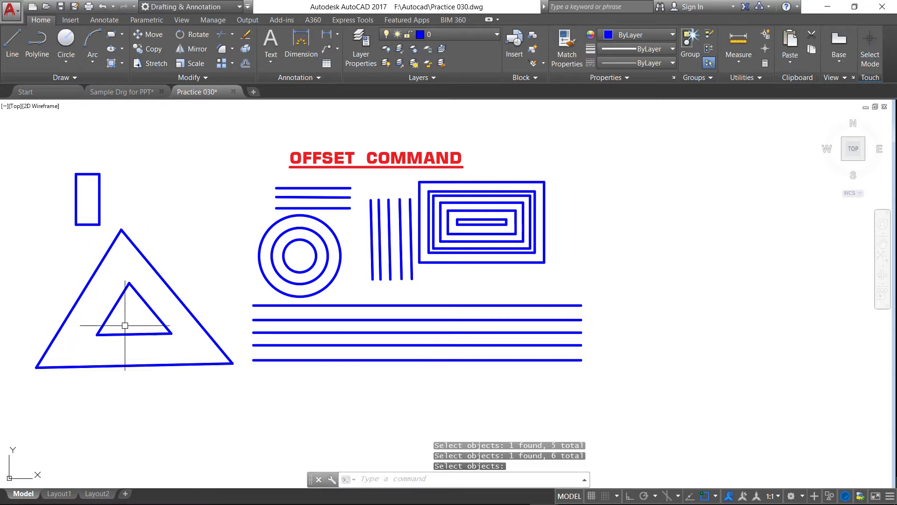
pyautogui.scroll(1, 125, 326)
# - Draw a circle below the triangle and a wide rectangle beneath the parallel lines
pyautogui.scroll(-3, 105, 295)
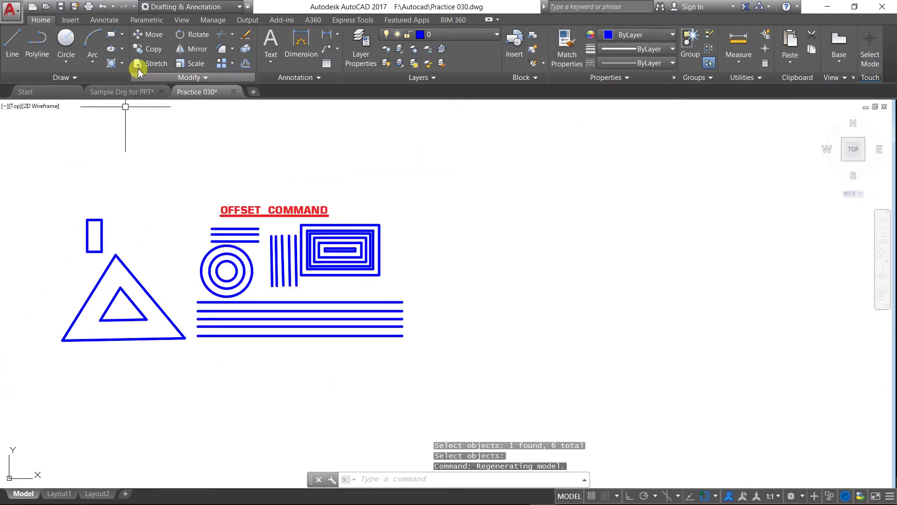
pyautogui.click(66, 39)
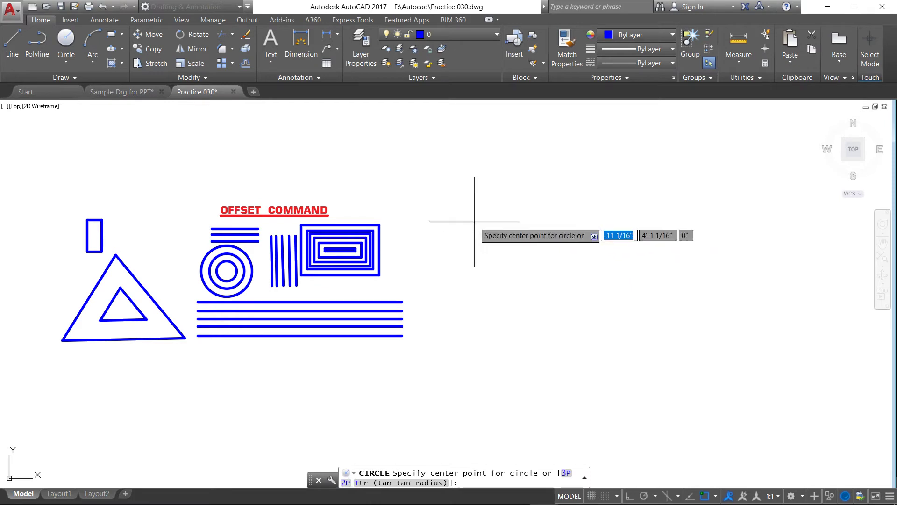
pyautogui.click(140, 394)
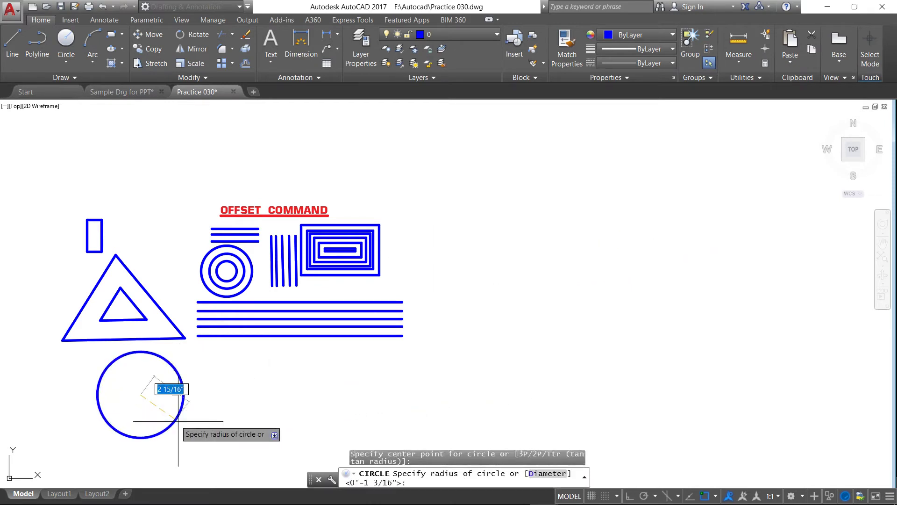
pyautogui.click(189, 422)
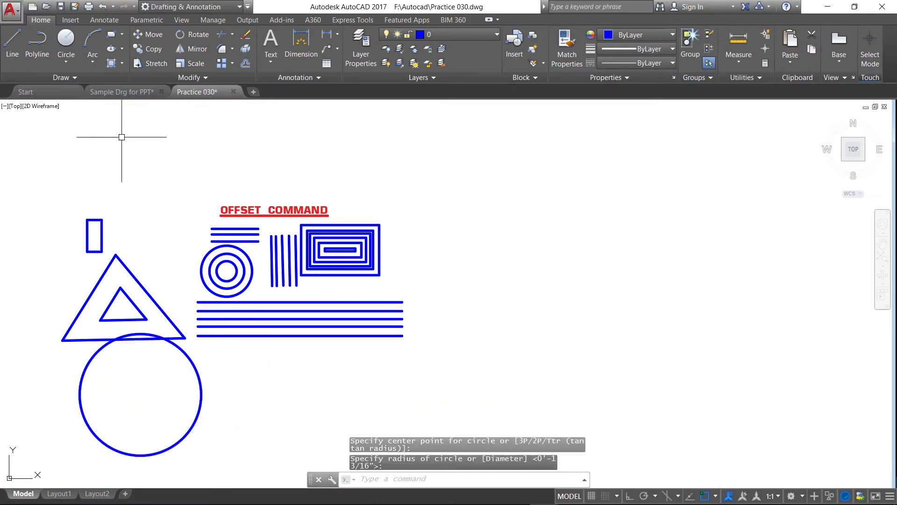
pyautogui.click(113, 37)
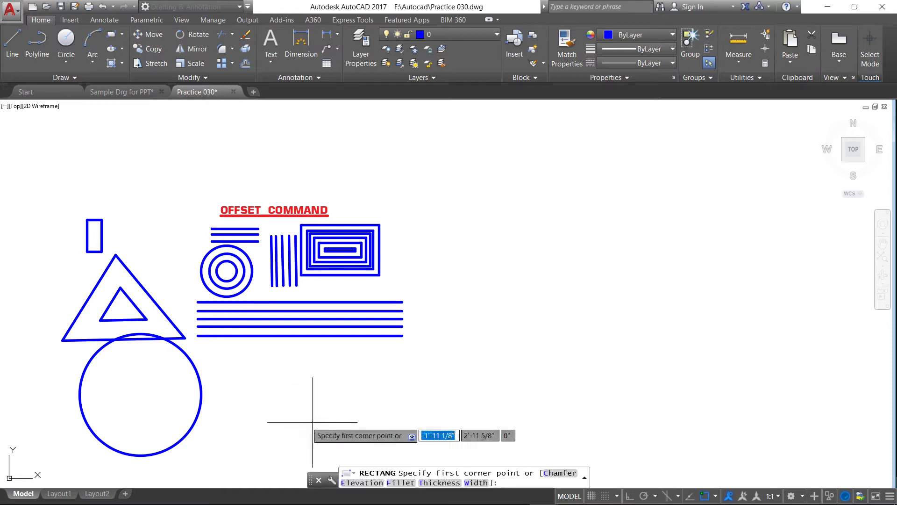
pyautogui.click(298, 390)
pyautogui.click(466, 449)
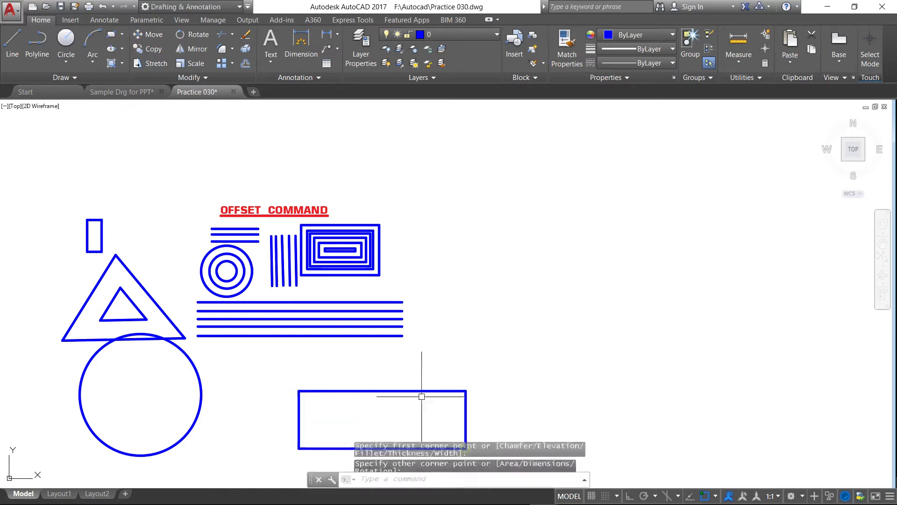
# - Draw a large square rectangle on the right side of the sheet
pyautogui.click(111, 37)
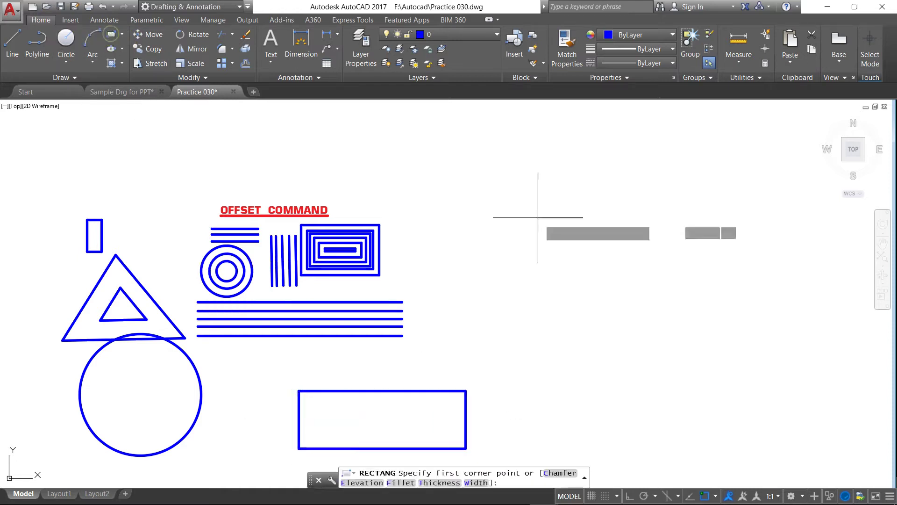
pyautogui.click(498, 179)
pyautogui.click(678, 357)
pyautogui.scroll(2, 219, 341)
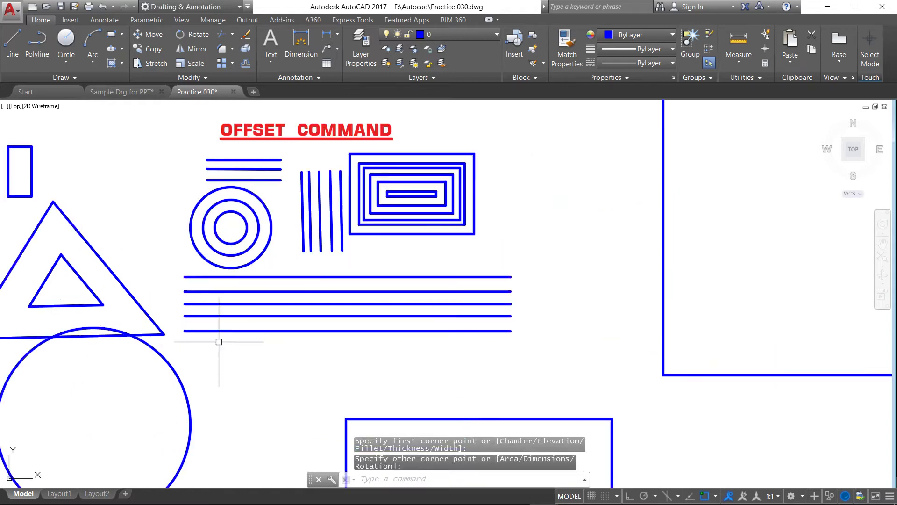
pyautogui.scroll(-2, 239, 245)
pyautogui.scroll(2, 212, 332)
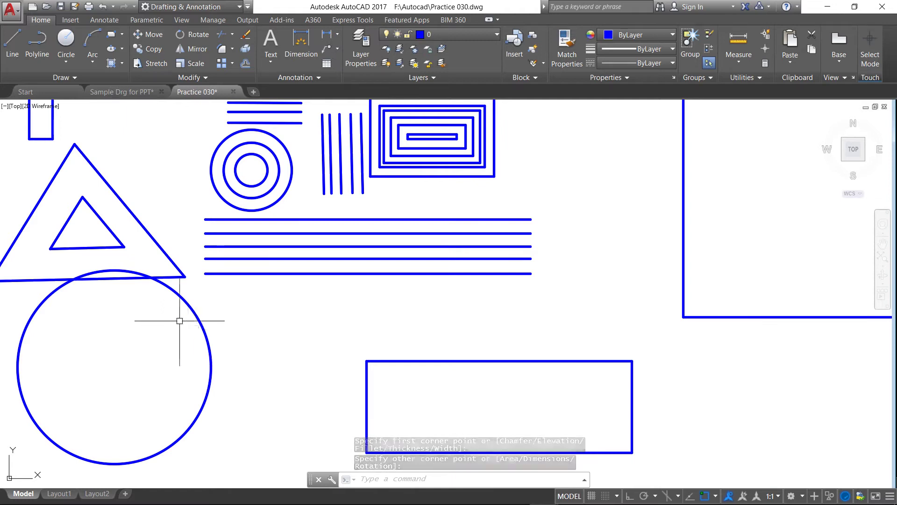
pyautogui.scroll(-2, 179, 320)
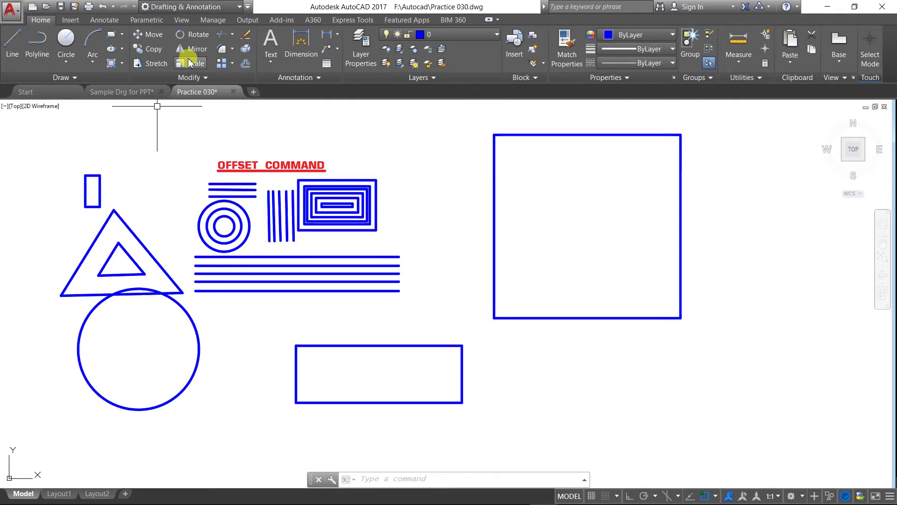
# - Start Offset in Through mode and nest two smaller concentric circles inside the large circle
pyautogui.click(245, 65)
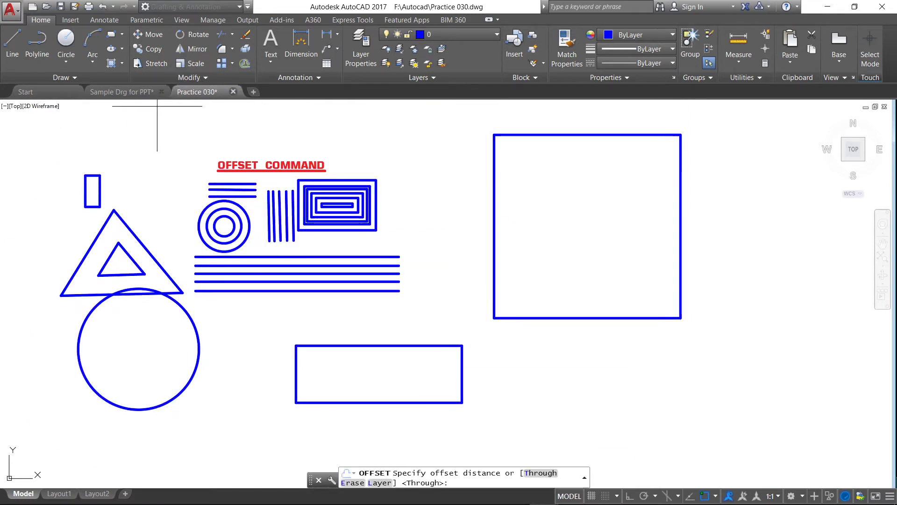
pyautogui.rightClick(156, 208)
pyautogui.click(173, 213)
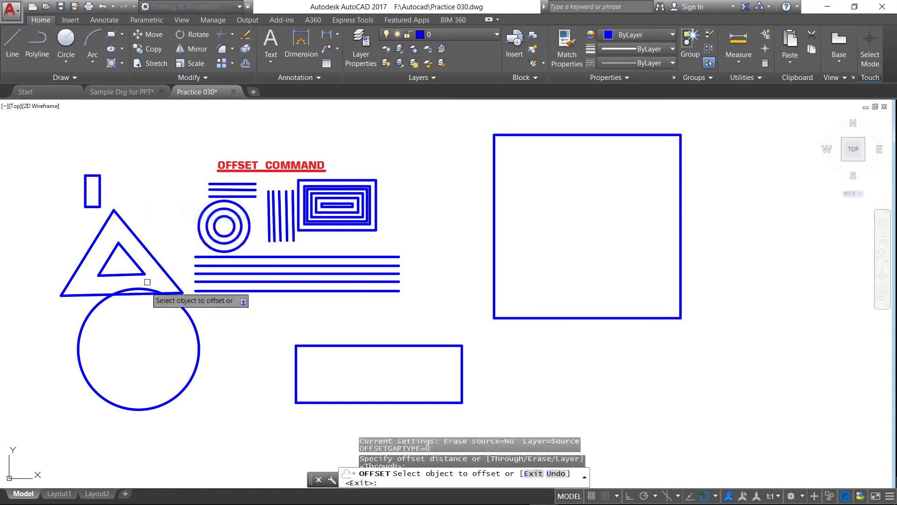
pyautogui.click(196, 323)
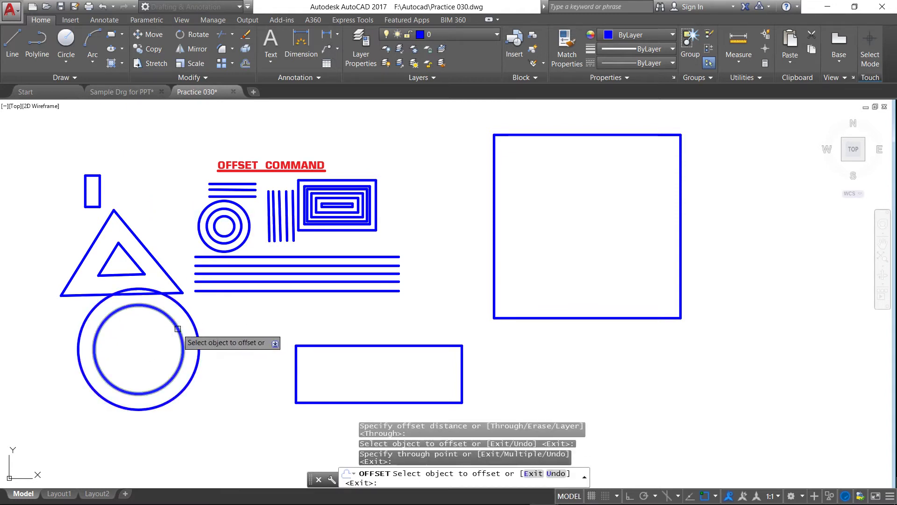
pyautogui.click(177, 329)
pyautogui.click(163, 339)
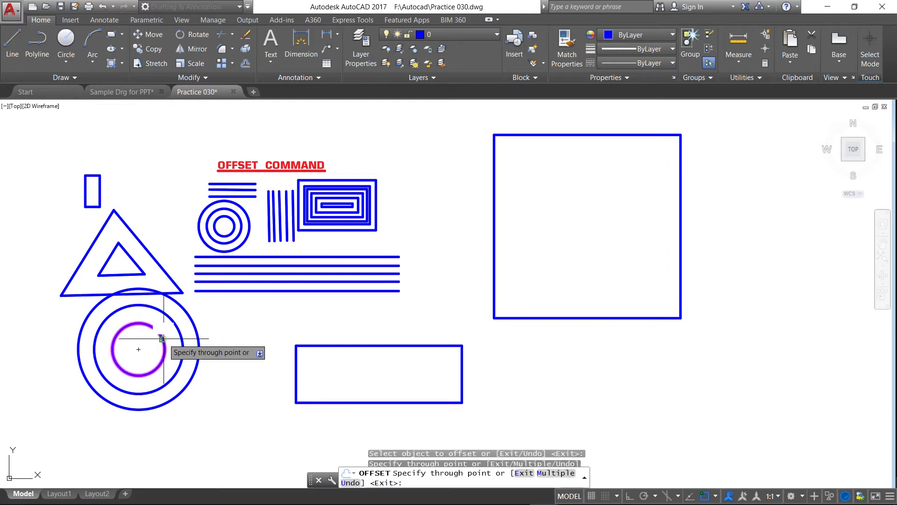
pyautogui.click(327, 346)
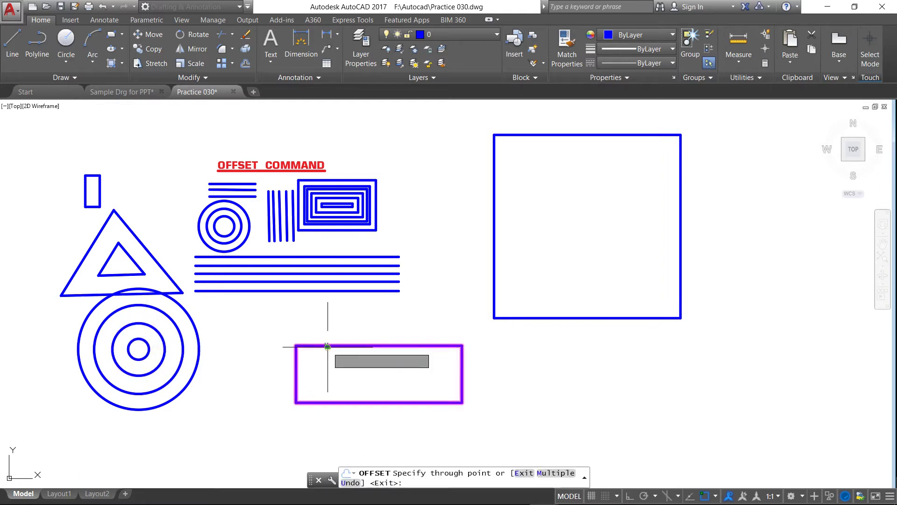
# - Add two larger rectangles around the lower rectangle and one smaller rectangle inside it
pyautogui.click(327, 330)
pyautogui.click(322, 317)
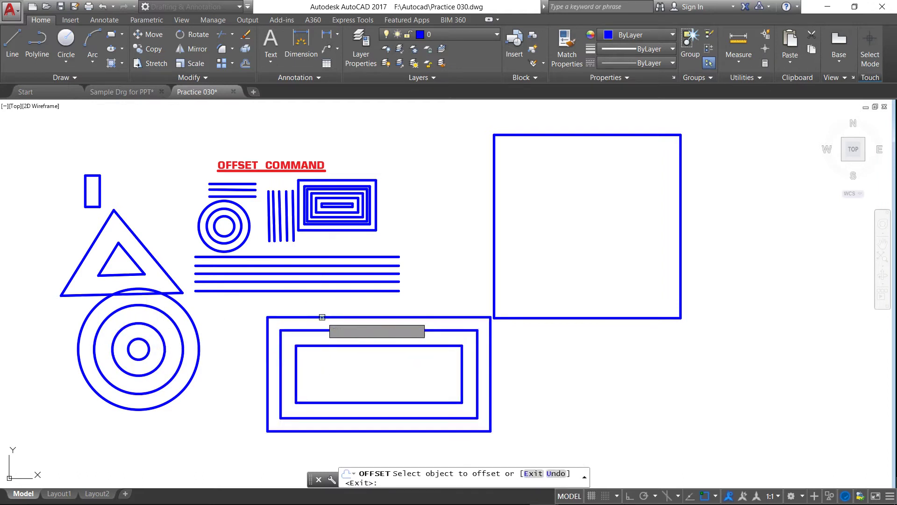
pyautogui.click(330, 347)
pyautogui.click(333, 366)
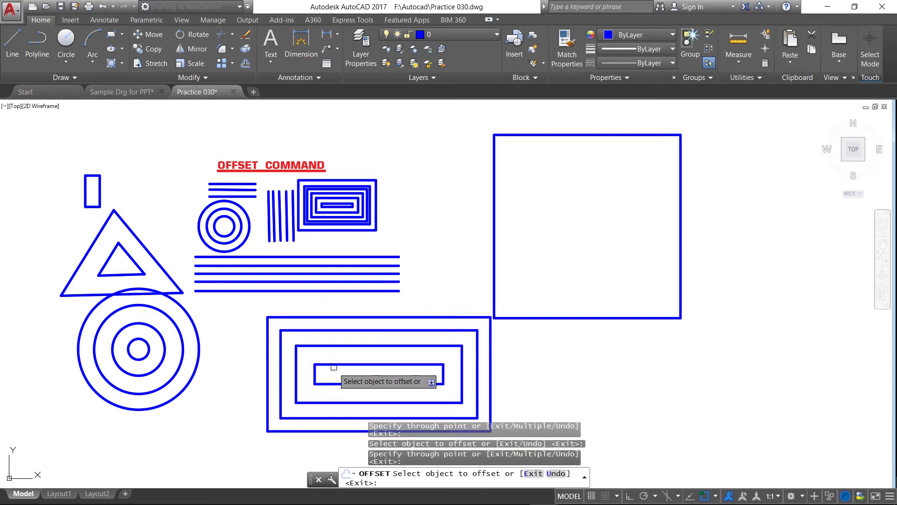
# - Offset the large right square outward twice and inward into successively smaller nested squares
pyautogui.click(494, 224)
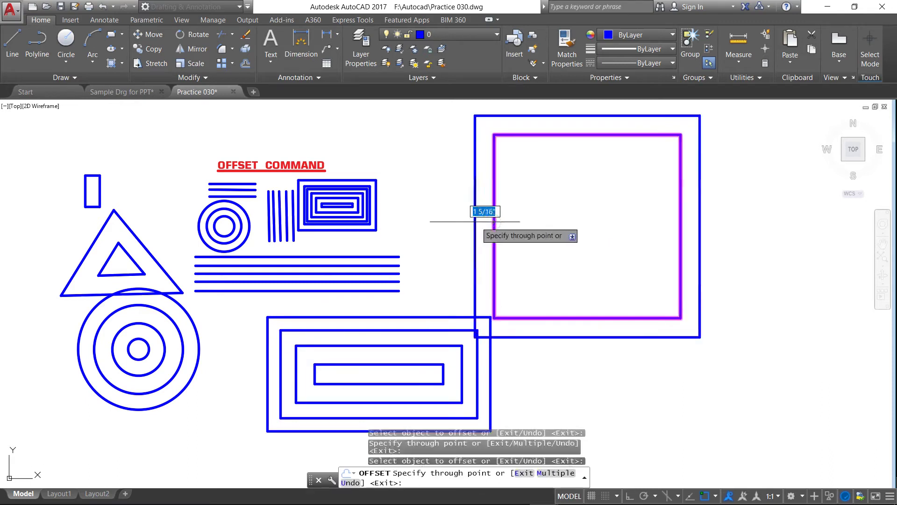
pyautogui.click(444, 221)
pyautogui.click(490, 222)
pyautogui.click(493, 226)
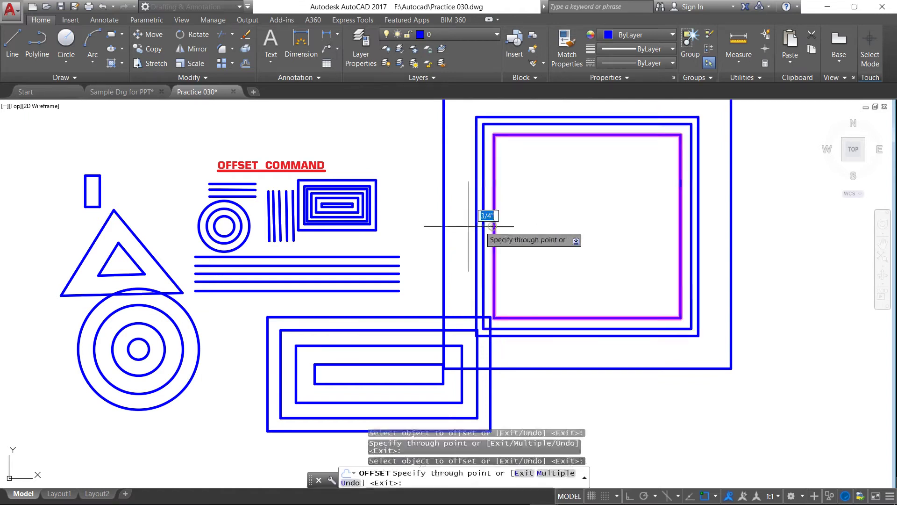
pyautogui.click(460, 227)
pyautogui.click(494, 228)
pyautogui.click(518, 227)
pyautogui.click(539, 228)
pyautogui.click(559, 227)
pyautogui.click(560, 229)
# - Surround the small tall rectangle with several progressively larger offset rectangles
pyautogui.scroll(-2, 403, 198)
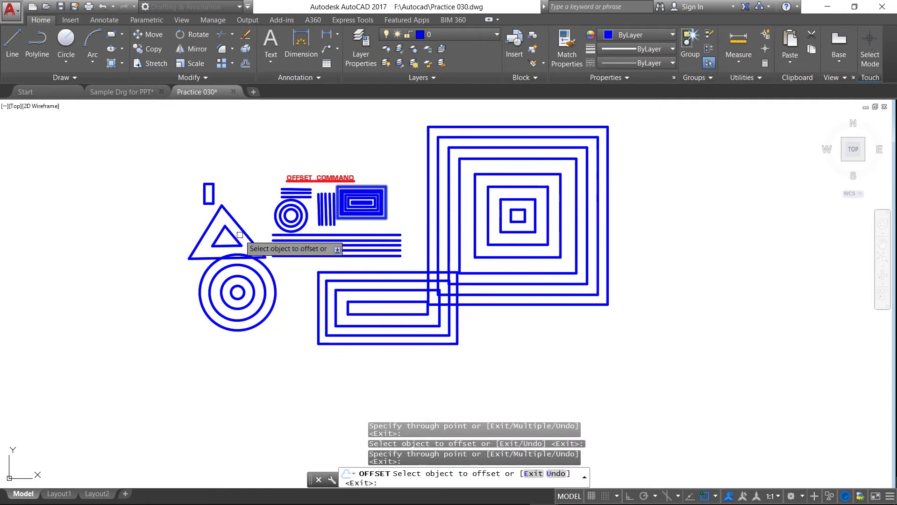
pyautogui.scroll(2, 240, 235)
pyautogui.scroll(5, 181, 168)
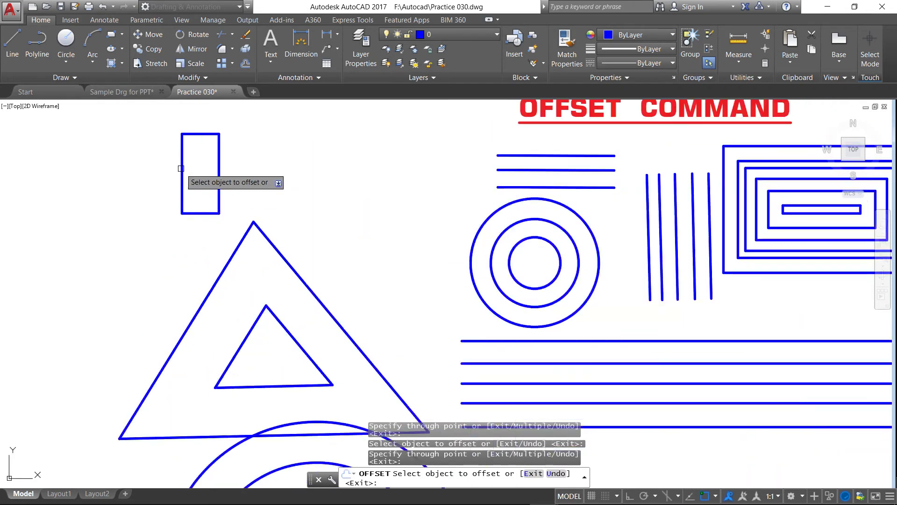
pyautogui.click(142, 169)
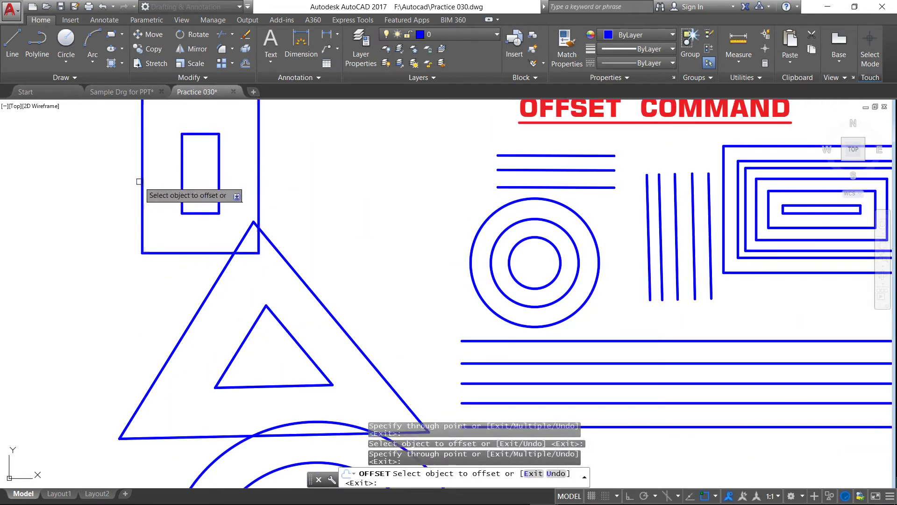
pyautogui.click(142, 181)
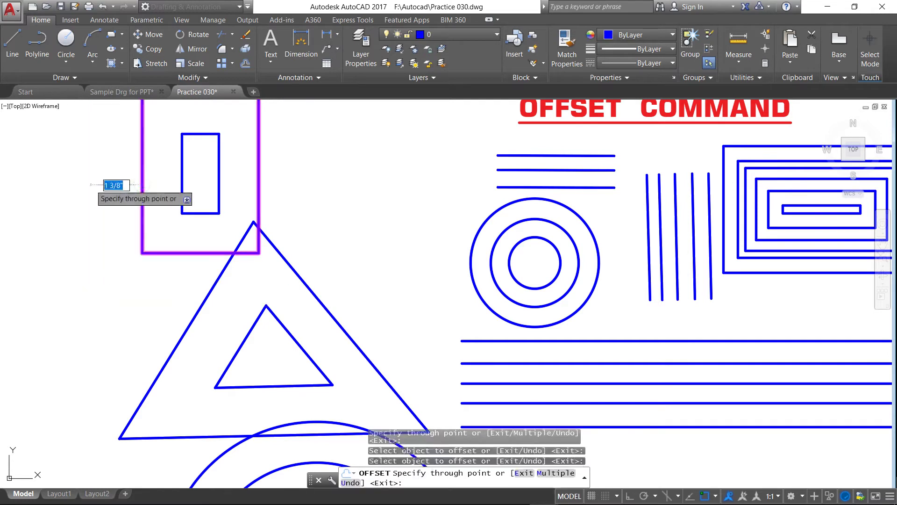
pyautogui.click(90, 184)
pyautogui.click(142, 194)
pyautogui.click(114, 192)
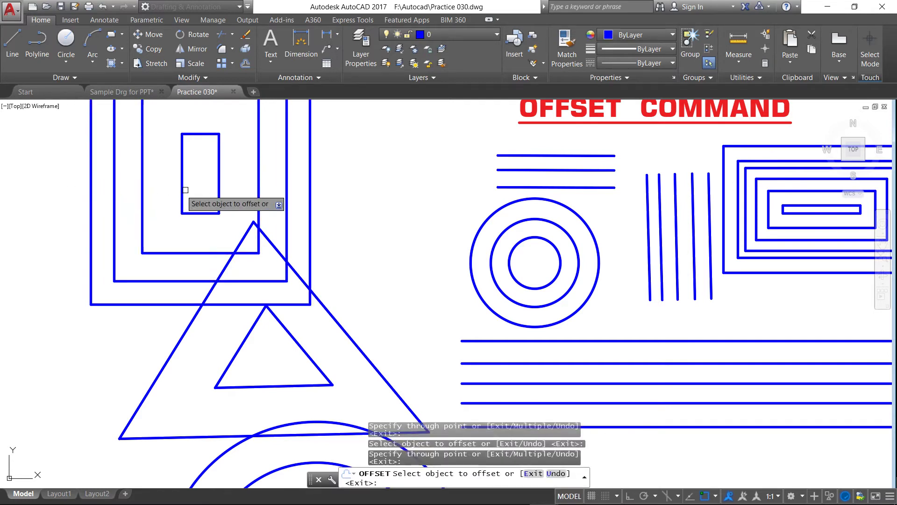
pyautogui.click(182, 184)
# - Add a parallel line outside the triangle's left edge and end the Offset command
pyautogui.scroll(-2, 252, 199)
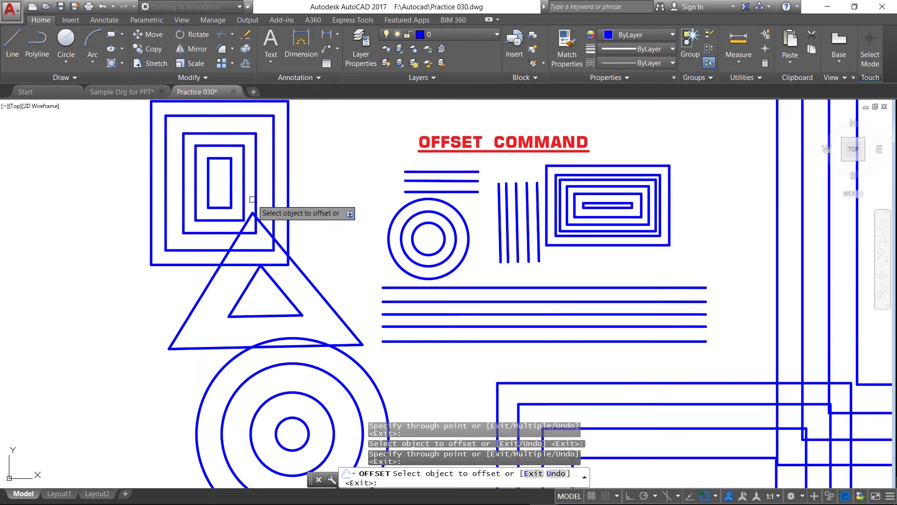
pyautogui.scroll(-2, 276, 248)
pyautogui.scroll(-2, 237, 309)
pyautogui.scroll(4, 242, 291)
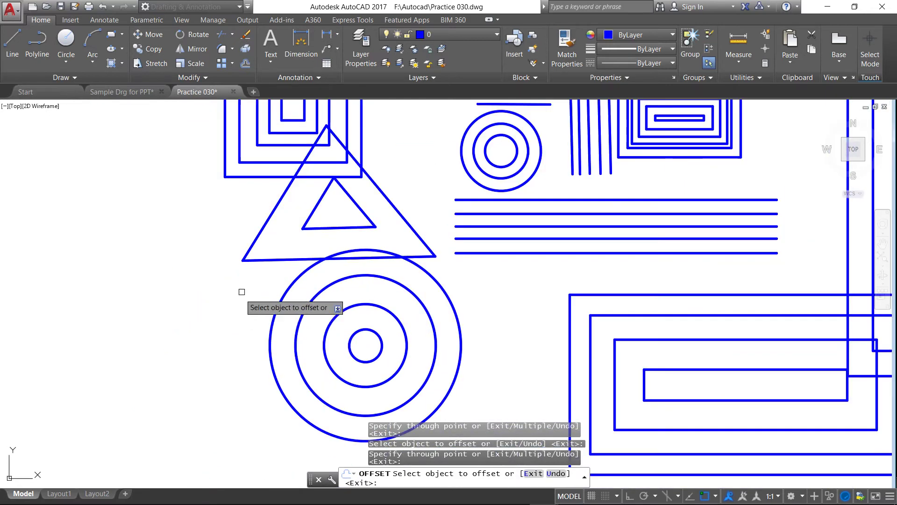
pyautogui.click(250, 247)
pyautogui.click(223, 240)
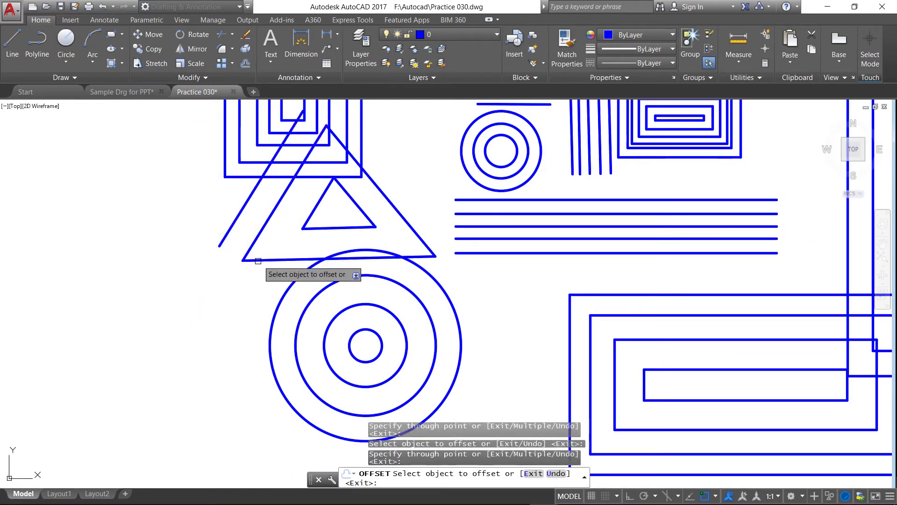
pyautogui.rightClick(197, 252)
pyautogui.click(217, 259)
pyautogui.scroll(-2, 135, 167)
pyautogui.scroll(-2, 136, 167)
pyautogui.scroll(2, 192, 227)
pyautogui.scroll(-4, 195, 228)
pyautogui.scroll(5, 250, 180)
pyautogui.scroll(-2, 250, 180)
pyautogui.scroll(-1, 243, 321)
pyautogui.scroll(2, 266, 346)
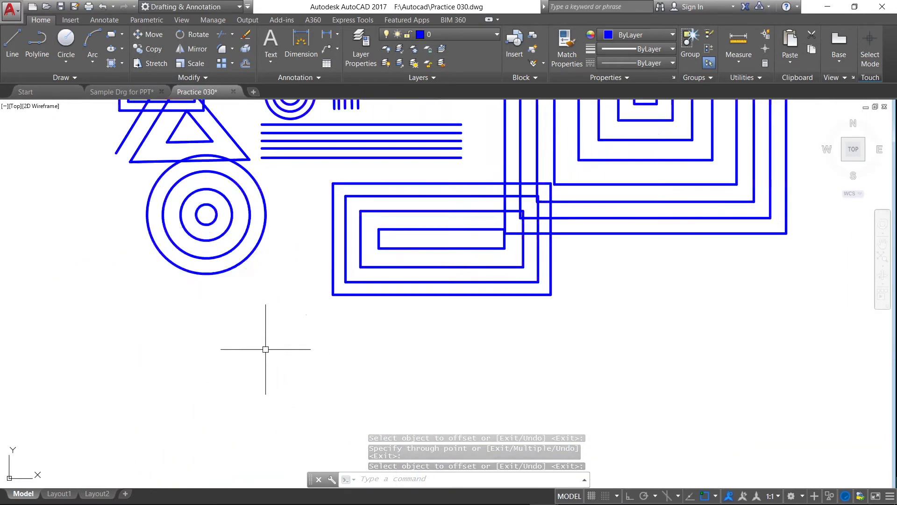
pyautogui.scroll(2, 266, 346)
# - Draw a first line path: a long horizontal line followed by two short angled segments
pyautogui.click(12, 42)
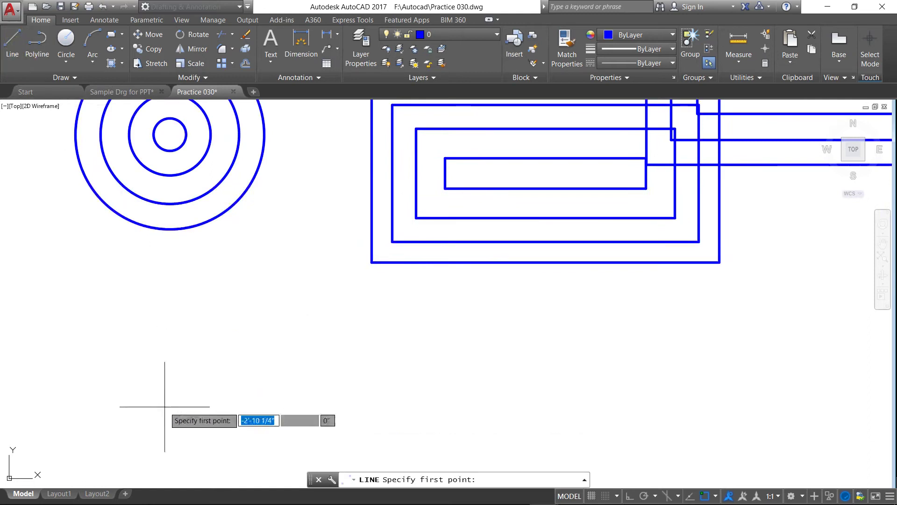
pyautogui.click(148, 411)
pyautogui.click(722, 404)
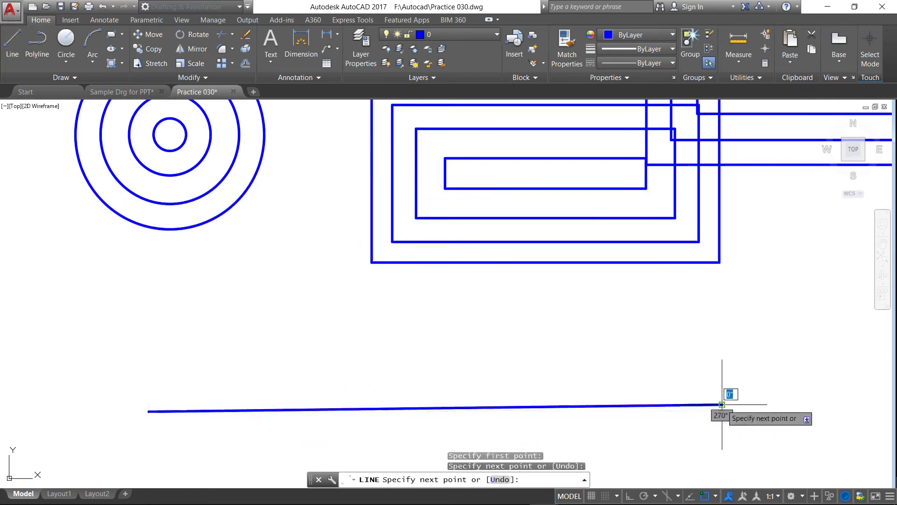
pyautogui.click(697, 399)
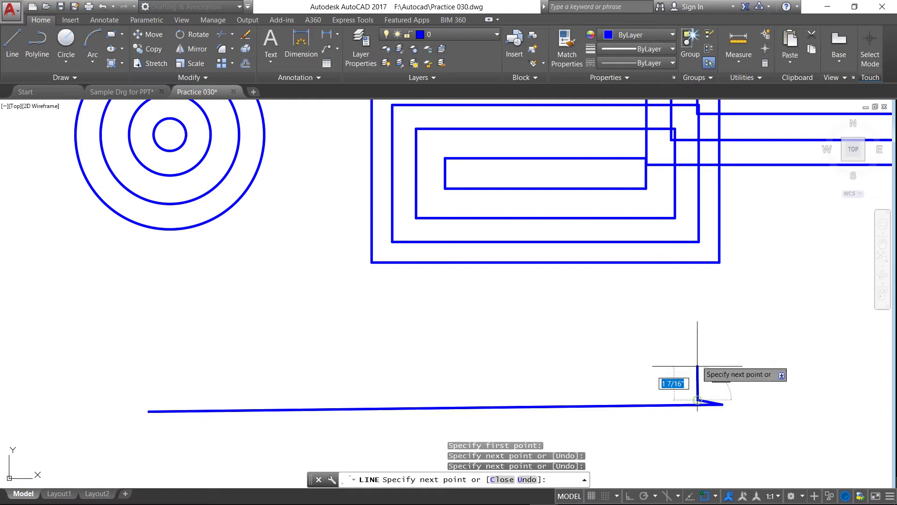
pyautogui.click(671, 360)
pyautogui.rightClick(671, 360)
pyautogui.click(686, 367)
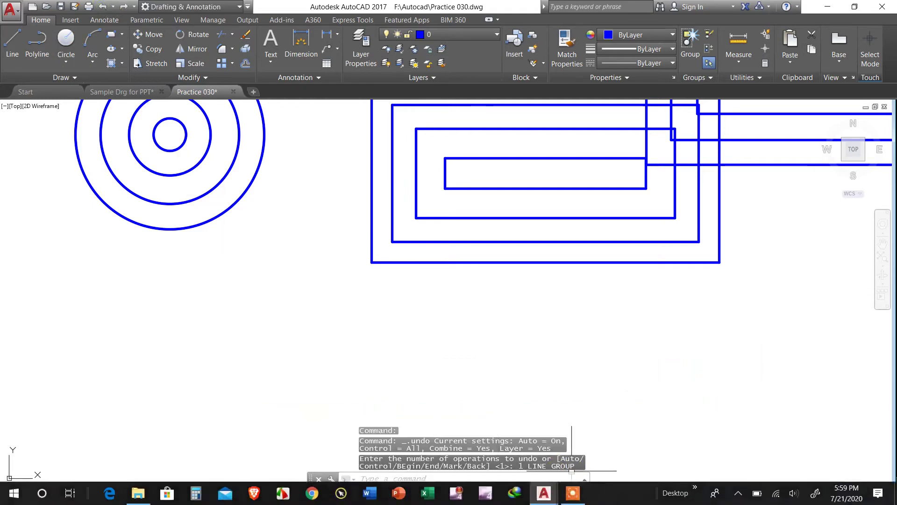
# - With Ortho on, draw a long horizontal base and a vertical line rising from its right end
pyautogui.click(628, 495)
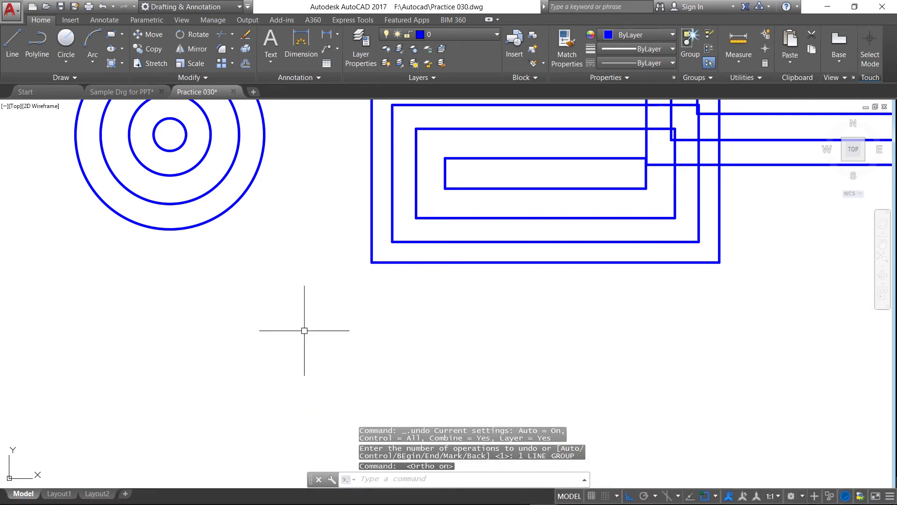
pyautogui.click(29, 56)
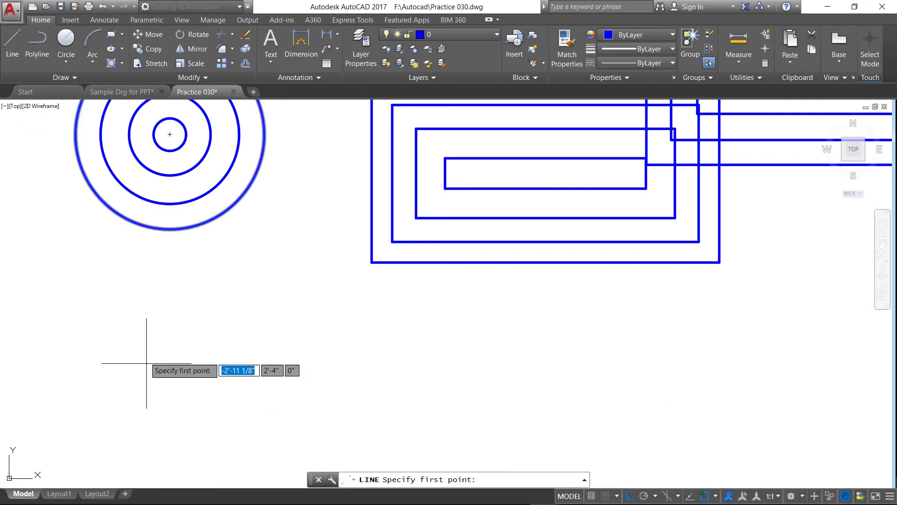
pyautogui.click(120, 442)
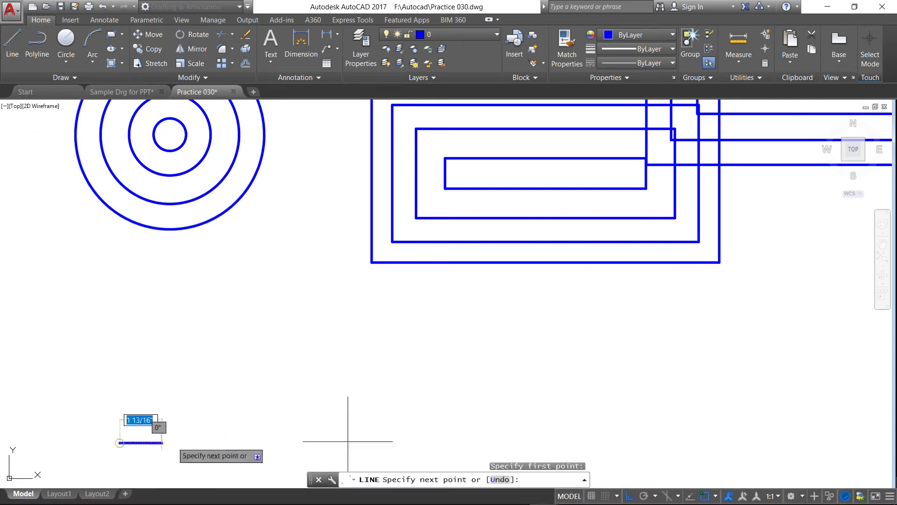
pyautogui.click(804, 439)
pyautogui.click(779, 282)
pyautogui.rightClick(780, 281)
pyautogui.click(797, 290)
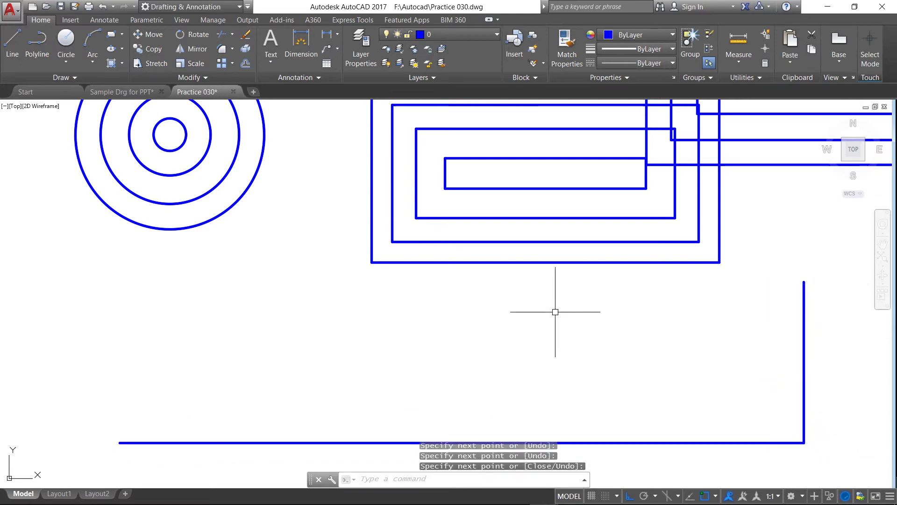
pyautogui.click(246, 64)
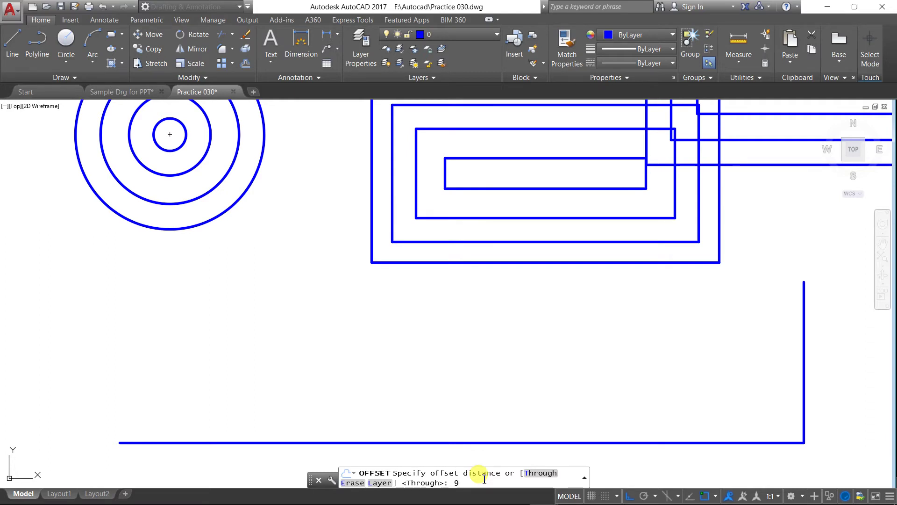
# - At distance 9, offset the long horizontal line upward and the right vertical line leftward
pyautogui.press('Return')
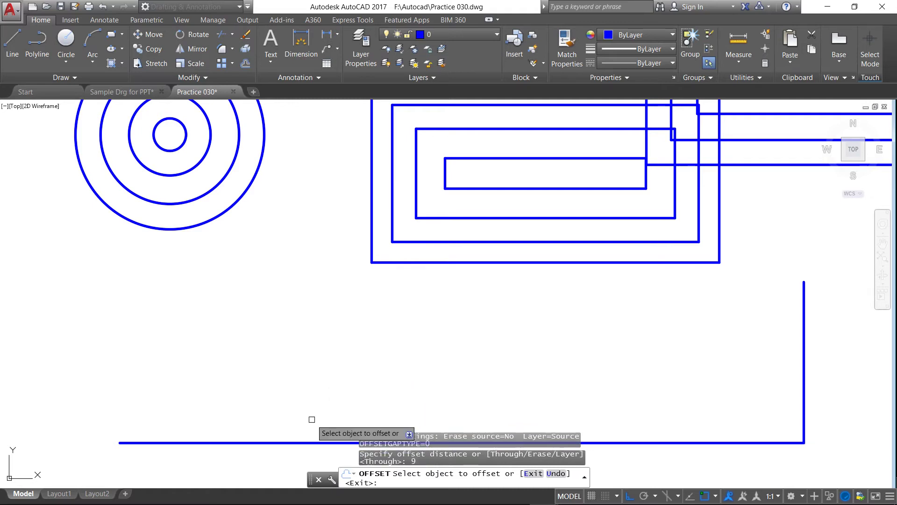
pyautogui.click(303, 442)
pyautogui.click(308, 400)
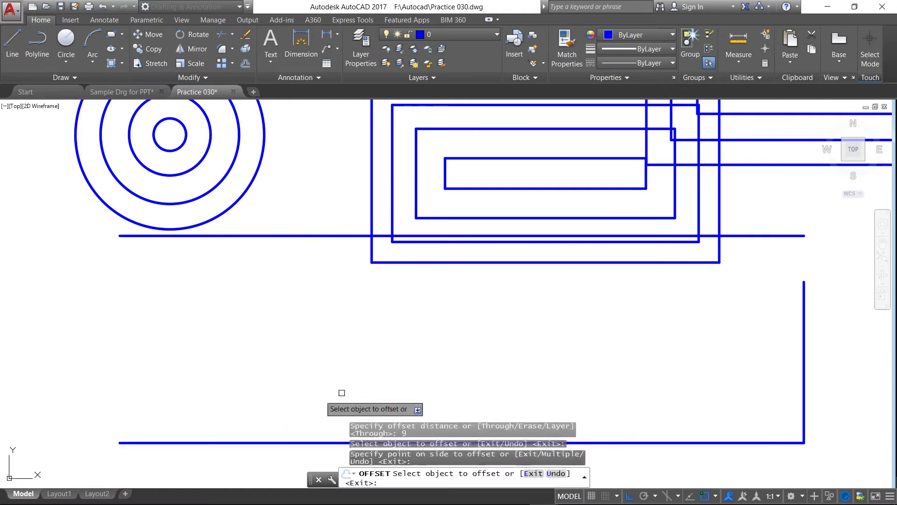
pyautogui.click(804, 391)
pyautogui.click(701, 389)
pyautogui.scroll(-5, 549, 308)
pyautogui.scroll(3, 536, 329)
pyautogui.scroll(-3, 533, 327)
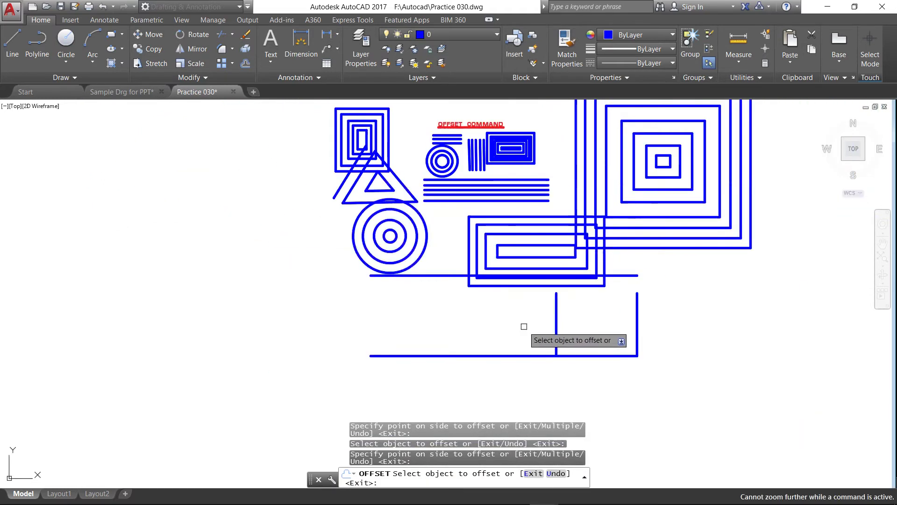
pyautogui.scroll(5, 532, 330)
pyautogui.scroll(3, 532, 322)
pyautogui.scroll(-4, 514, 318)
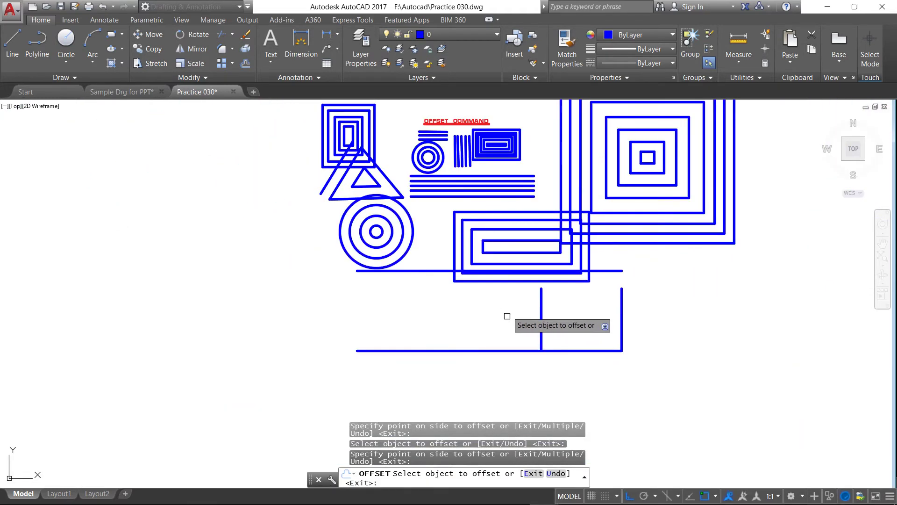
pyautogui.scroll(2, 503, 336)
pyautogui.rightClick(464, 311)
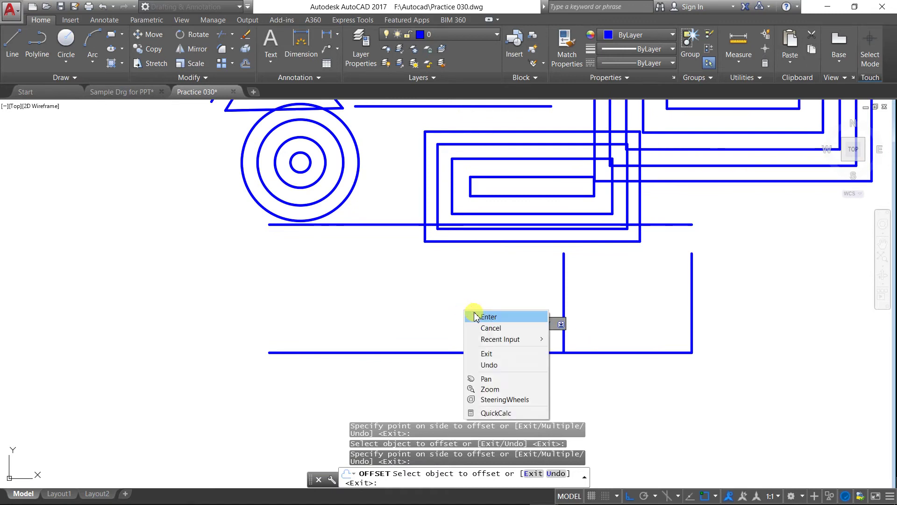
pyautogui.click(487, 320)
pyautogui.scroll(-6, 440, 305)
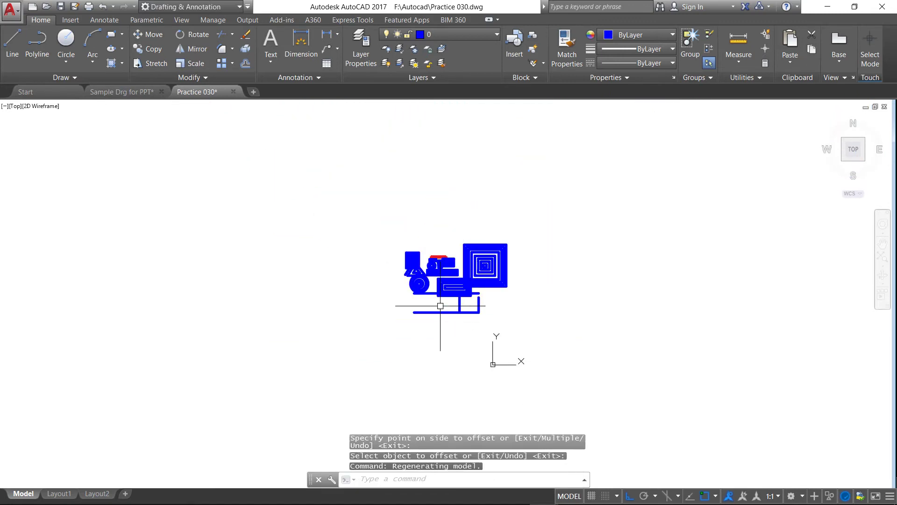
pyautogui.scroll(-3, 442, 319)
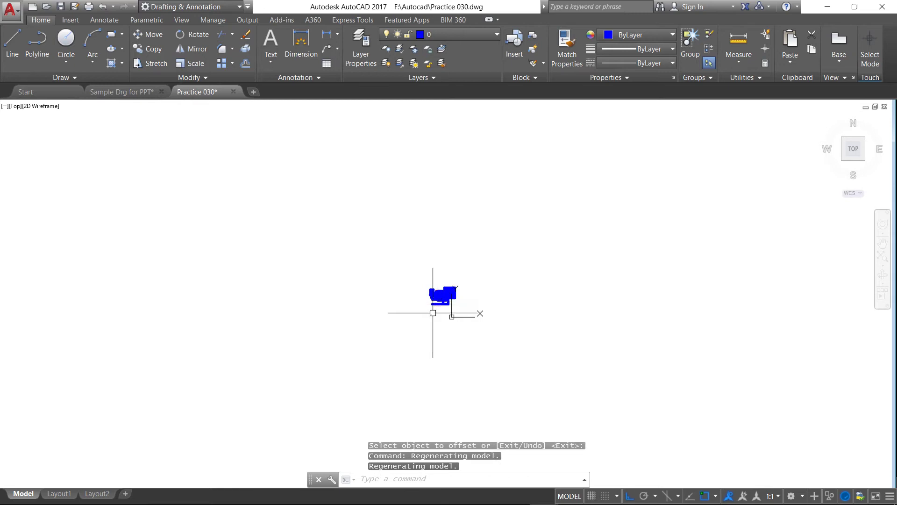
pyautogui.scroll(2, 450, 298)
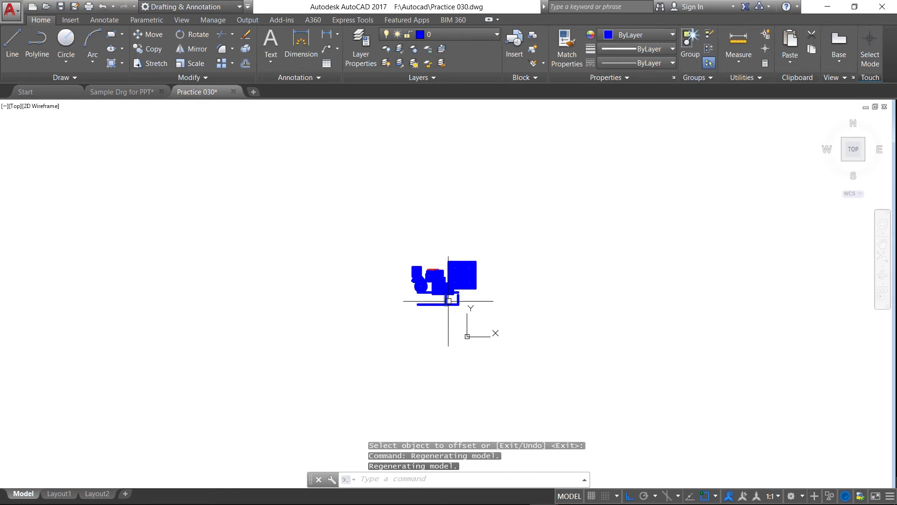
pyautogui.scroll(2, 448, 301)
pyautogui.scroll(5, 414, 325)
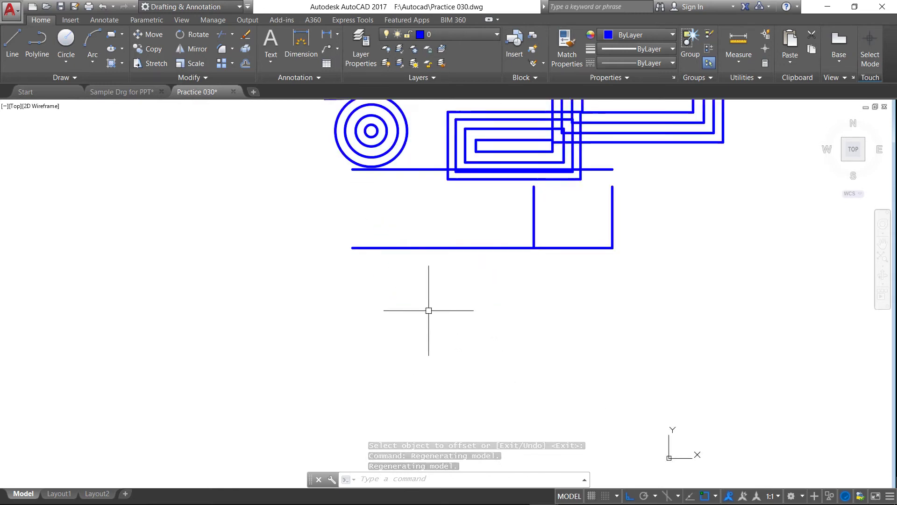
pyautogui.scroll(2, 439, 269)
# - Offset the bottom line downward at 1 inch repeatedly, building a stack of twelve parallel lines
pyautogui.click(245, 62)
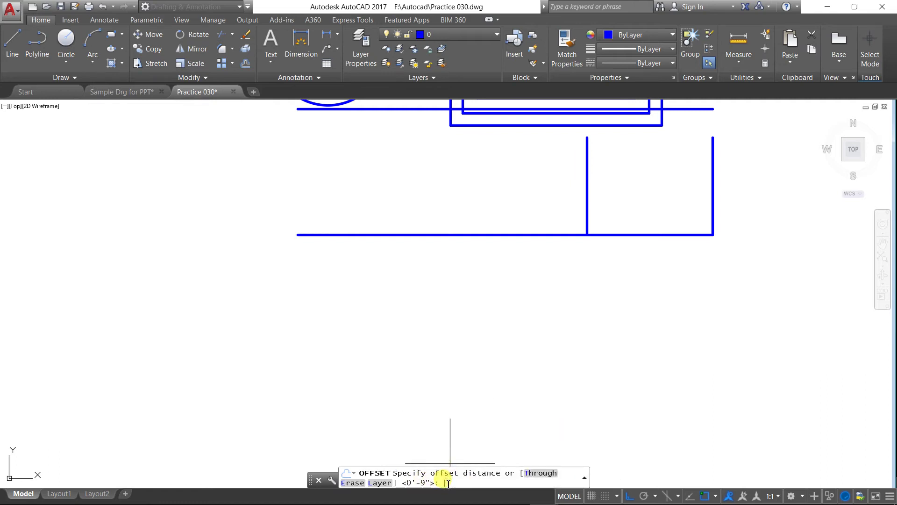
pyautogui.write('1')
pyautogui.press('Return')
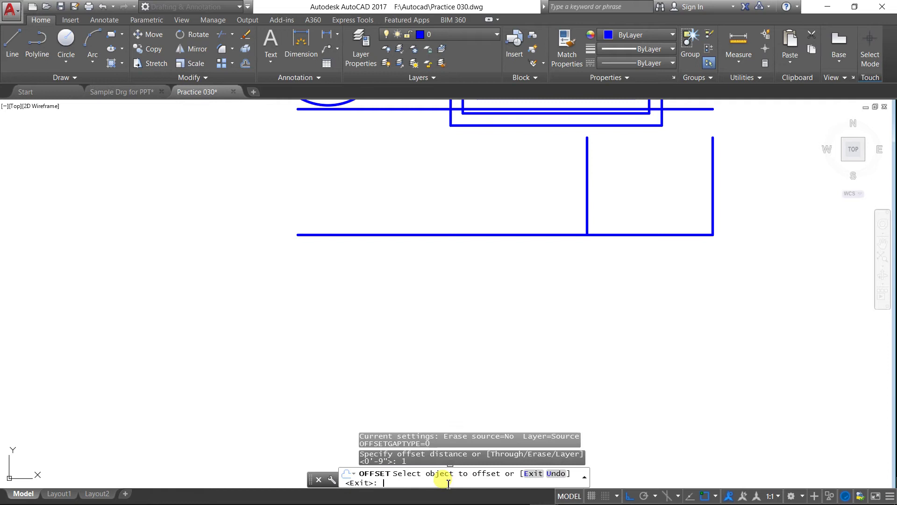
pyautogui.click(381, 235)
pyautogui.click(378, 249)
pyautogui.click(375, 299)
pyautogui.click(375, 262)
pyautogui.click(374, 311)
pyautogui.click(373, 277)
pyautogui.click(373, 327)
pyautogui.click(376, 291)
pyautogui.click(374, 316)
pyautogui.click(377, 336)
pyautogui.click(371, 319)
pyautogui.click(369, 370)
pyautogui.click(369, 332)
pyautogui.click(367, 377)
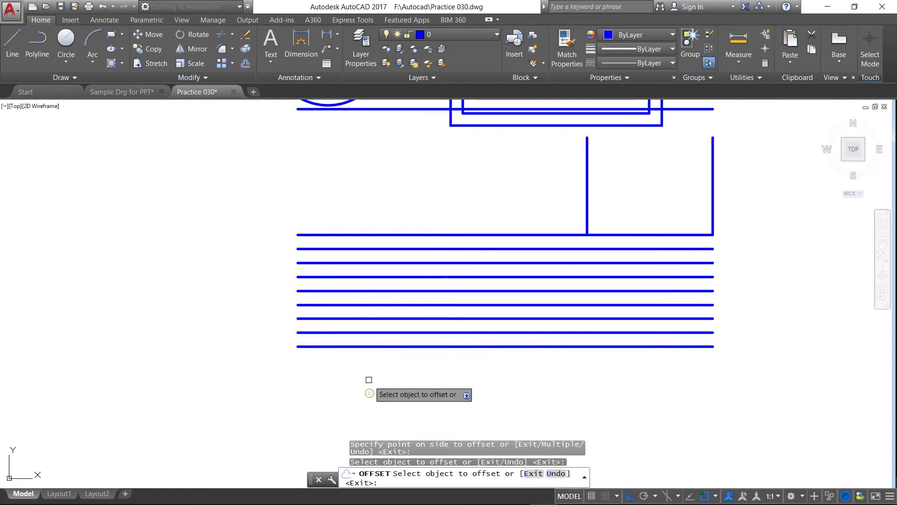
pyautogui.click(367, 347)
pyautogui.click(369, 374)
pyautogui.click(370, 393)
pyautogui.click(372, 374)
pyautogui.click(372, 407)
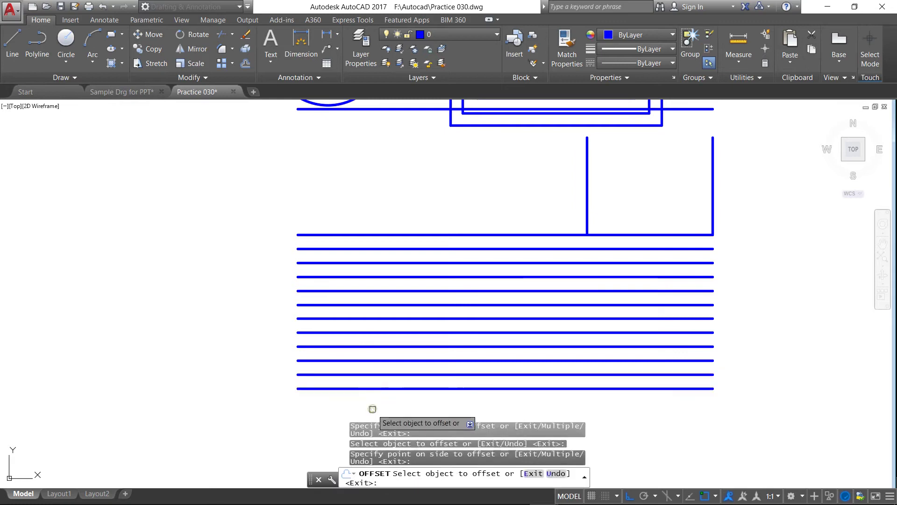
pyautogui.click(385, 388)
pyautogui.click(398, 428)
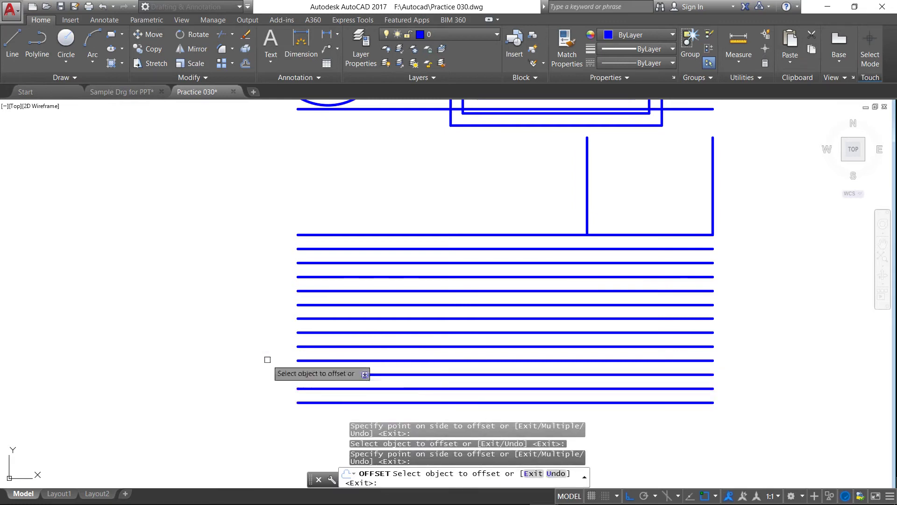
pyautogui.rightClick(241, 345)
pyautogui.click(260, 351)
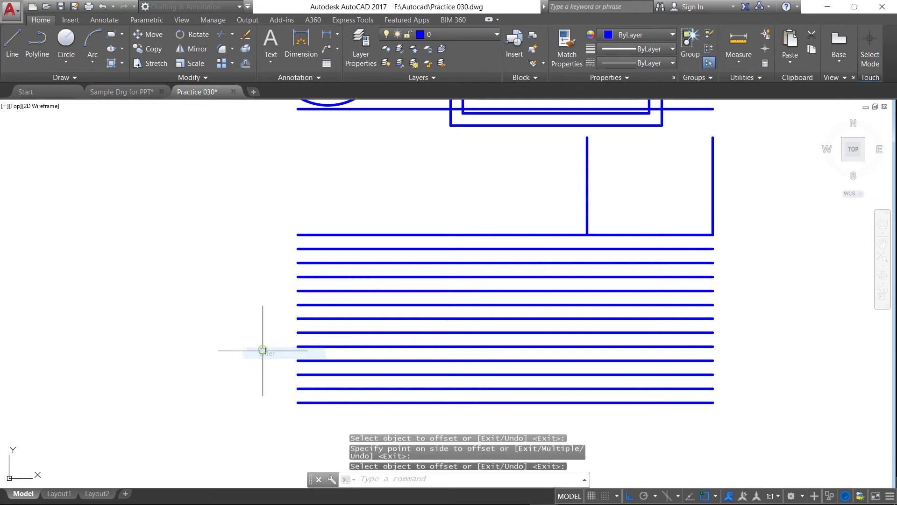
# - Draw a vertical line from the top line's left end down past the stacked lines
pyautogui.click(12, 42)
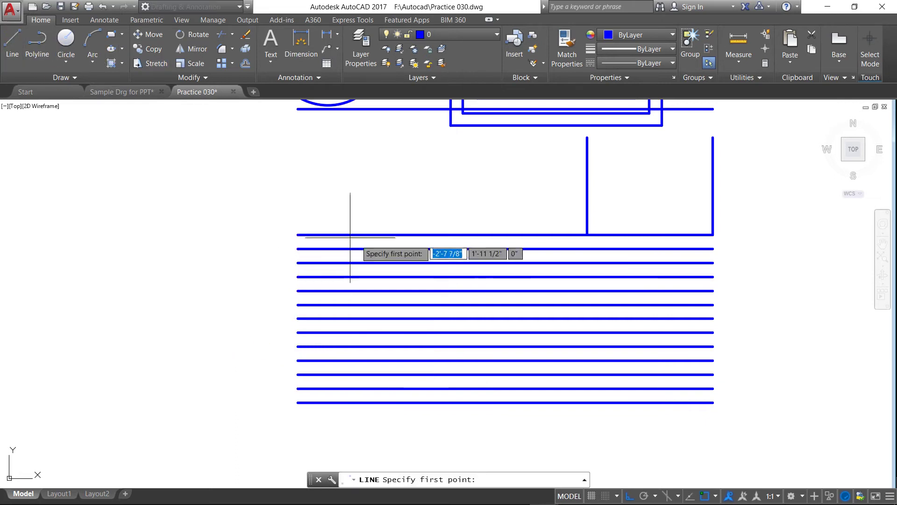
pyautogui.click(298, 234)
pyautogui.click(298, 439)
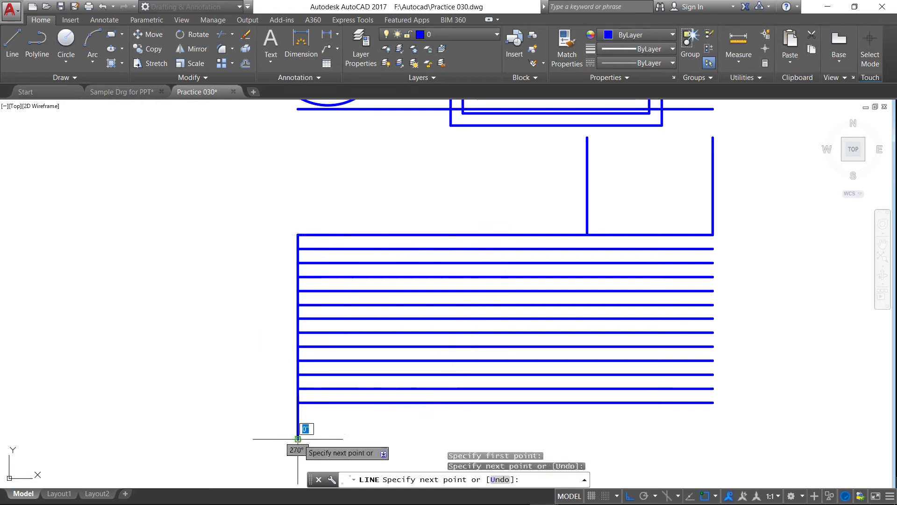
pyautogui.rightClick(297, 440)
pyautogui.click(336, 332)
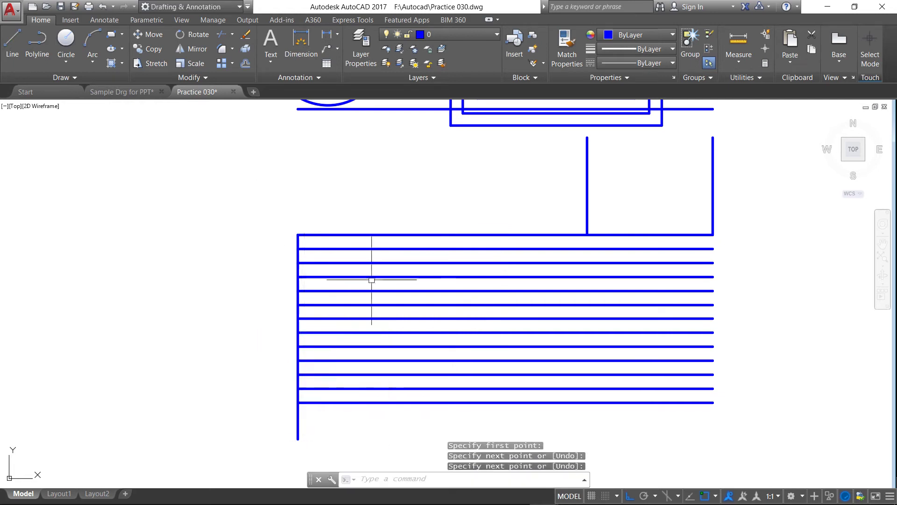
# - Offset the vertical line rightward repeatedly at 1 inch spacing, creating about fifteen grid lines
pyautogui.click(244, 66)
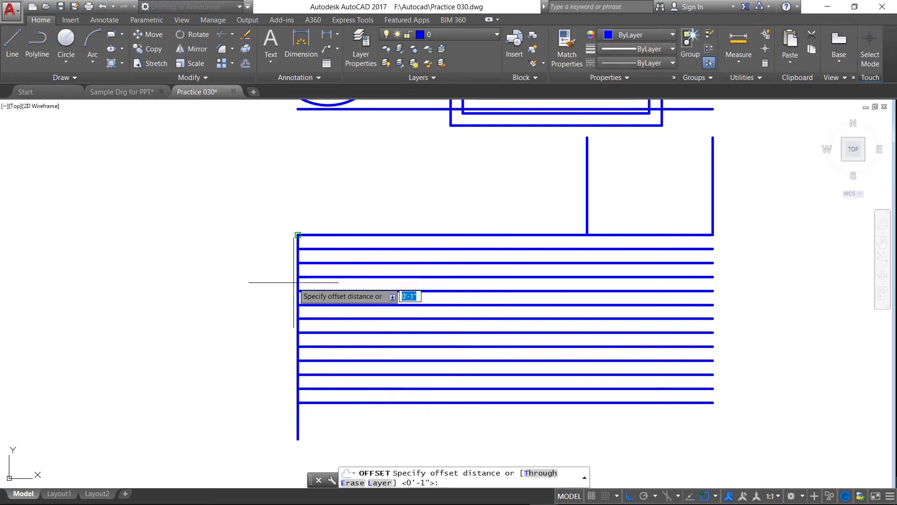
pyautogui.rightClick(264, 371)
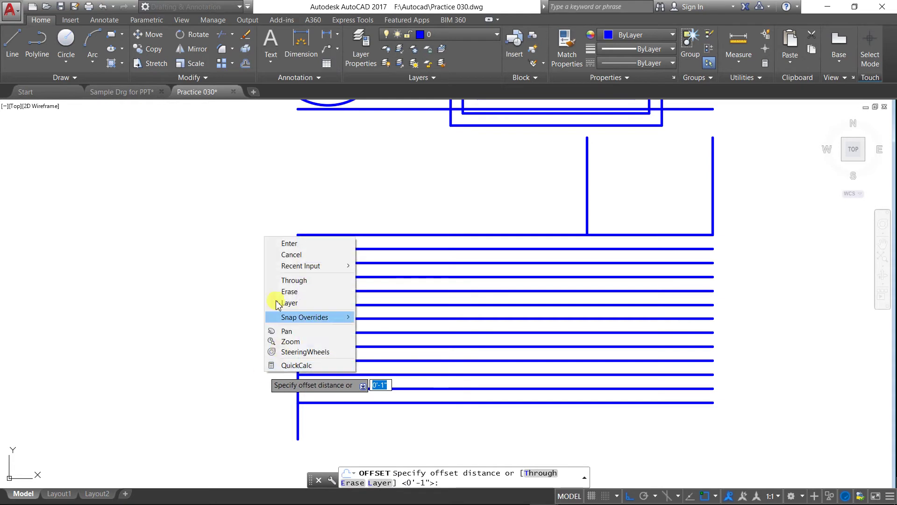
pyautogui.click(283, 243)
pyautogui.click(297, 431)
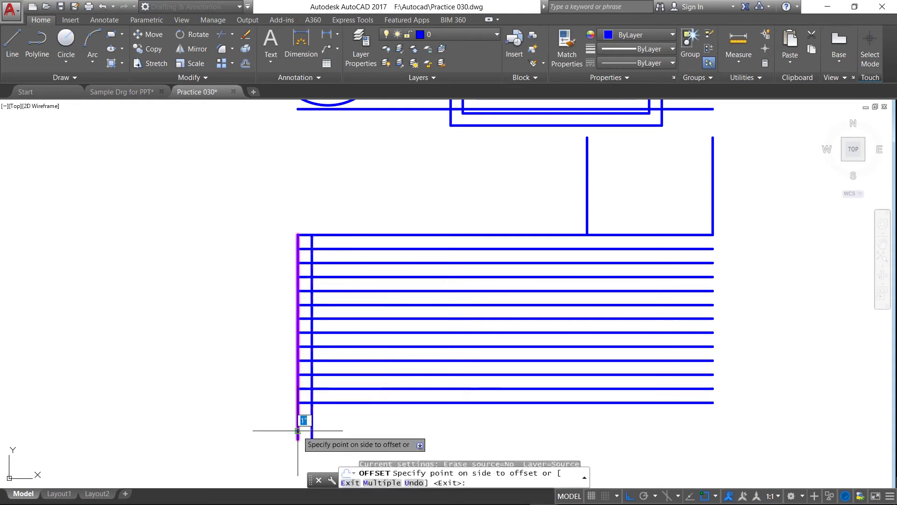
pyautogui.click(319, 428)
pyautogui.click(312, 427)
pyautogui.click(325, 425)
pyautogui.click(340, 420)
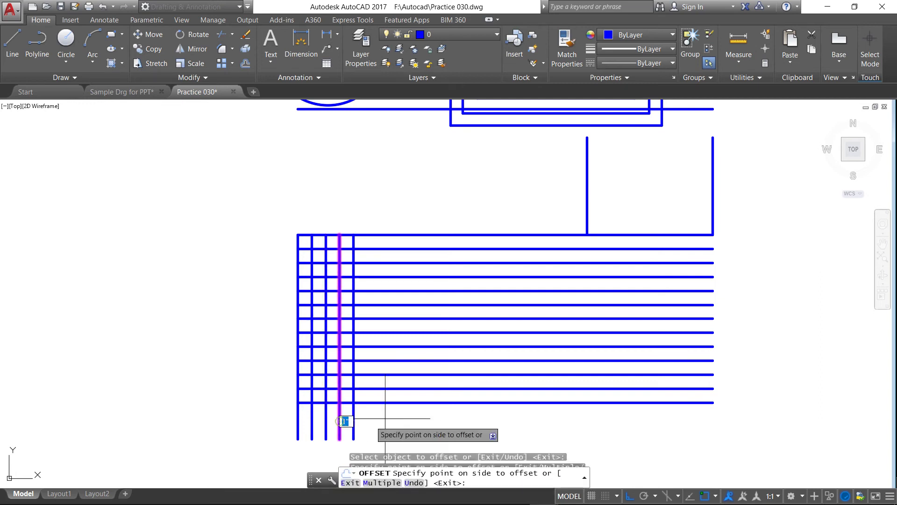
pyautogui.click(353, 414)
pyautogui.click(478, 414)
pyautogui.click(367, 413)
pyautogui.click(397, 415)
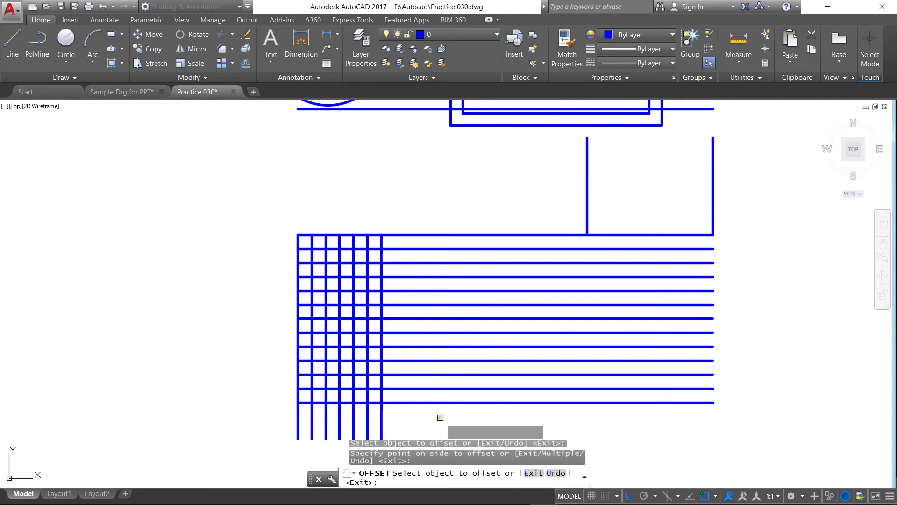
pyautogui.click(381, 414)
pyautogui.click(396, 415)
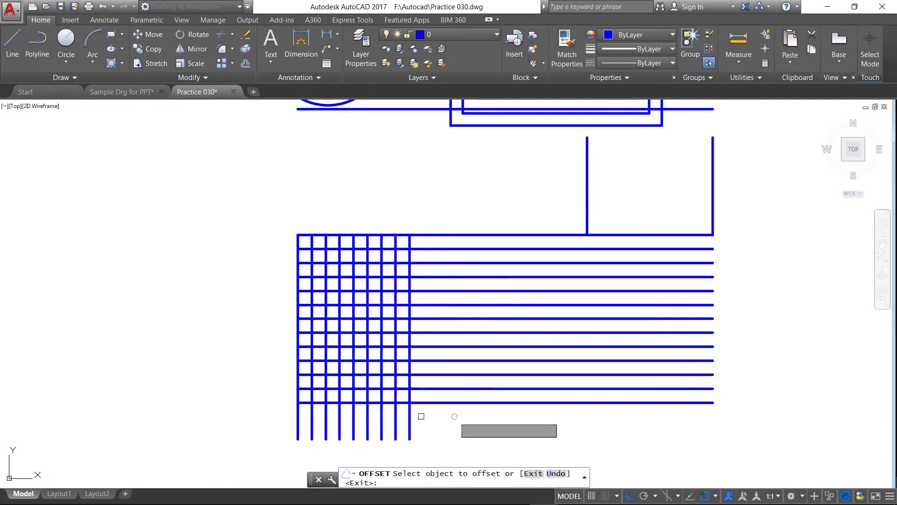
pyautogui.click(410, 415)
pyautogui.click(423, 415)
pyautogui.click(453, 415)
pyautogui.click(439, 415)
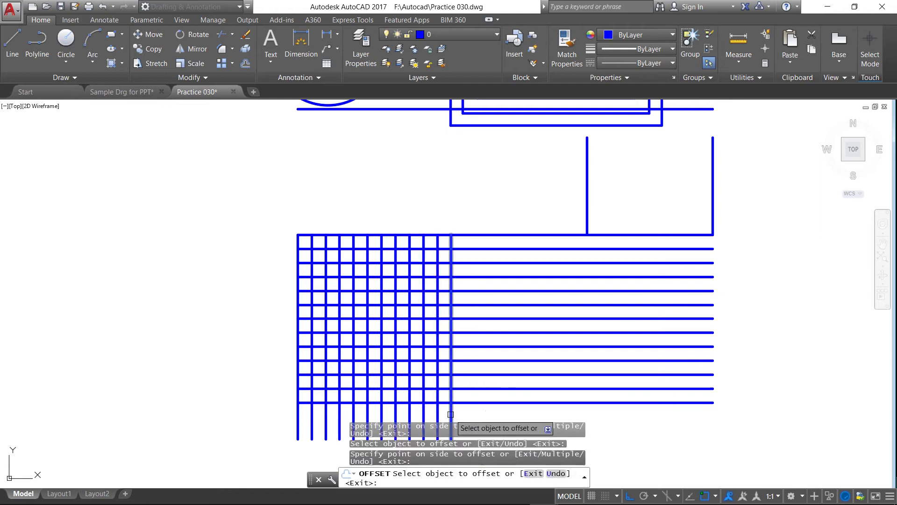
pyautogui.click(450, 414)
pyautogui.click(468, 416)
pyautogui.click(492, 414)
pyautogui.rightClick(271, 217)
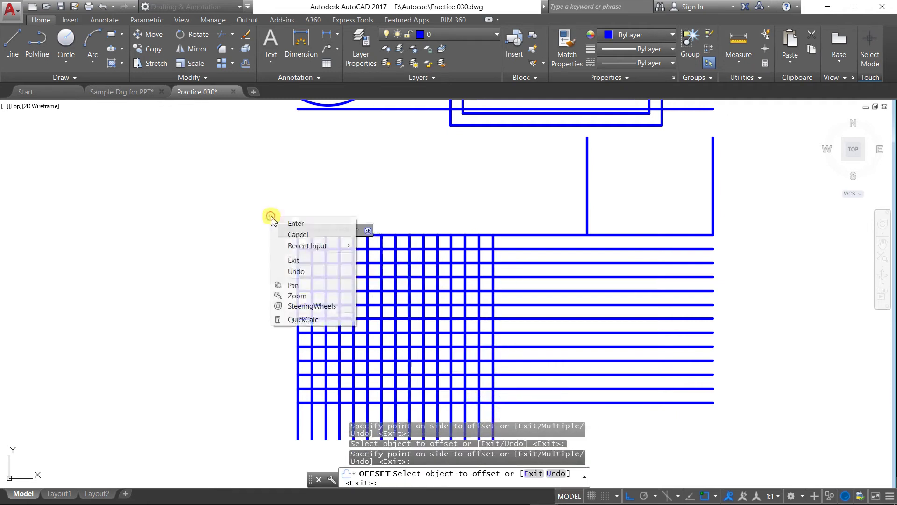
pyautogui.click(275, 223)
# - Start TRIM and select all the grid lines as cutting edges
pyautogui.click(222, 37)
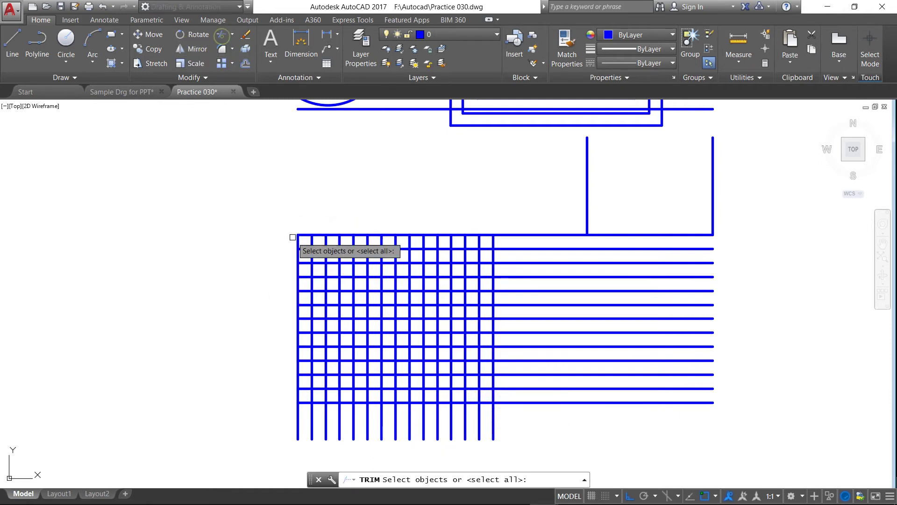
pyautogui.click(546, 420)
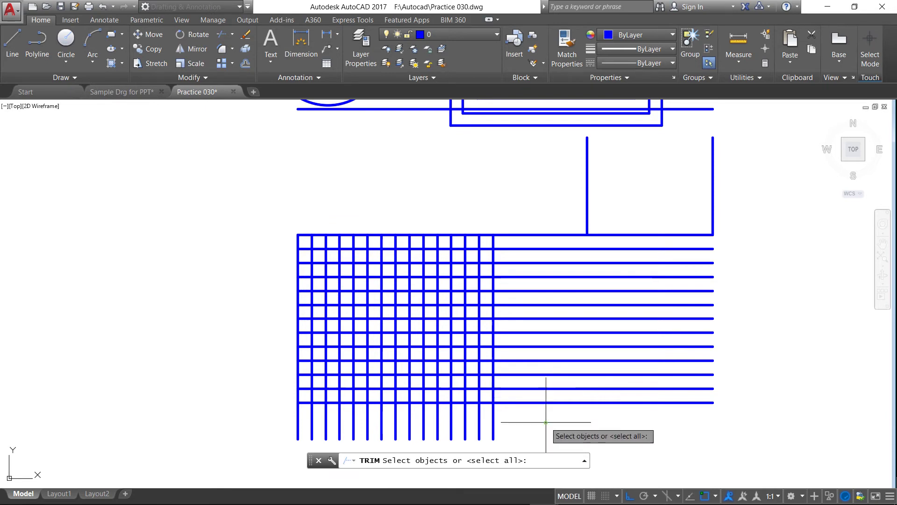
pyautogui.click(520, 228)
pyautogui.rightClick(520, 227)
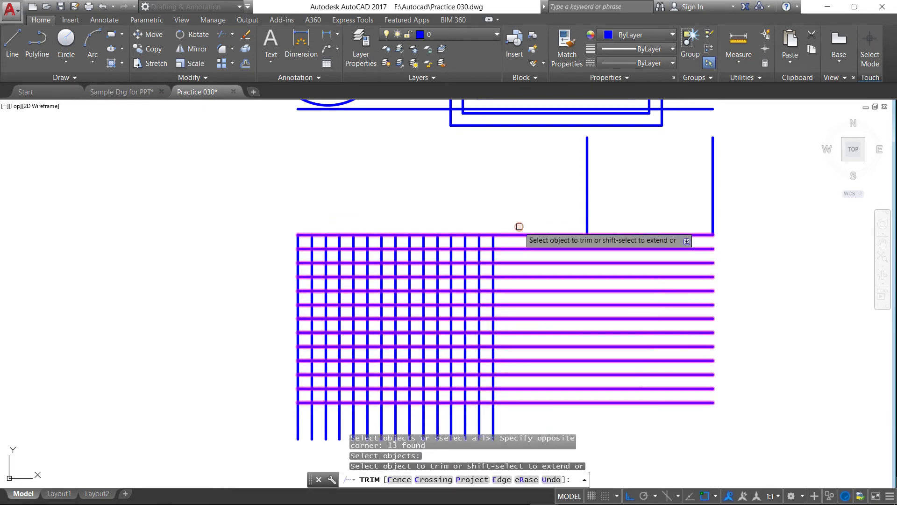
pyautogui.rightClick(518, 227)
pyautogui.click(548, 236)
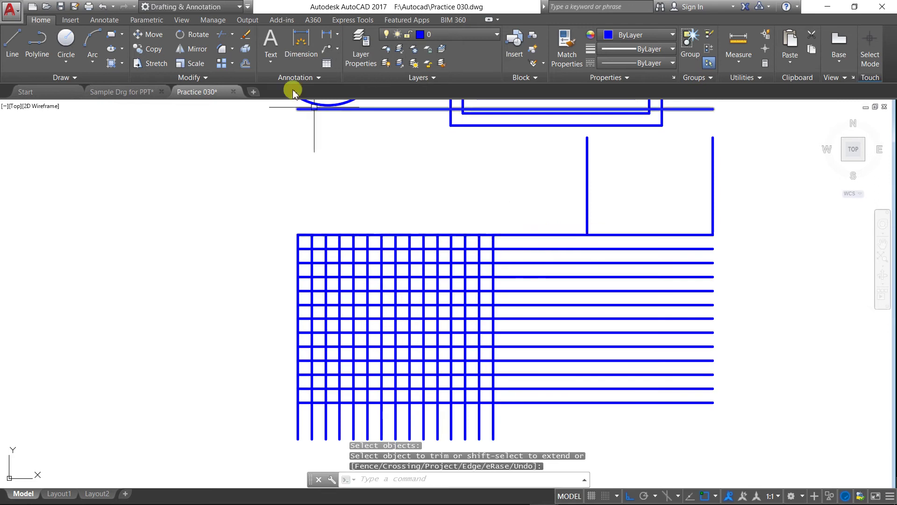
pyautogui.click(220, 36)
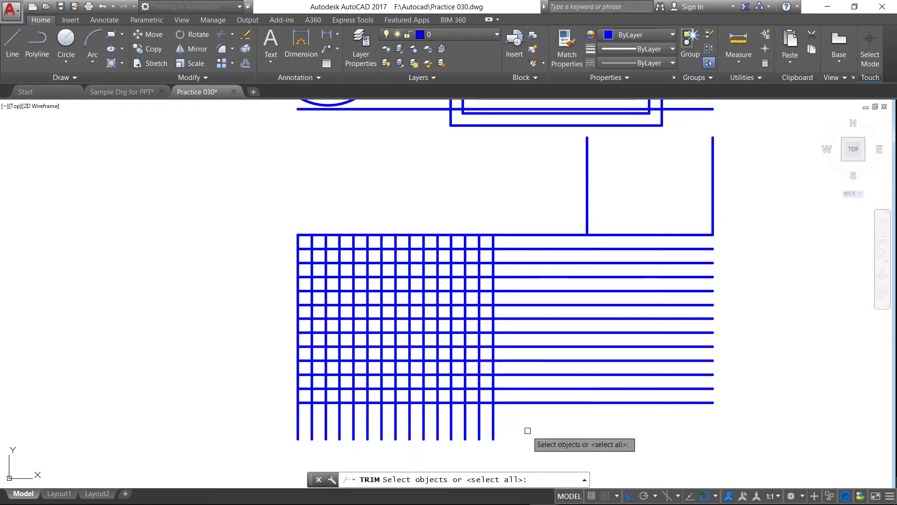
pyautogui.click(531, 430)
pyautogui.click(252, 195)
pyautogui.press('Return')
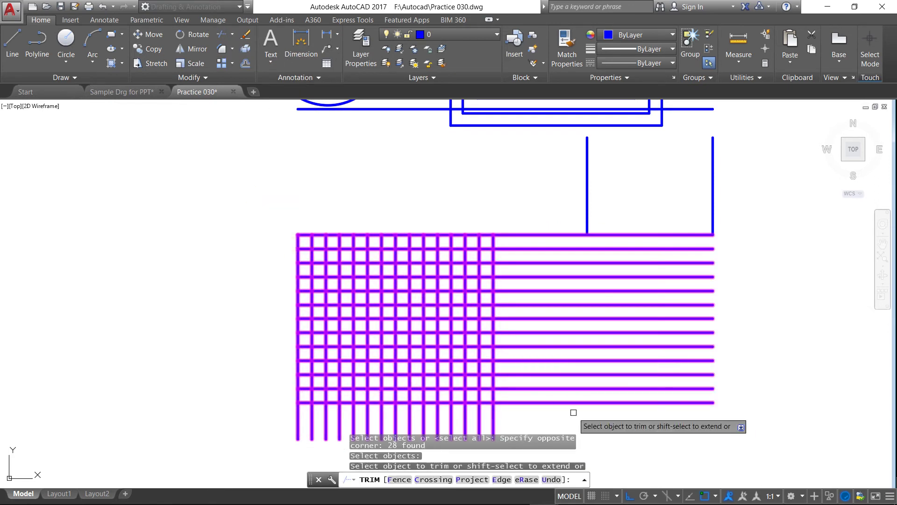
# - Trim away the overhanging line ends to the right of and below the grid
pyautogui.click(572, 412)
pyautogui.click(503, 212)
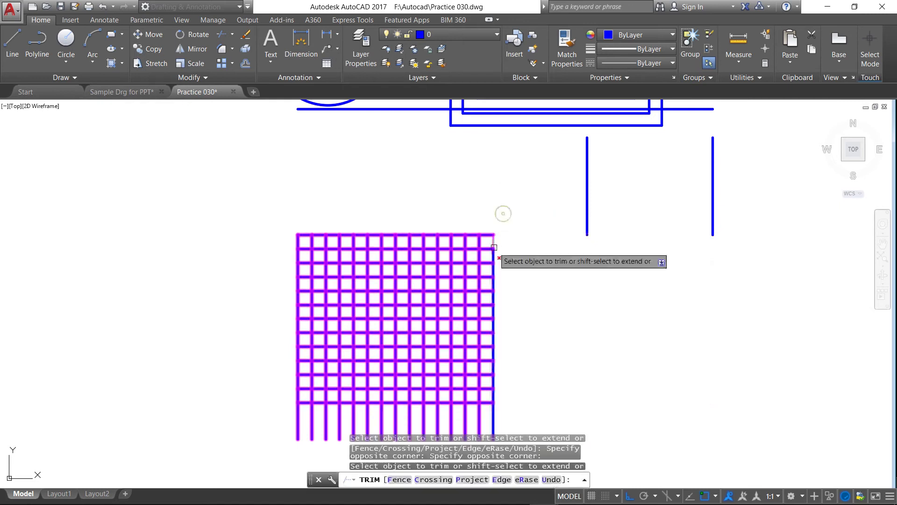
pyautogui.click(513, 414)
pyautogui.click(309, 413)
pyautogui.rightClick(239, 342)
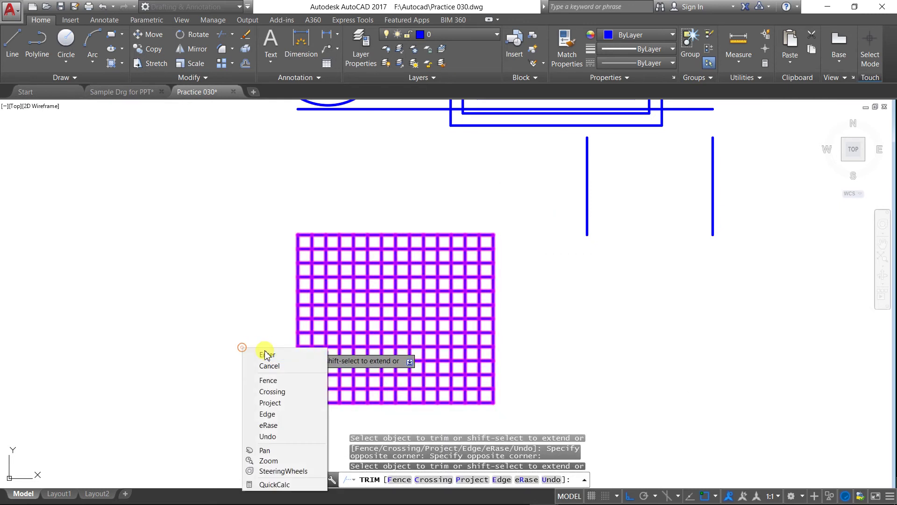
pyautogui.click(259, 345)
pyautogui.scroll(2, 336, 395)
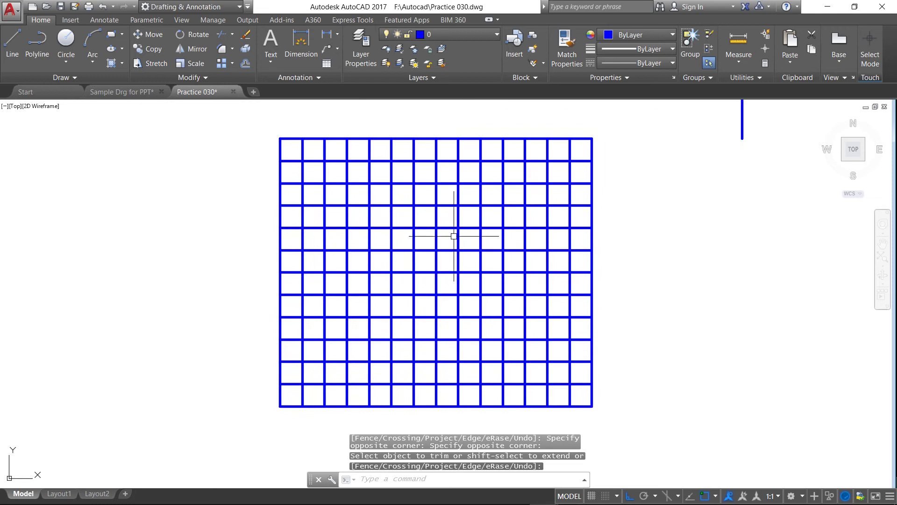
pyautogui.scroll(1, 463, 165)
pyautogui.scroll(-1, 304, 154)
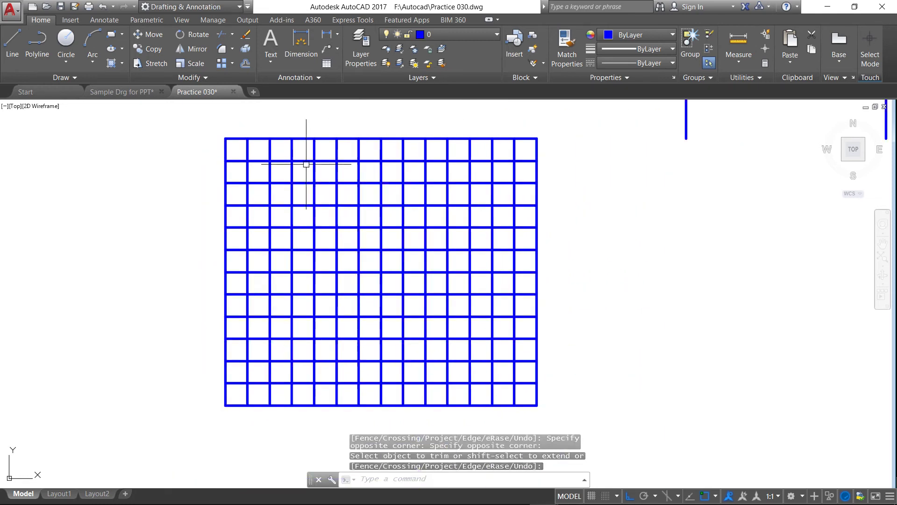
pyautogui.scroll(2, 390, 178)
pyautogui.scroll(-1, 390, 177)
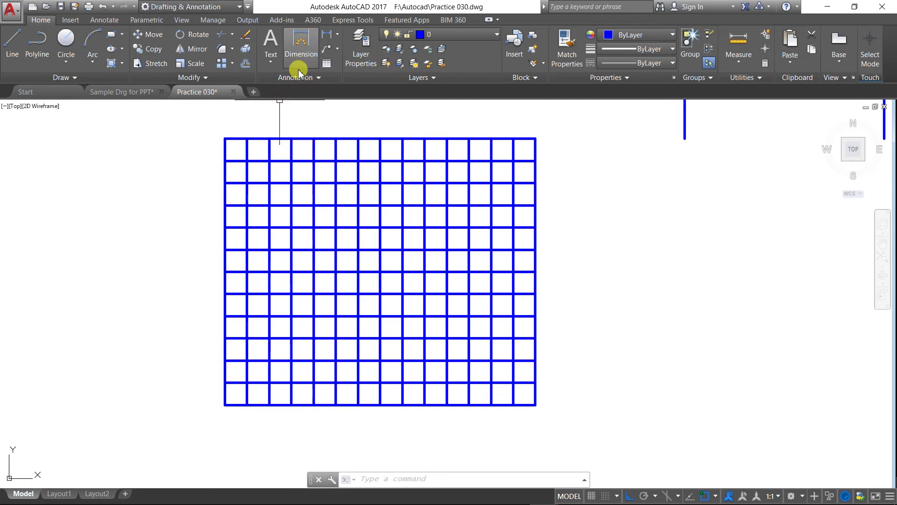
# - Window-select the whole grid and set its lineweight to 0.35 mm
pyautogui.click(554, 423)
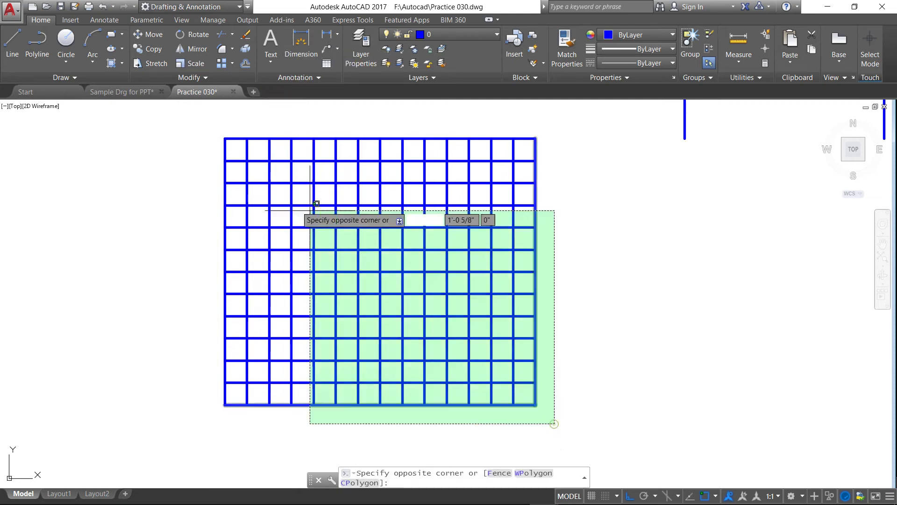
pyautogui.click(187, 115)
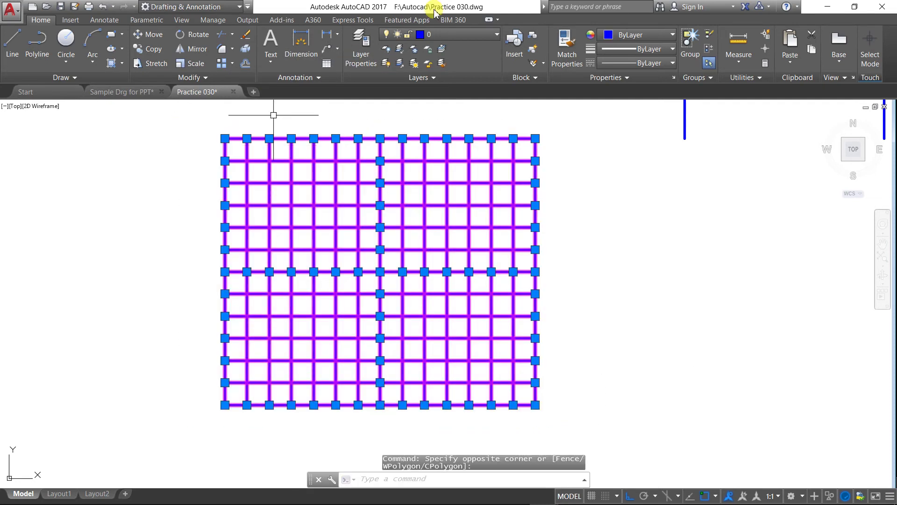
pyautogui.click(673, 49)
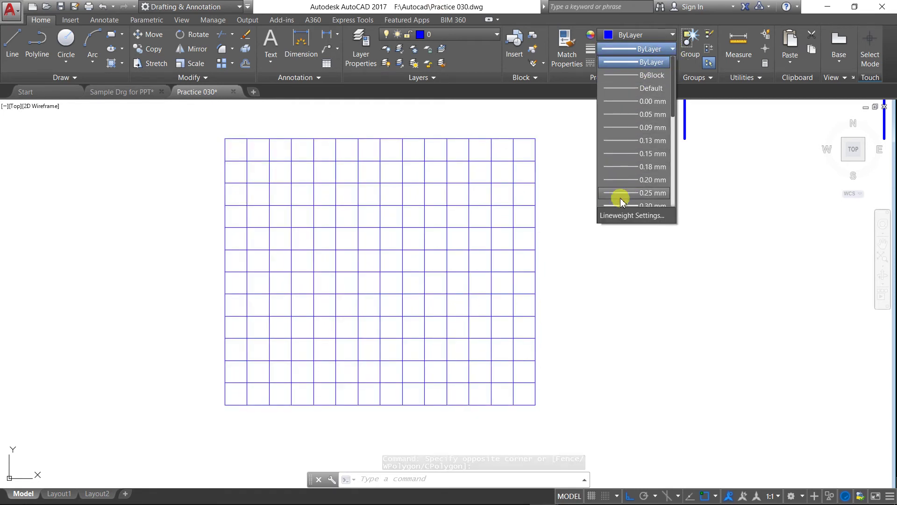
pyautogui.scroll(-2, 621, 201)
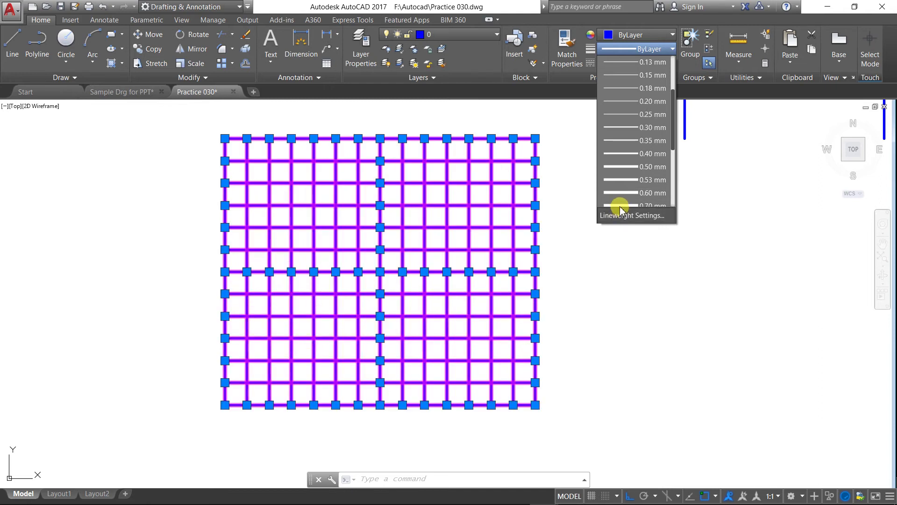
pyautogui.scroll(-2, 621, 206)
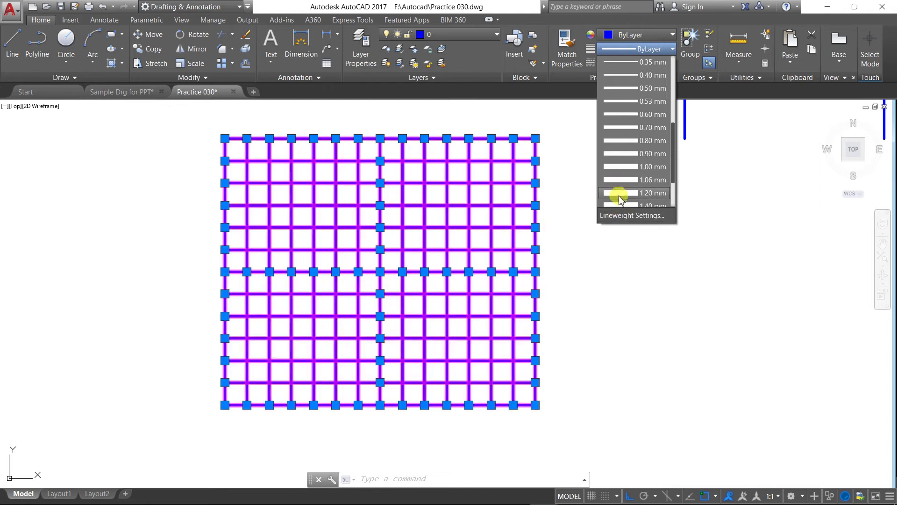
pyautogui.click(621, 65)
# - Clear the grid selection and zoom around to review the 0.35 mm grid
pyautogui.scroll(2, 611, 104)
pyautogui.scroll(-2, 611, 135)
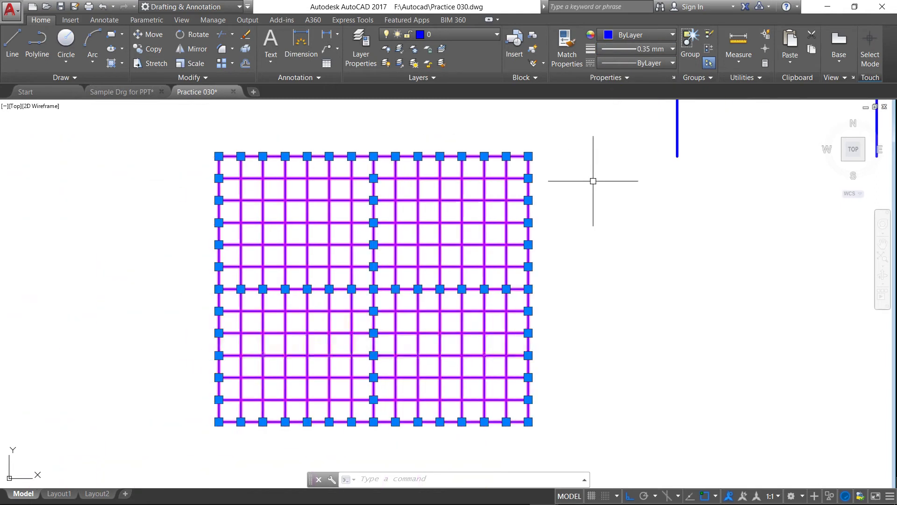
pyautogui.scroll(-2, 593, 181)
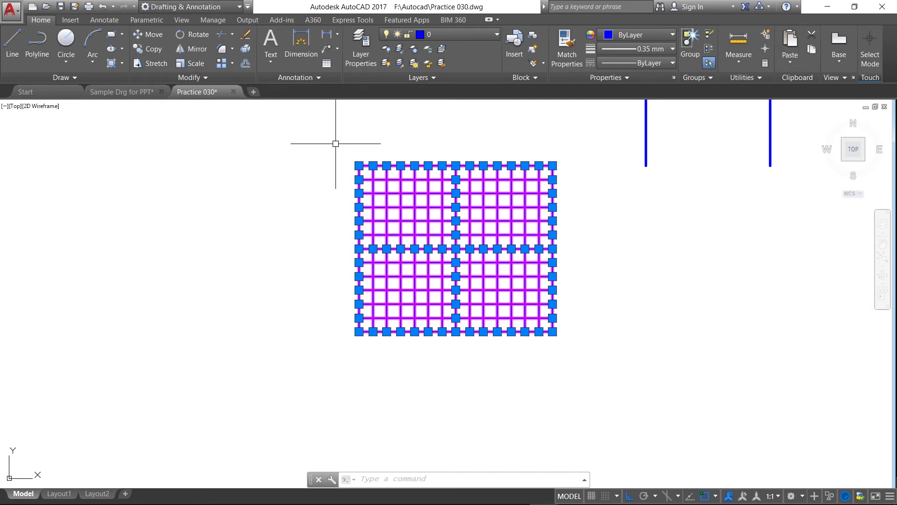
pyautogui.press('Escape')
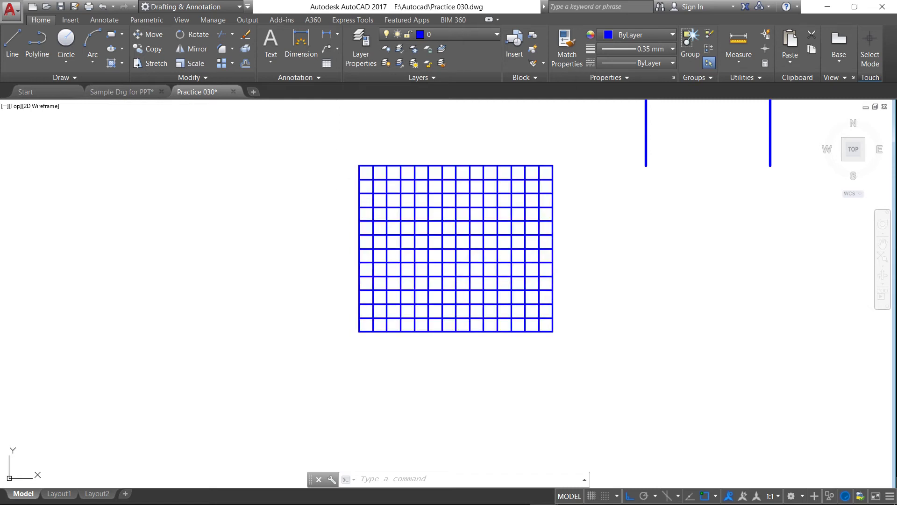
pyautogui.scroll(-5, 374, 185)
pyautogui.scroll(2, 391, 130)
pyautogui.scroll(-1, 371, 144)
pyautogui.scroll(1, 395, 149)
pyautogui.scroll(1, 394, 148)
pyautogui.scroll(2, 393, 173)
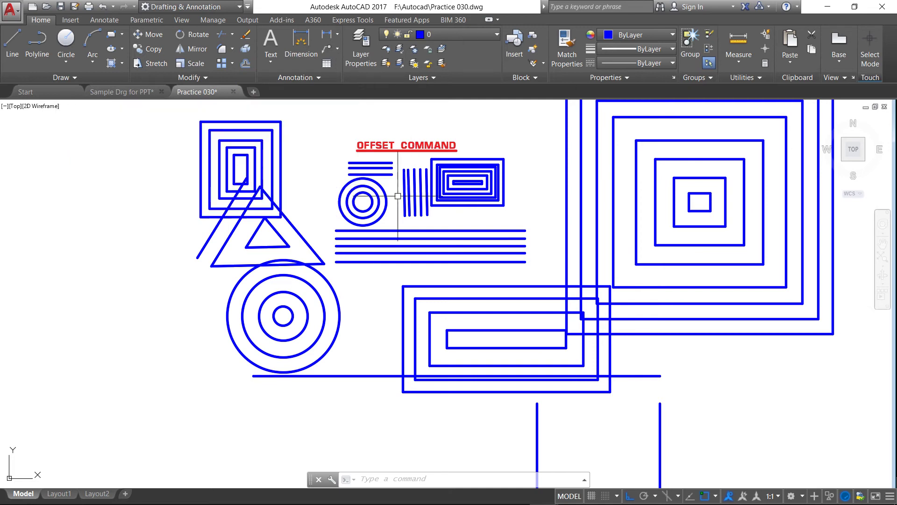
pyautogui.scroll(-4, 309, 170)
# - Draw a tall vertical line at the left side of the sheet
pyautogui.click(13, 41)
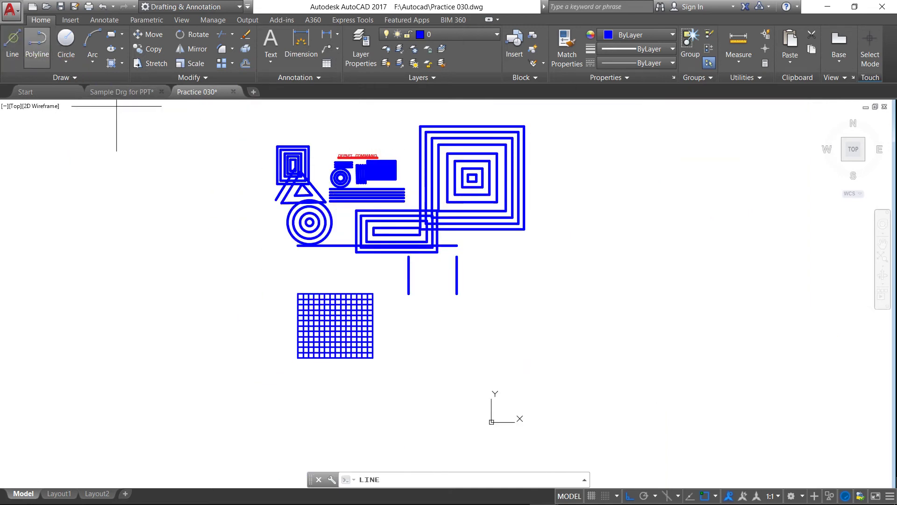
pyautogui.click(116, 153)
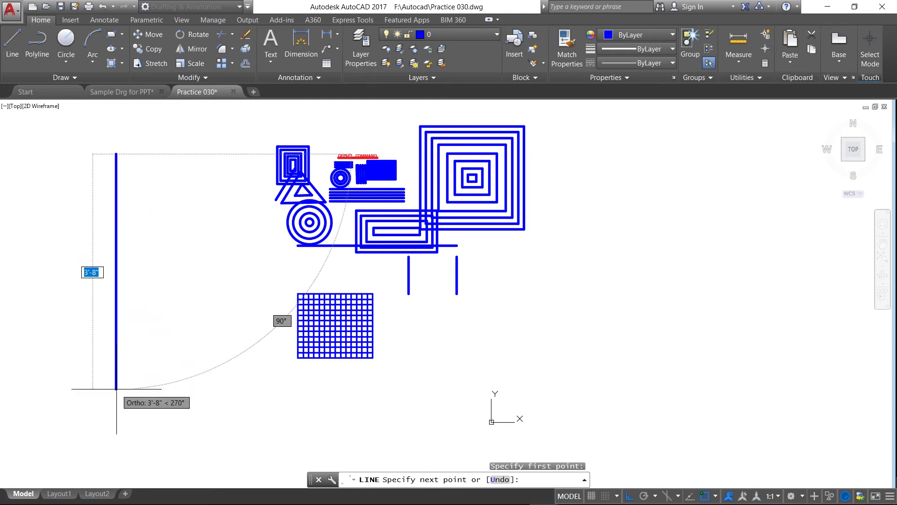
pyautogui.click(115, 386)
pyautogui.rightClick(116, 388)
pyautogui.click(154, 398)
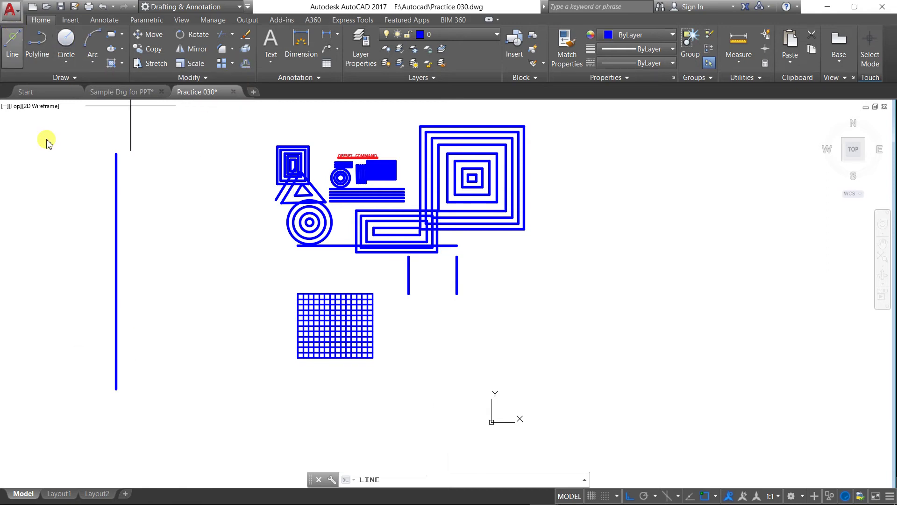
# - Draw a long horizontal line rightward from the vertical line's bottom end
pyautogui.click(116, 388)
pyautogui.click(704, 384)
pyautogui.rightClick(705, 389)
pyautogui.click(706, 391)
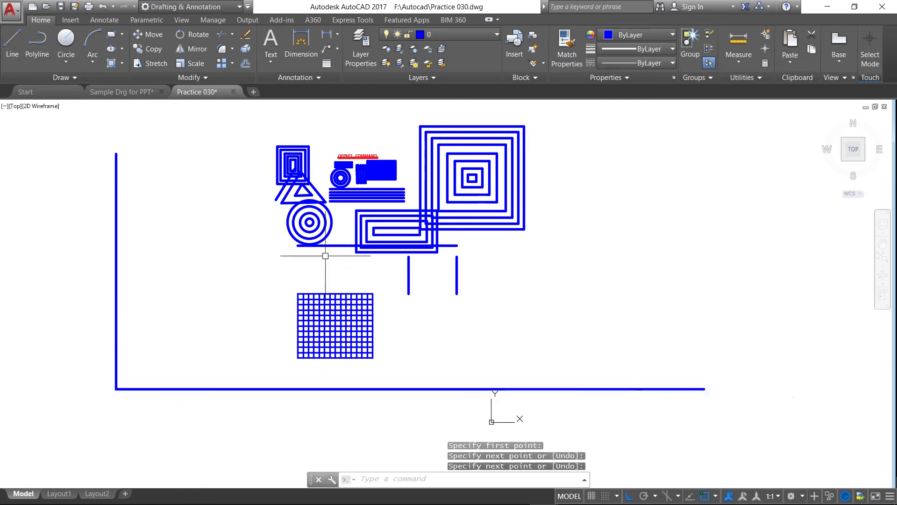
pyautogui.click(245, 64)
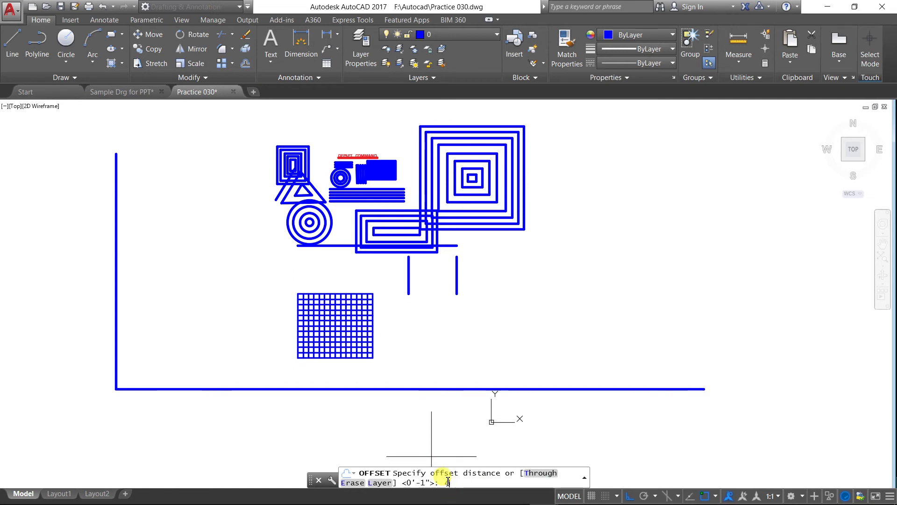
pyautogui.write('1.5')
# - Offset the L's base downward and its upright leftward twice each at 4.5
pyautogui.press('Return')
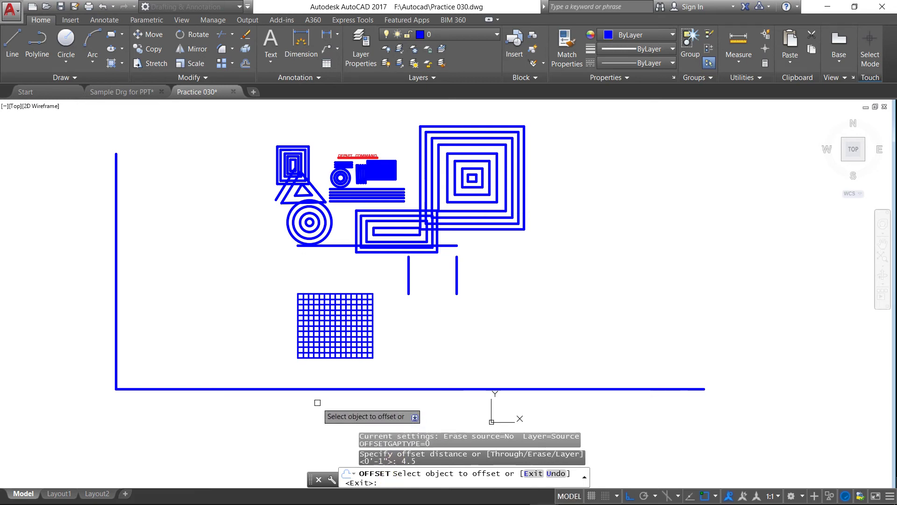
pyautogui.click(299, 388)
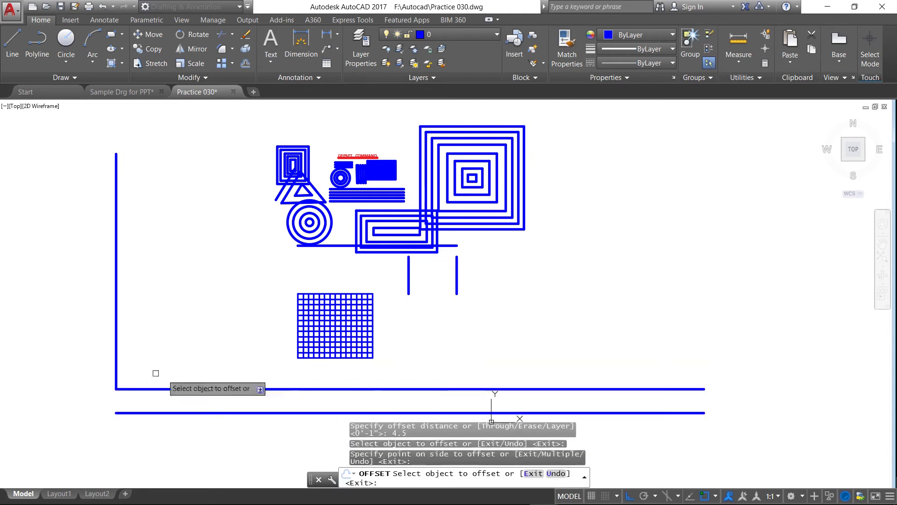
pyautogui.click(119, 375)
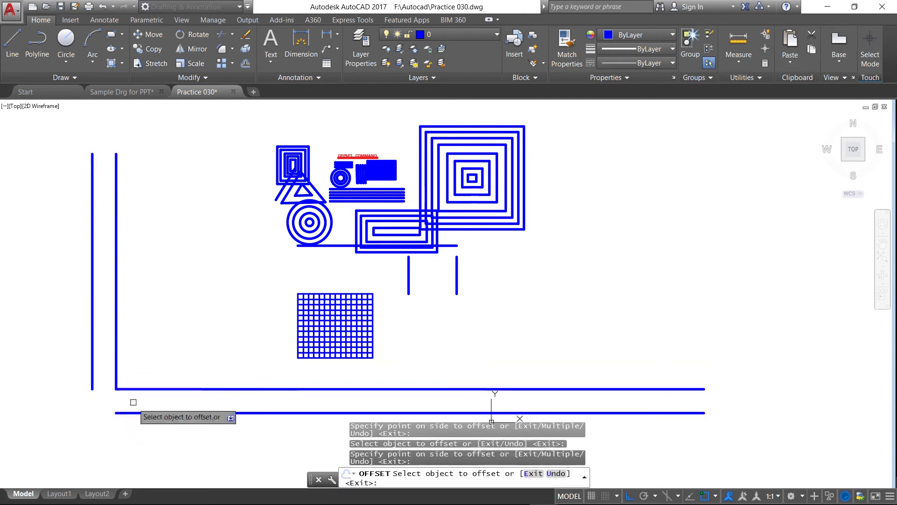
pyautogui.scroll(-5, 158, 382)
pyautogui.scroll(3, 218, 398)
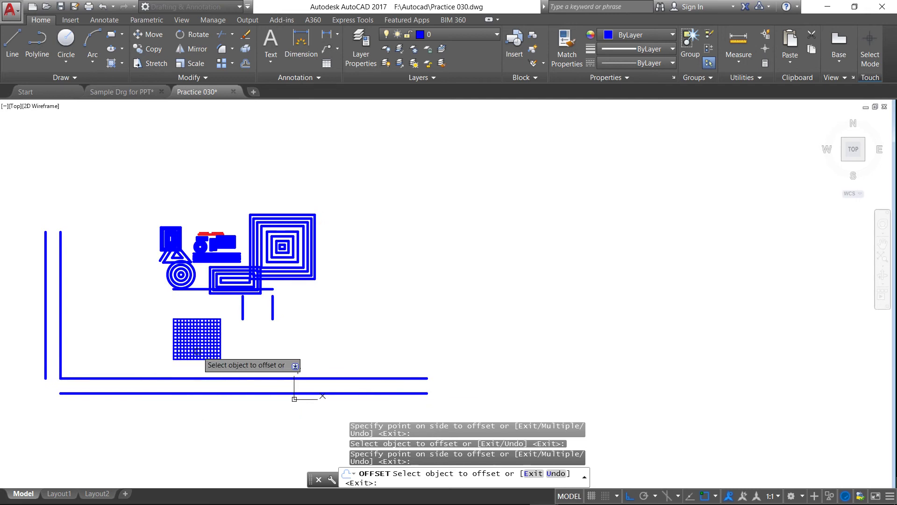
pyautogui.scroll(-3, 219, 361)
pyautogui.scroll(2, 133, 379)
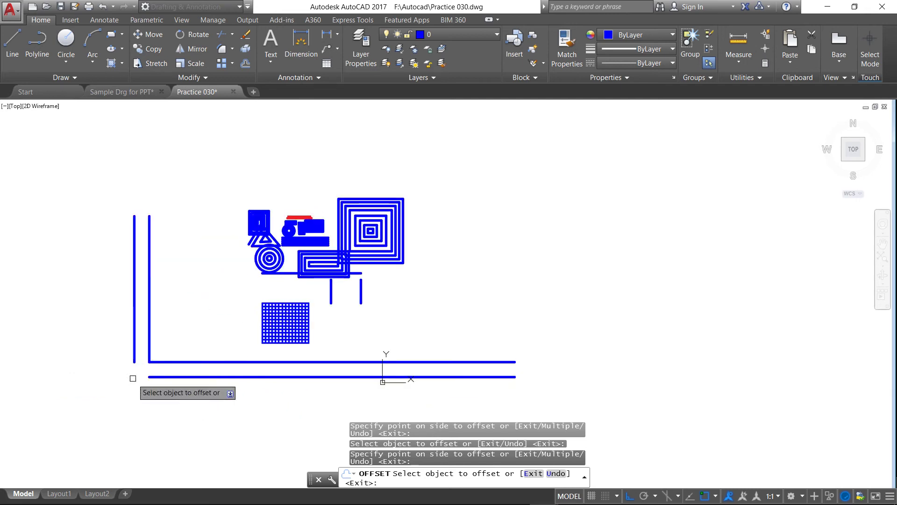
pyautogui.click(134, 339)
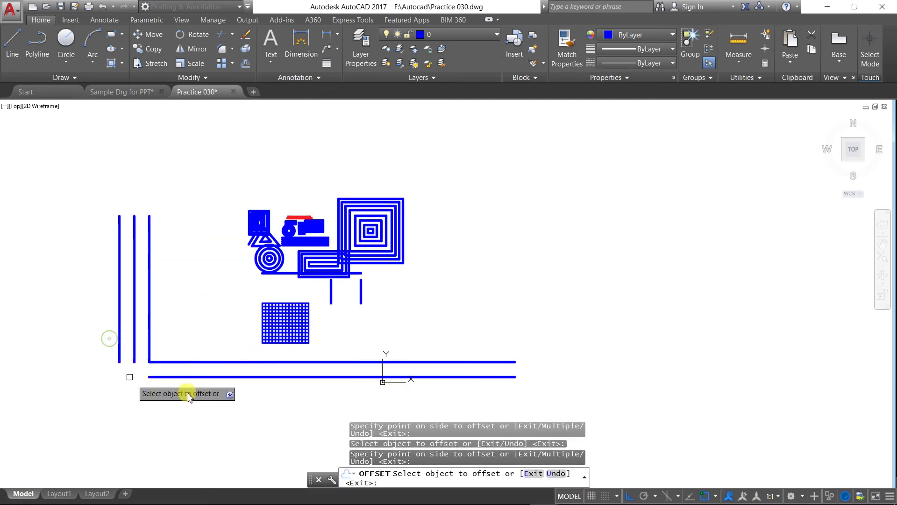
pyautogui.click(180, 377)
pyautogui.click(181, 403)
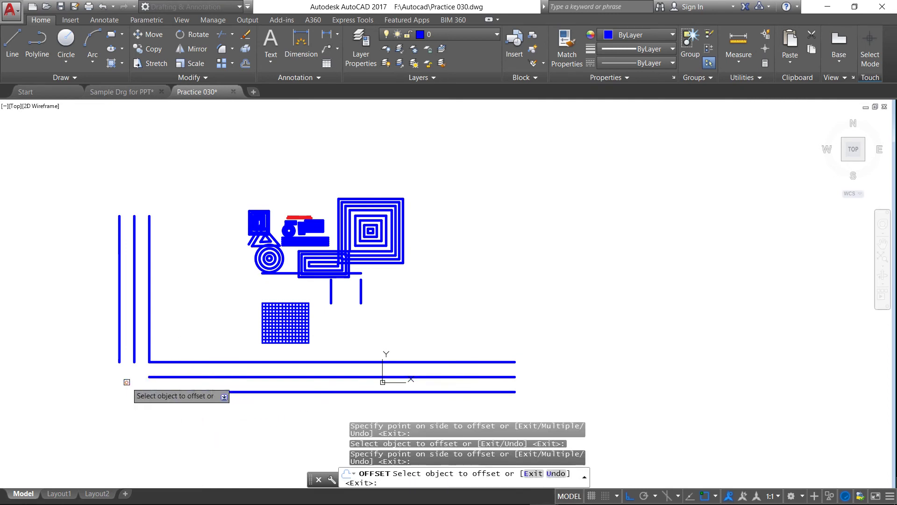
pyautogui.press('Return')
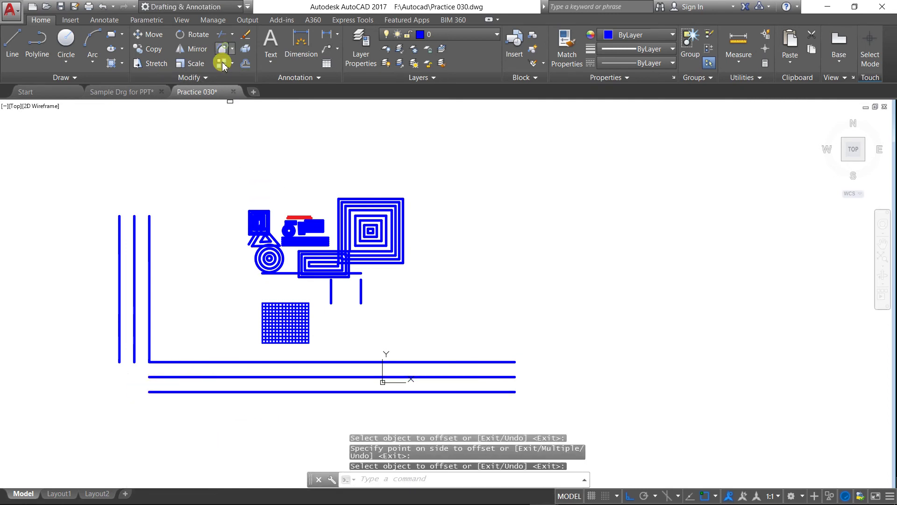
# - Fillet the outer and middle offset line pairs into sharp square corners
pyautogui.click(159, 392)
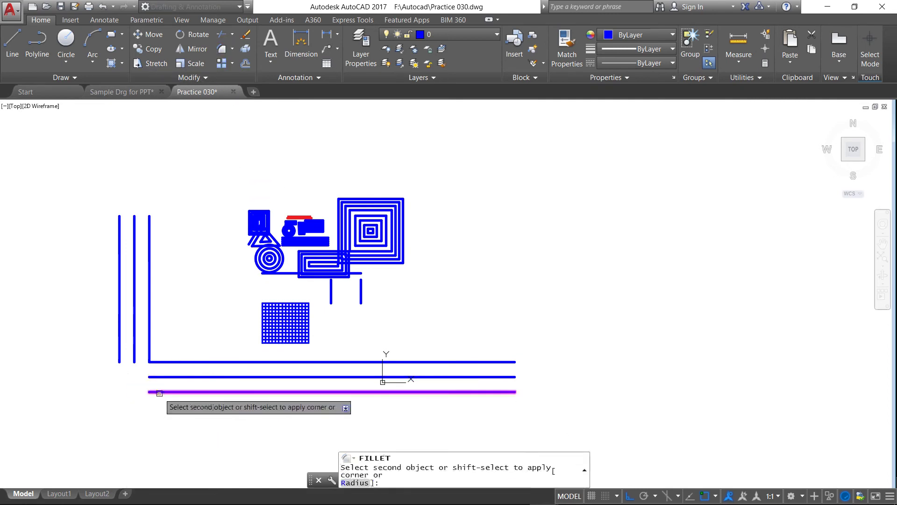
pyautogui.click(118, 341)
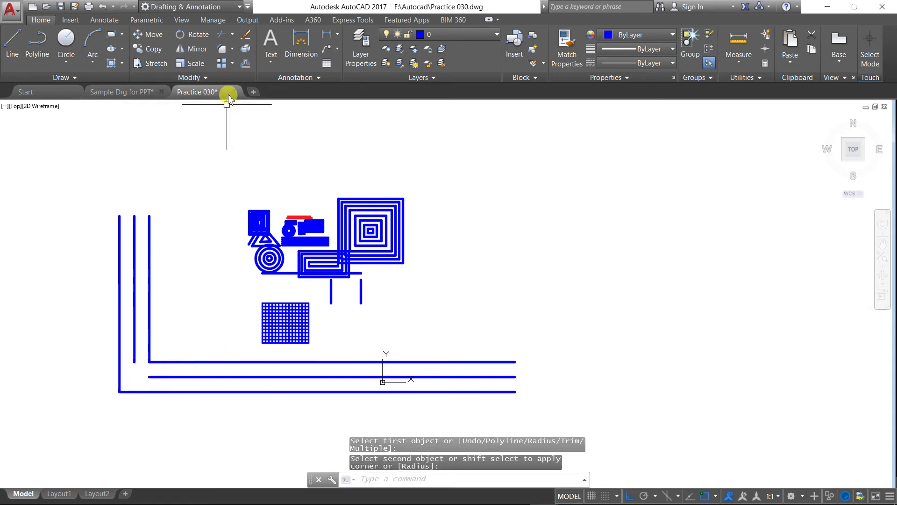
pyautogui.click(225, 50)
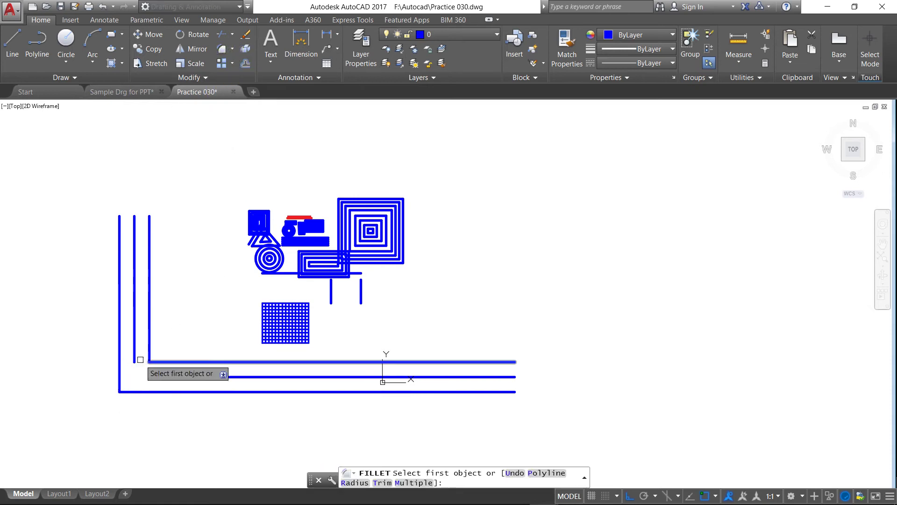
pyautogui.click(149, 375)
pyautogui.press('Escape')
pyautogui.rightClick(180, 314)
pyautogui.click(192, 323)
pyautogui.rightClick(187, 299)
pyautogui.click(196, 307)
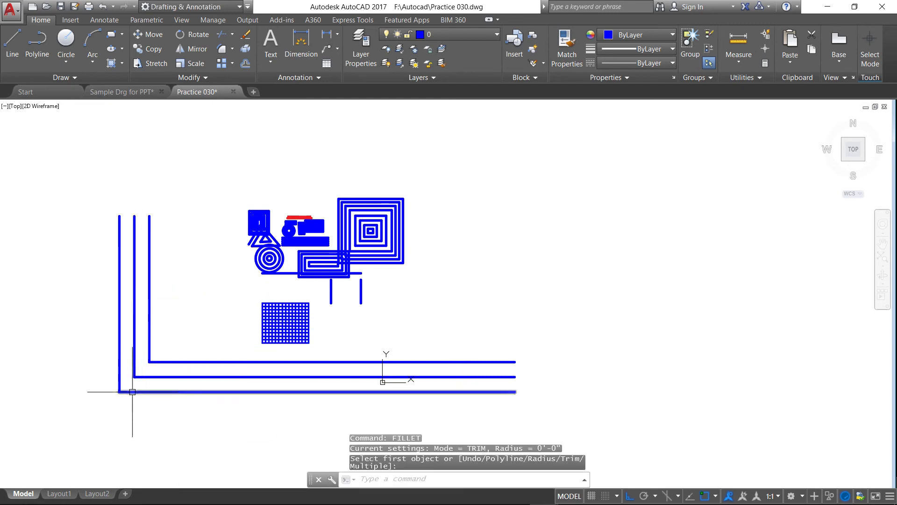
pyautogui.scroll(2, 132, 395)
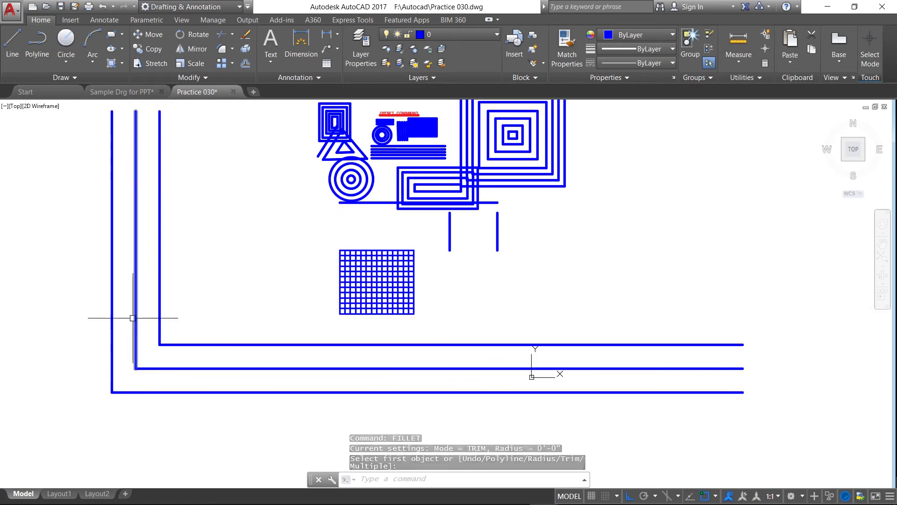
pyautogui.scroll(-2, 145, 353)
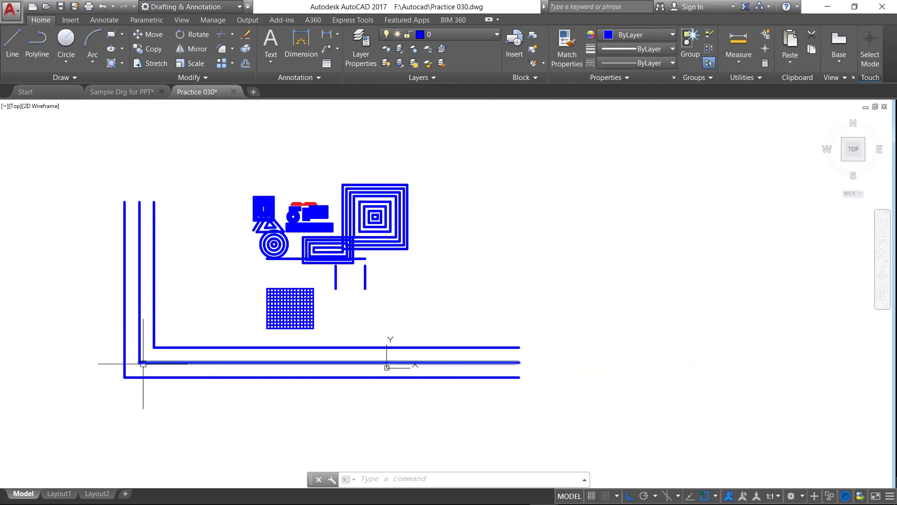
# - Load the ACAD_ISO07W100 dot linetype into the drawing
pyautogui.click(333, 369)
pyautogui.click(132, 350)
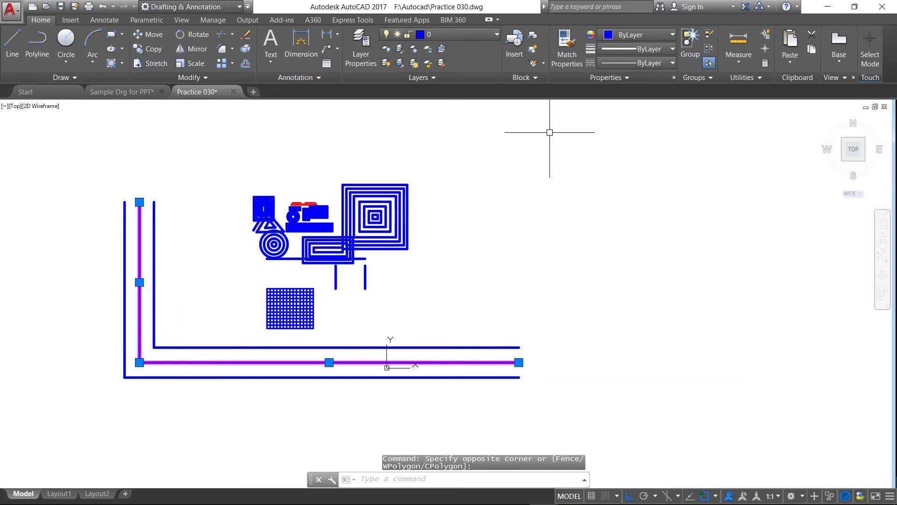
pyautogui.click(672, 64)
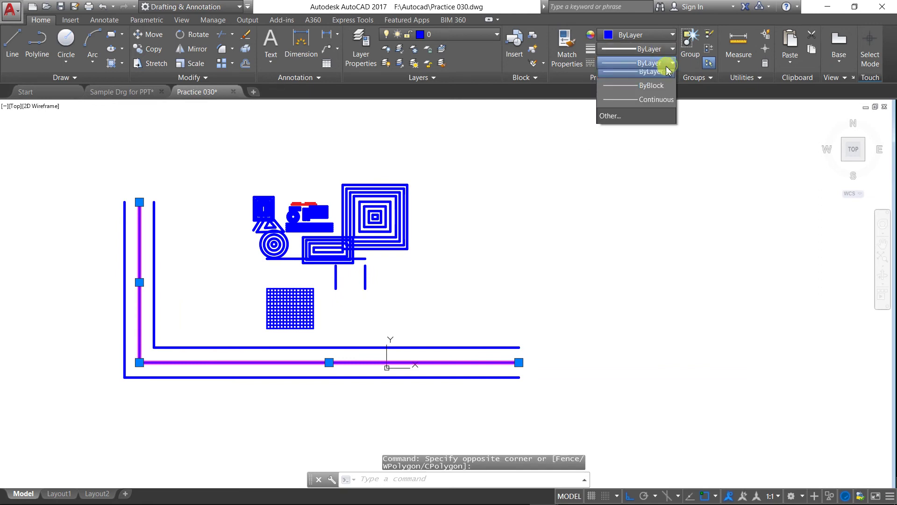
pyautogui.click(614, 120)
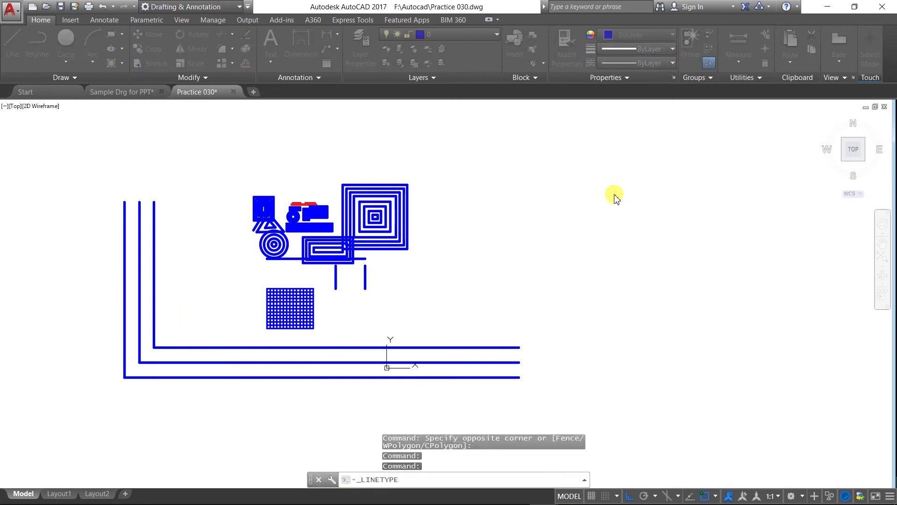
pyautogui.click(545, 161)
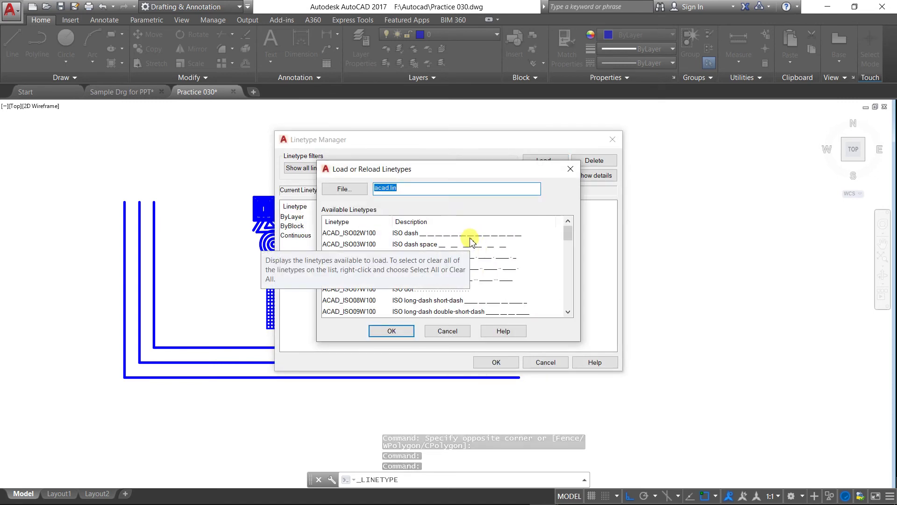
pyautogui.click(459, 290)
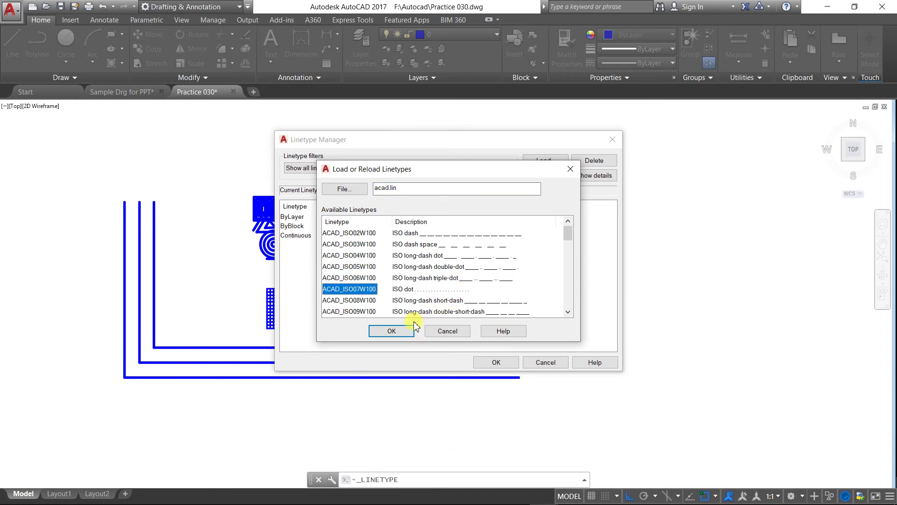
pyautogui.click(401, 331)
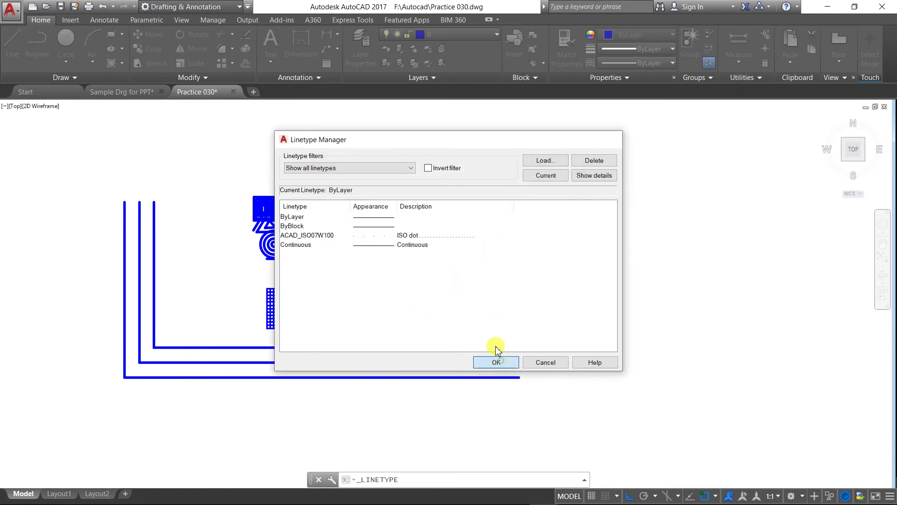
pyautogui.click(496, 350)
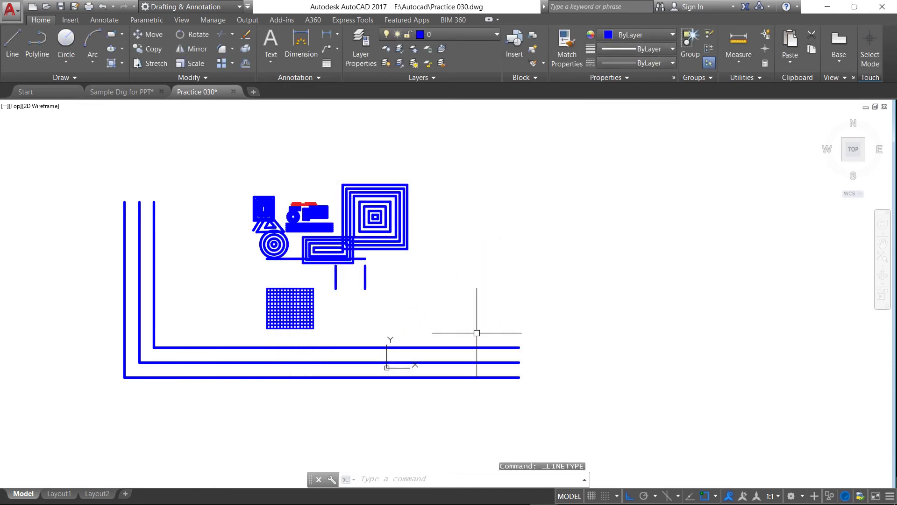
# - Apply the ACAD_ISO07W100 linetype to the middle horizontal line
pyautogui.click(470, 360)
pyautogui.click(472, 362)
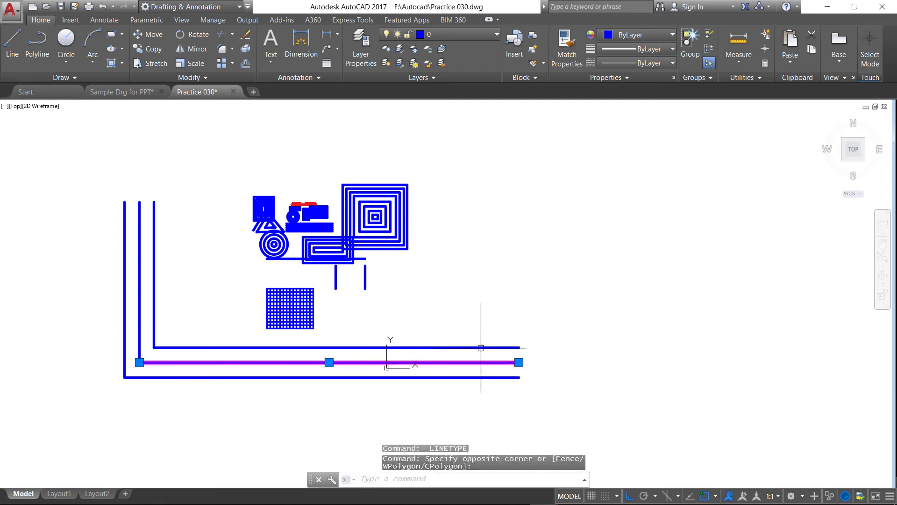
pyautogui.click(671, 63)
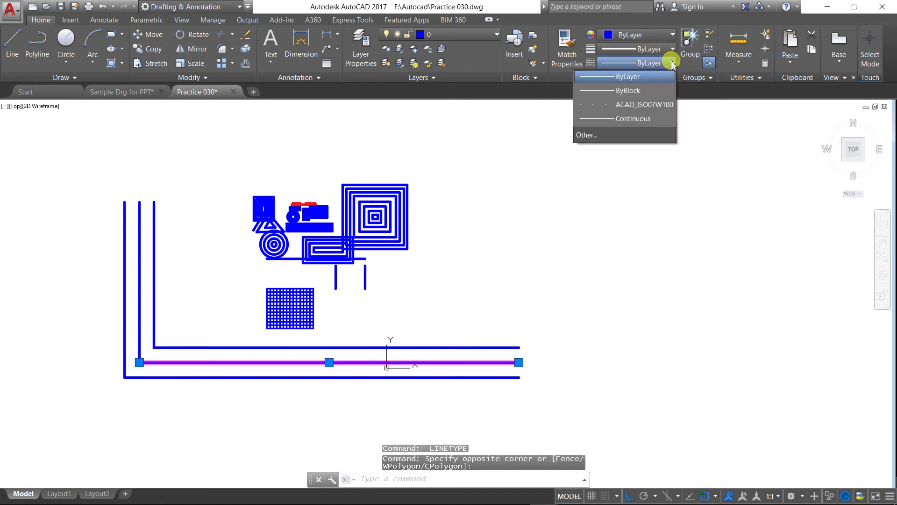
pyautogui.click(635, 104)
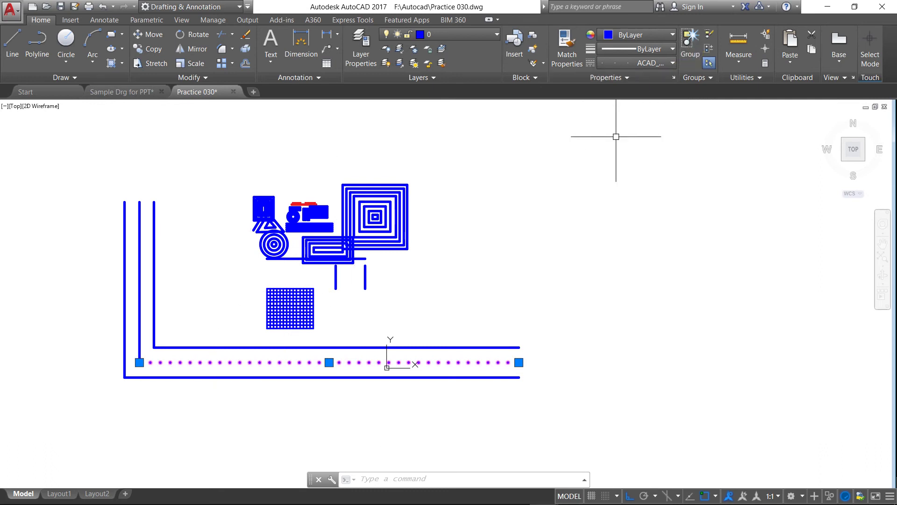
pyautogui.press('Escape')
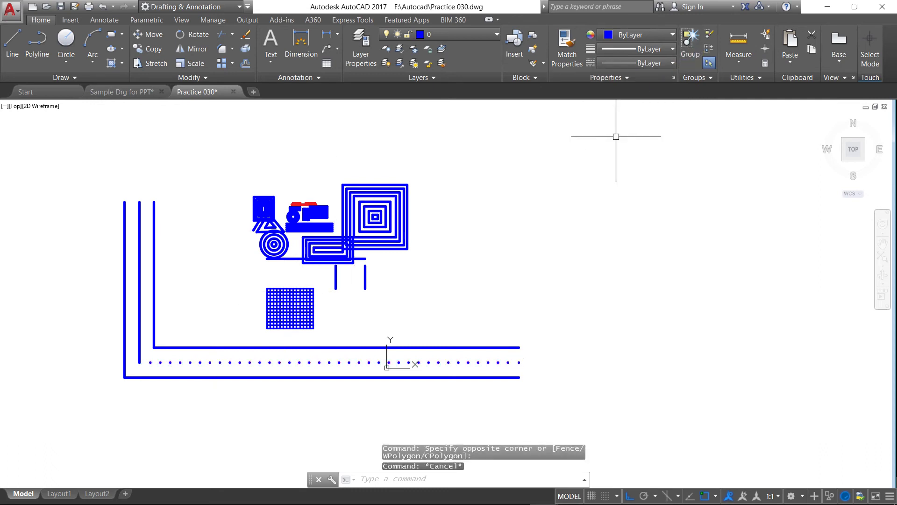
# - Match the middle vertical line's properties to the dotted horizontal line
pyautogui.click(567, 49)
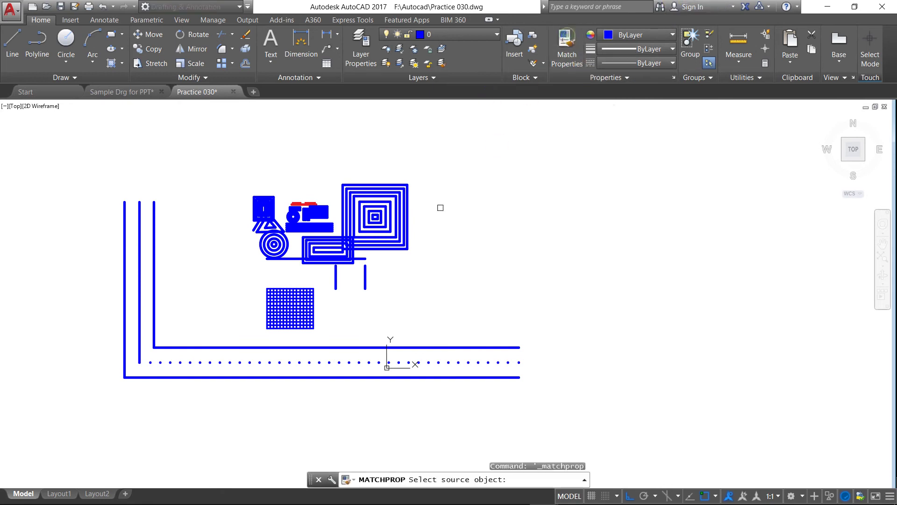
pyautogui.click(166, 361)
pyautogui.click(140, 348)
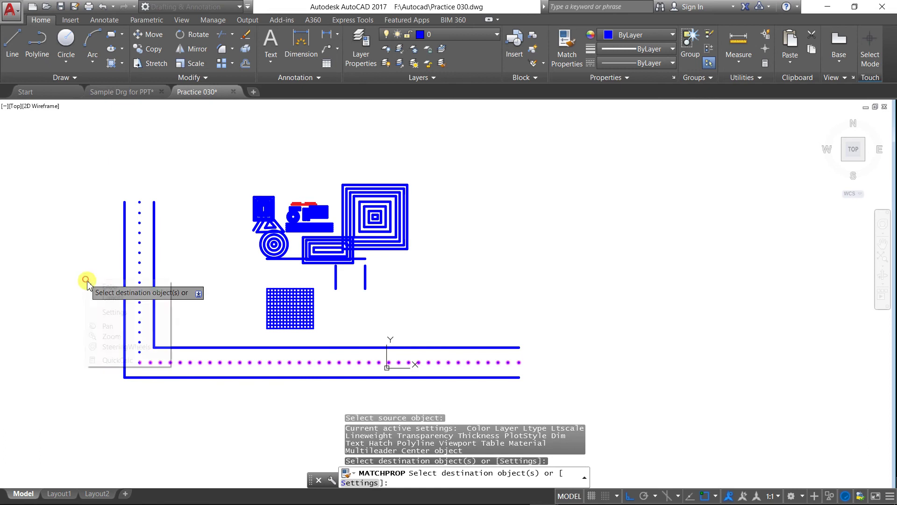
pyautogui.press('Return')
pyautogui.scroll(-4, 339, 268)
pyautogui.scroll(4, 274, 274)
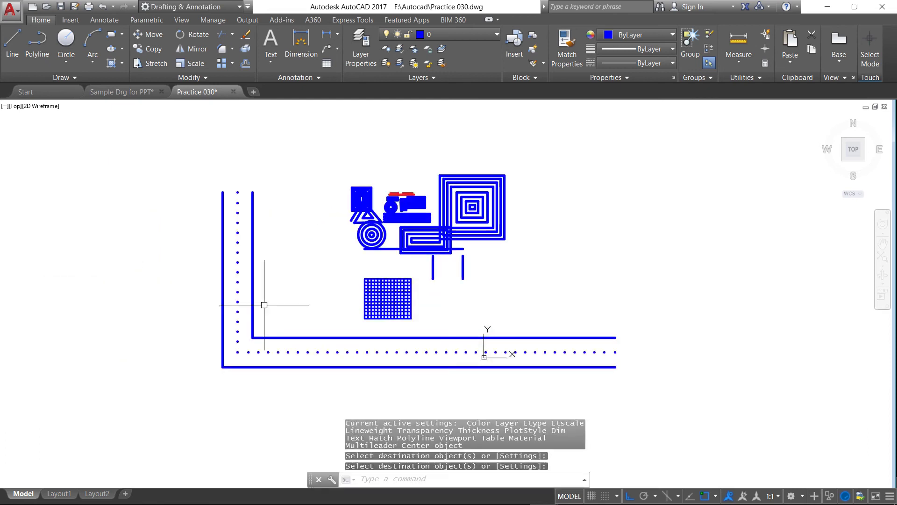
# - Give both dotted lines a 0.30 mm lineweight
pyautogui.click(236, 252)
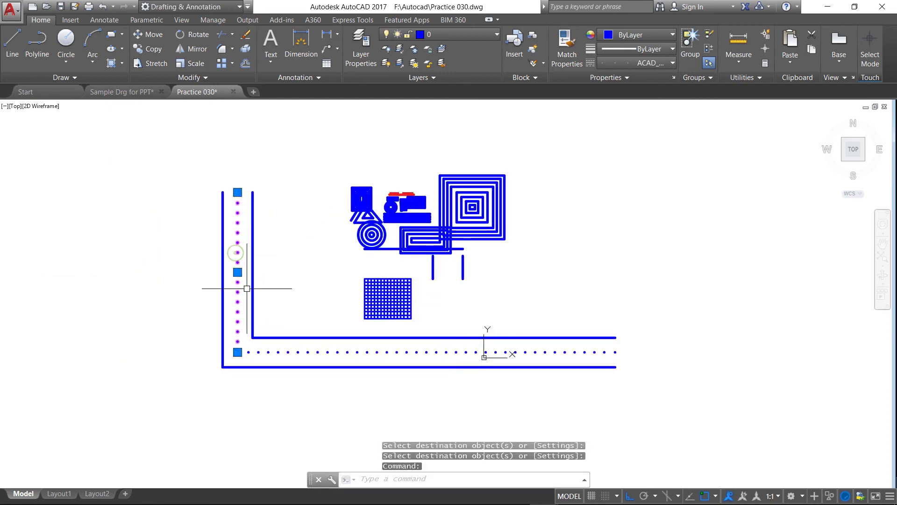
pyautogui.click(262, 348)
pyautogui.click(671, 49)
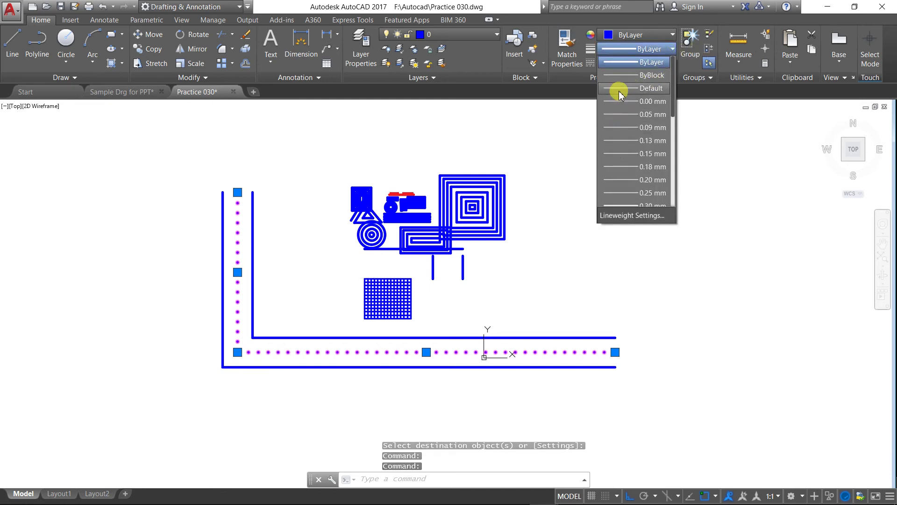
pyautogui.click(619, 89)
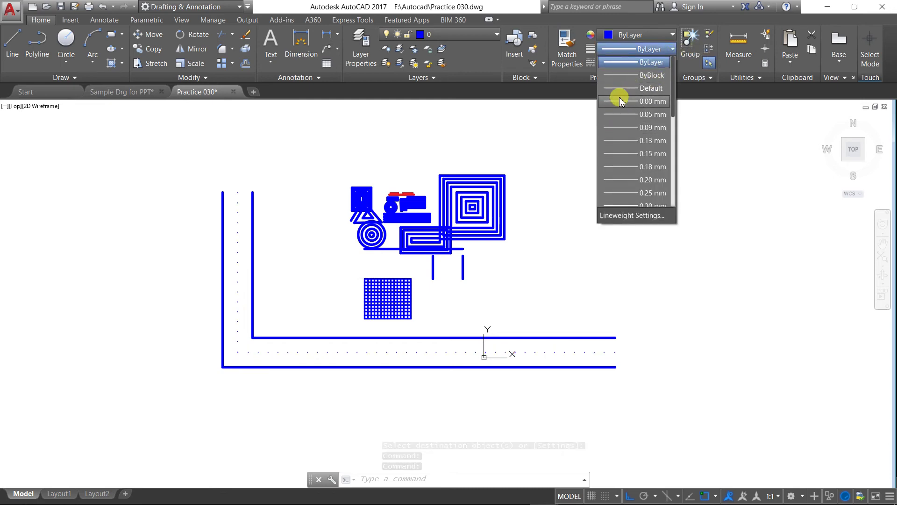
pyautogui.scroll(-1, 619, 194)
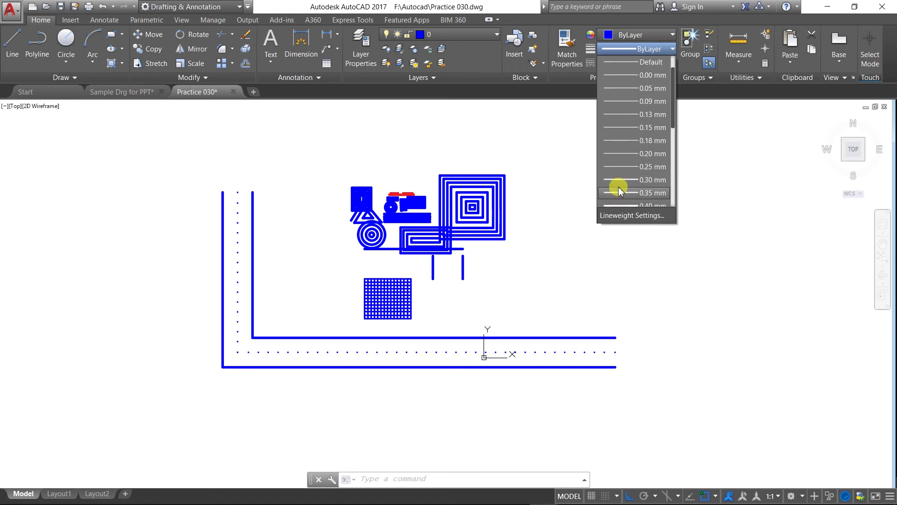
pyautogui.click(619, 180)
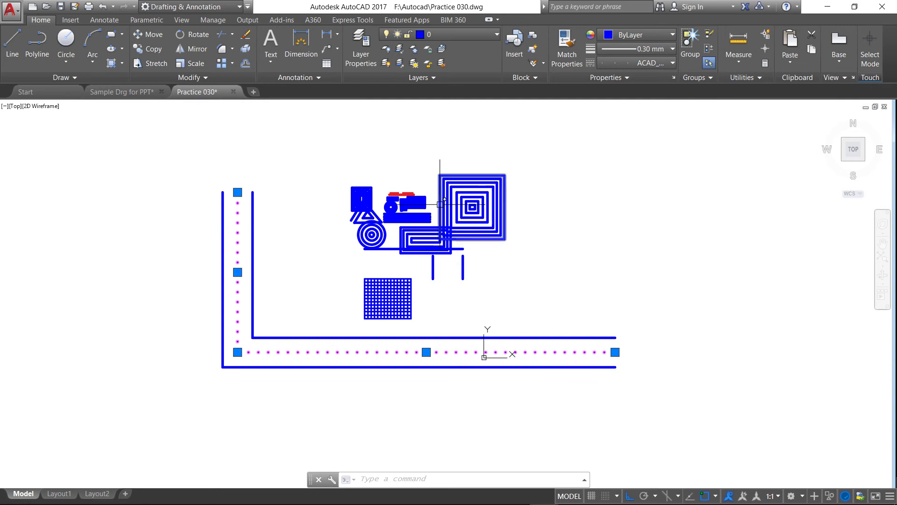
pyautogui.press('Escape')
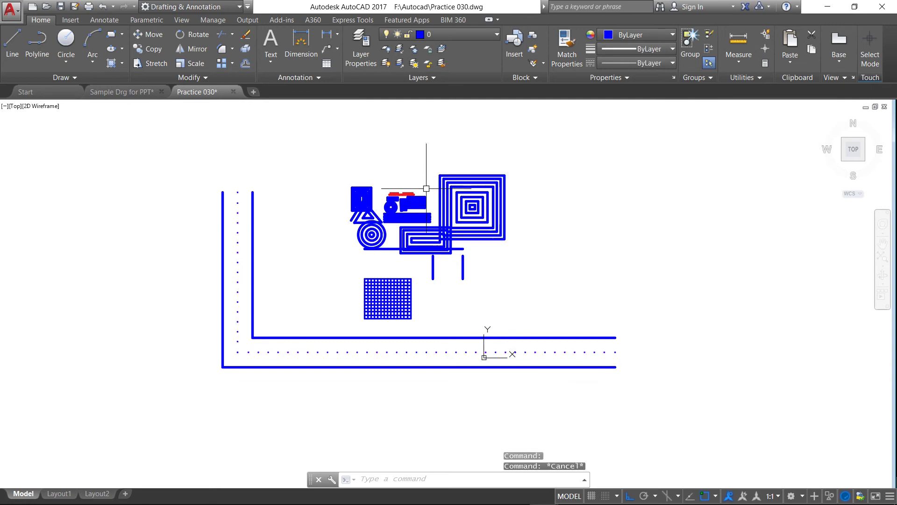
# - Draw a long horizontal line above the existing drawing
pyautogui.scroll(-2, 421, 193)
pyautogui.scroll(2, 371, 201)
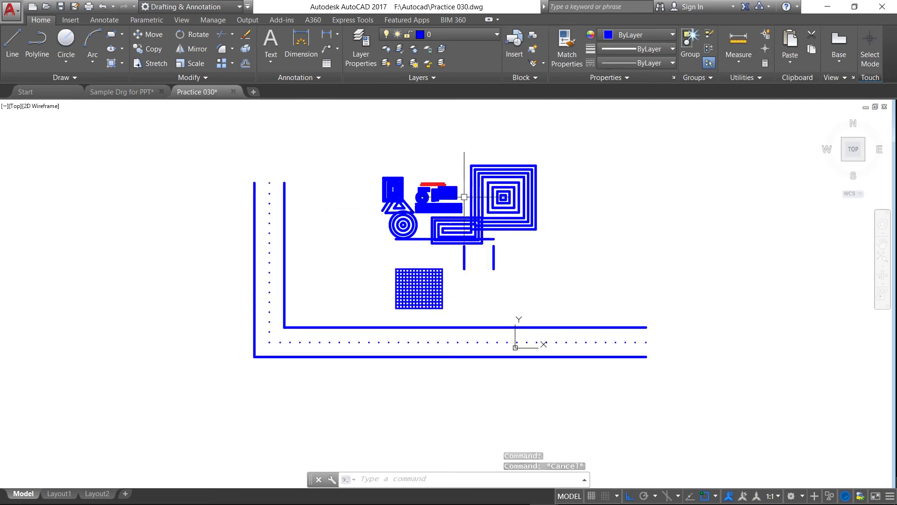
pyautogui.scroll(2, 450, 185)
pyautogui.scroll(2, 417, 201)
pyautogui.scroll(-2, 325, 198)
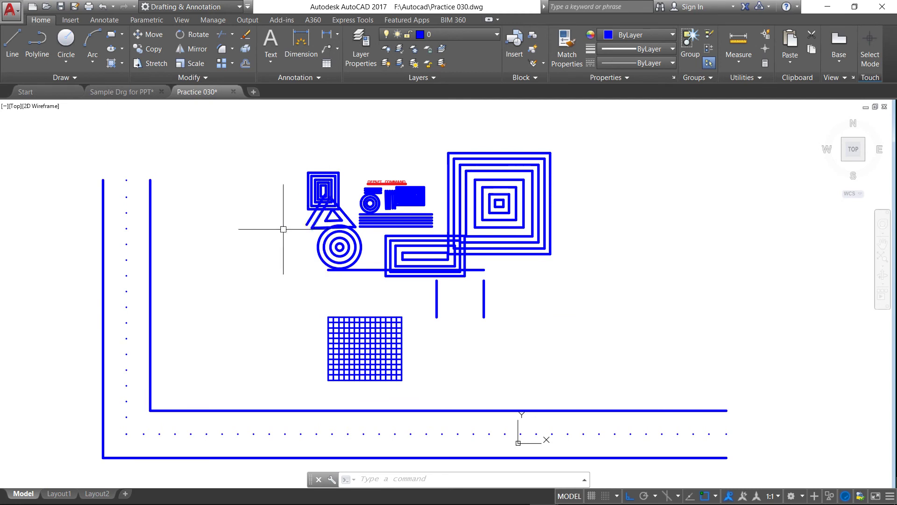
pyautogui.scroll(-2, 249, 224)
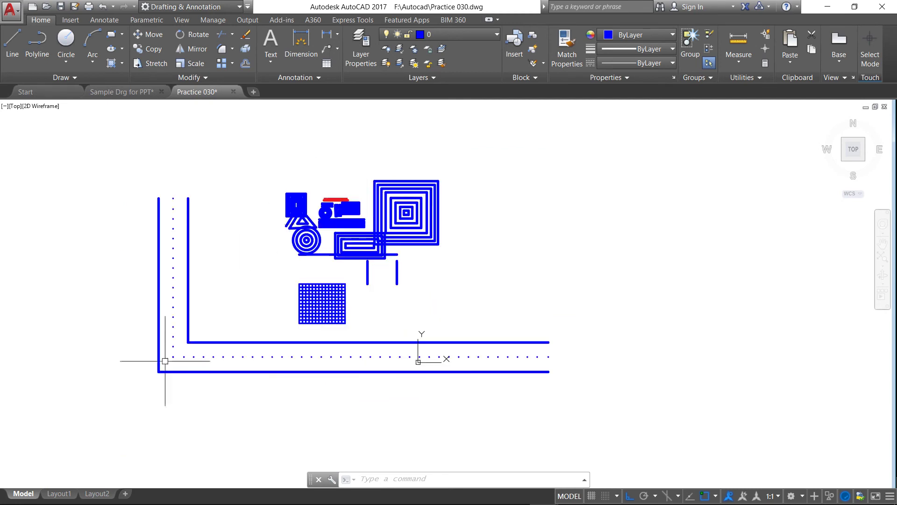
pyautogui.scroll(2, 169, 377)
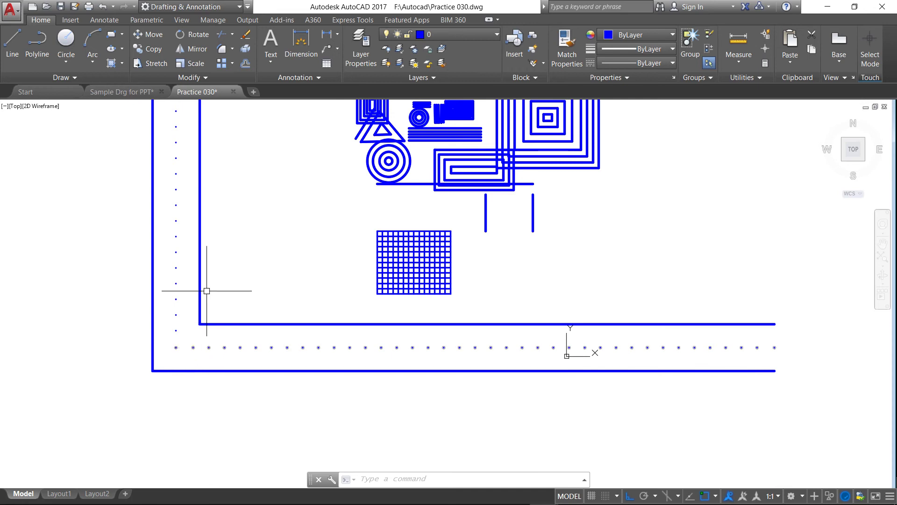
pyautogui.scroll(-2, 189, 317)
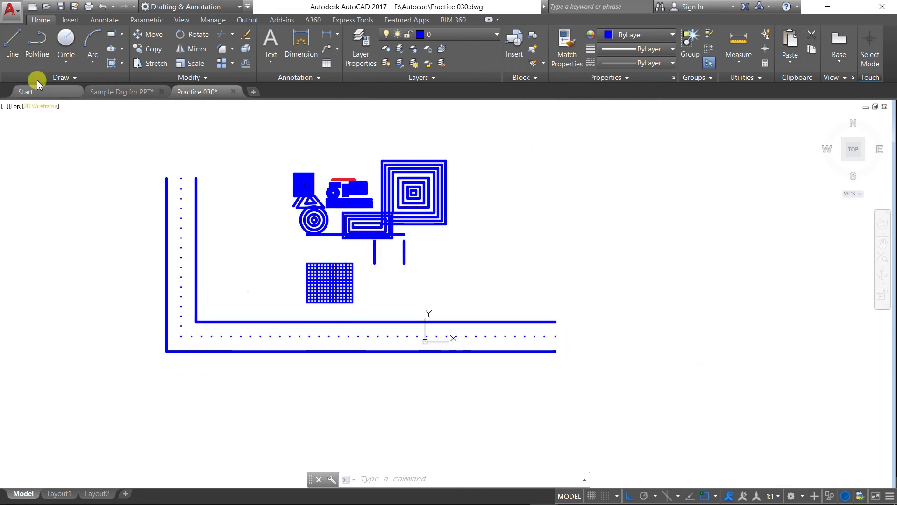
pyautogui.click(16, 51)
pyautogui.scroll(-2, 239, 328)
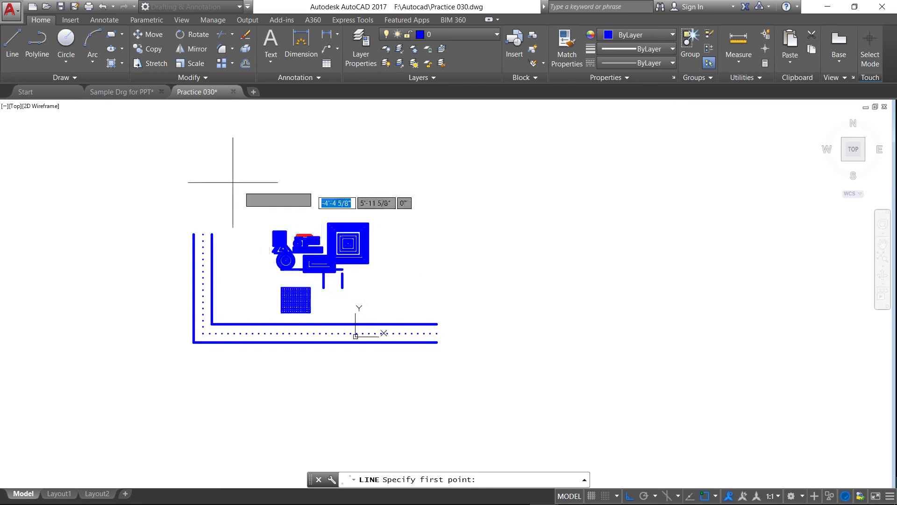
pyautogui.click(188, 174)
pyautogui.click(516, 174)
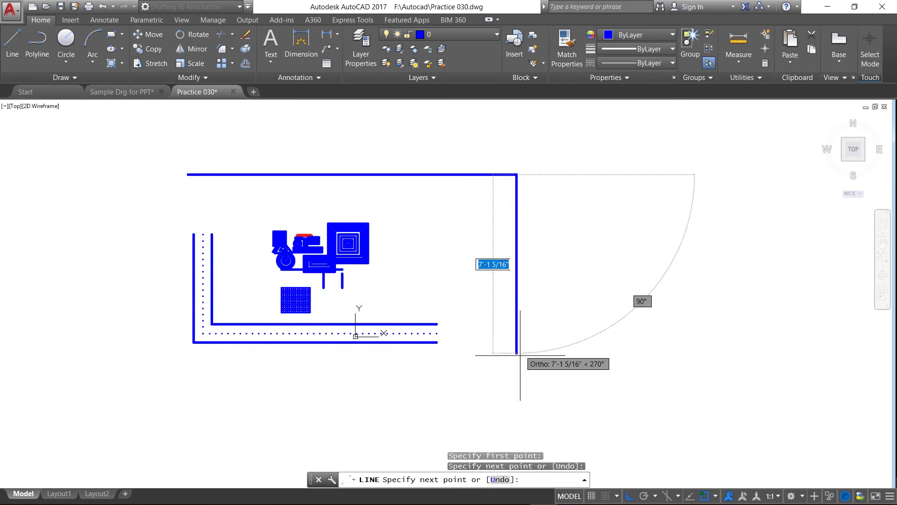
# - Continue the line with a vertical segment dropping down from its right end
pyautogui.click(521, 375)
pyautogui.rightClick(514, 369)
pyautogui.click(537, 374)
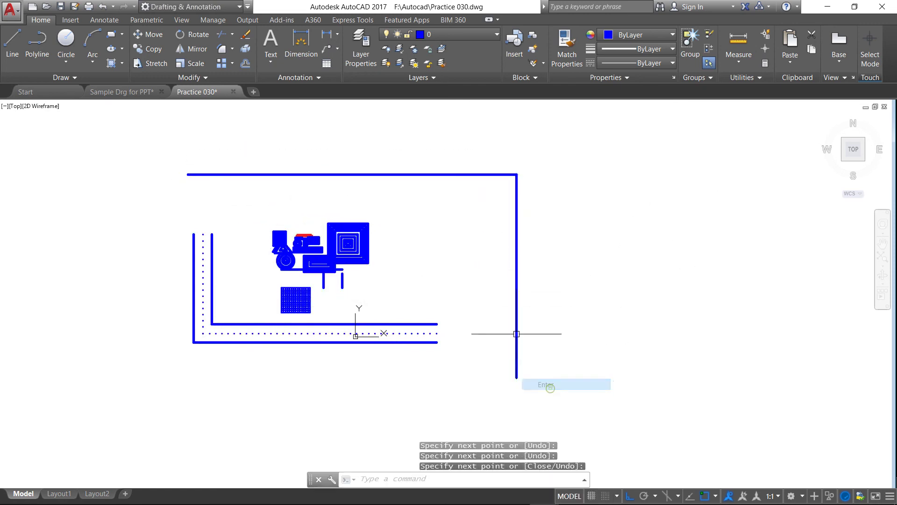
pyautogui.scroll(-2, 157, 257)
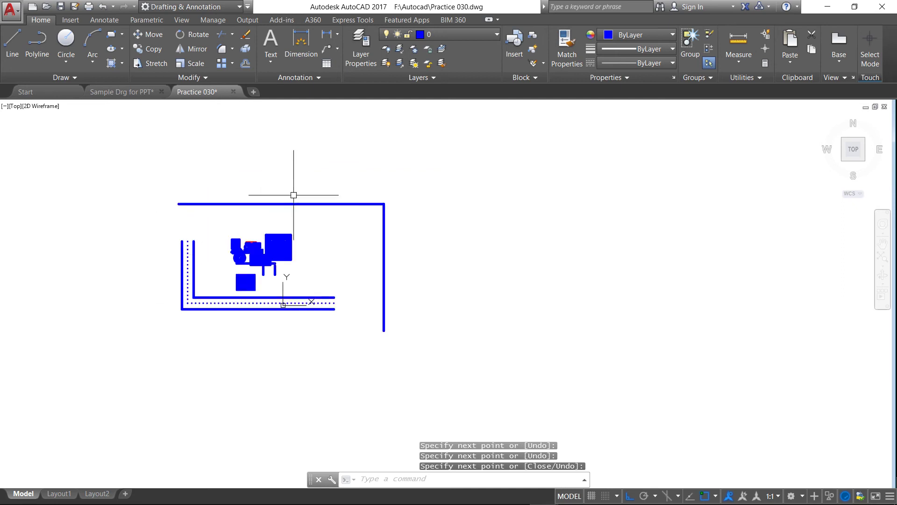
pyautogui.scroll(2, 293, 194)
pyautogui.click(245, 65)
pyautogui.write("10'")
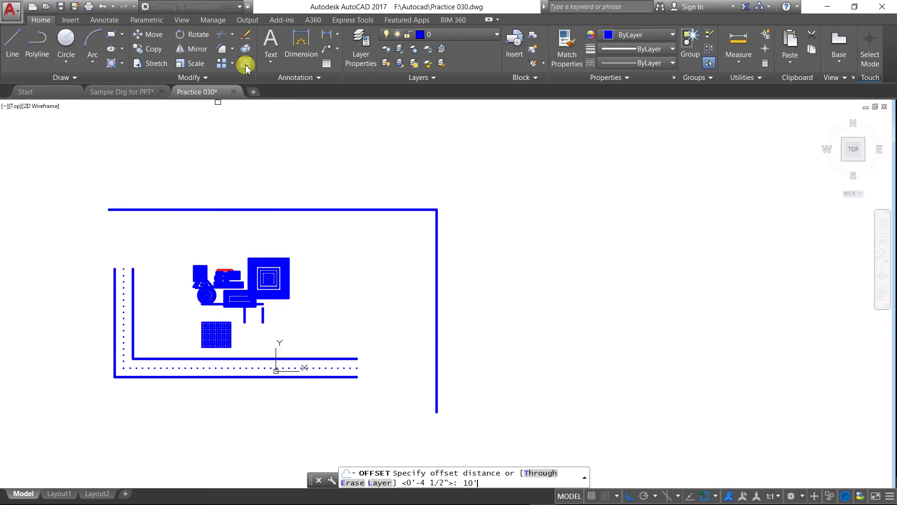
# - Offset the right upright rightward and the top line downward, both by 10'
pyautogui.press('Return')
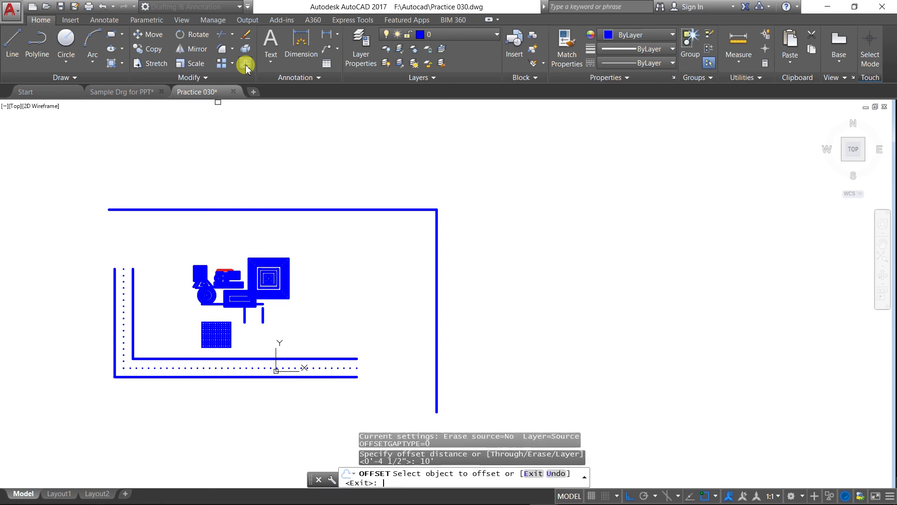
pyautogui.scroll(-2, 131, 133)
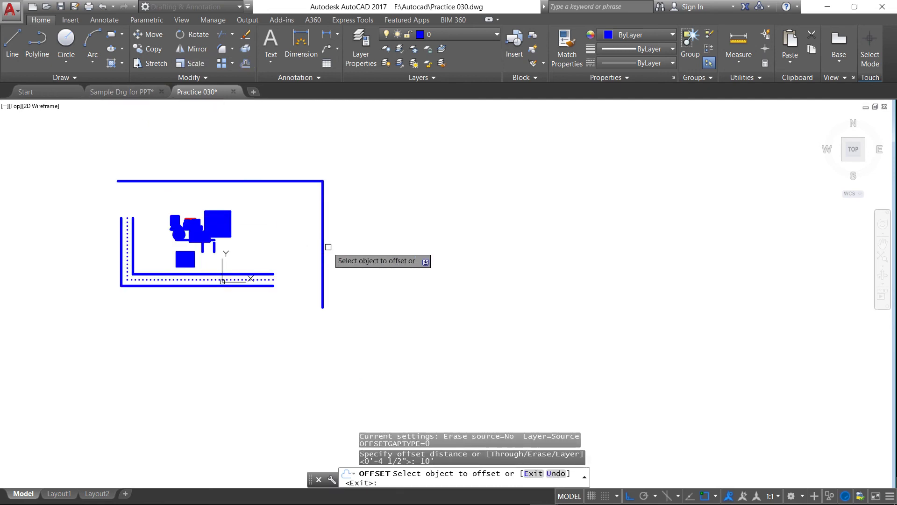
pyautogui.click(323, 247)
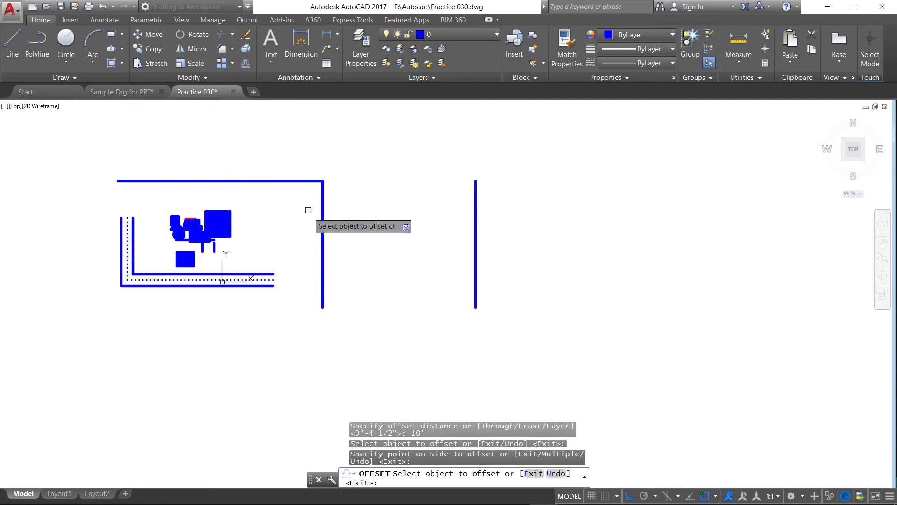
pyautogui.click(294, 181)
pyautogui.click(291, 312)
pyautogui.press('Return')
pyautogui.scroll(-3, 208, 196)
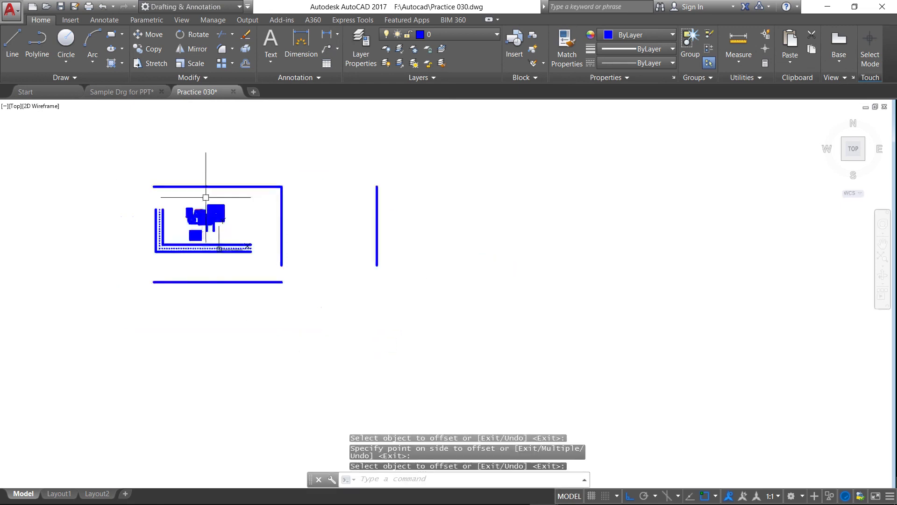
pyautogui.scroll(2, 215, 199)
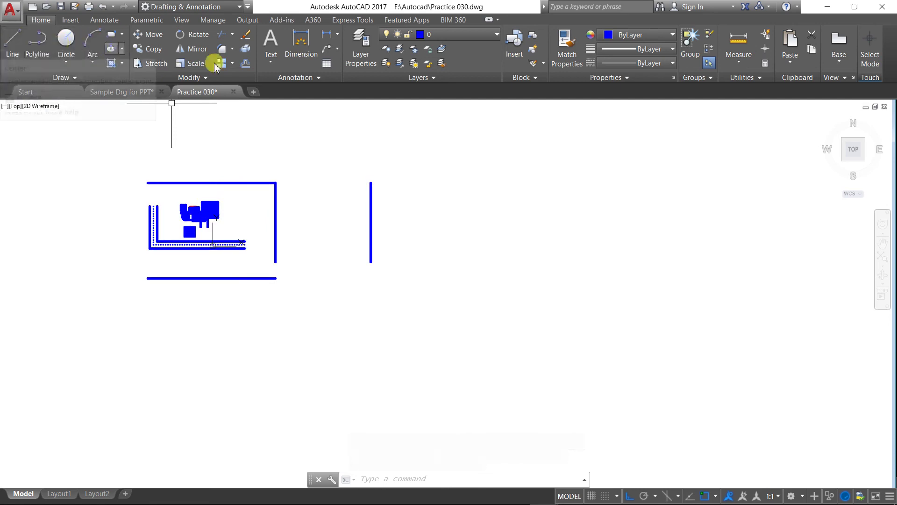
# - Draw a horizontal line rightward from the lone vertical line's bottom end
pyautogui.click(16, 42)
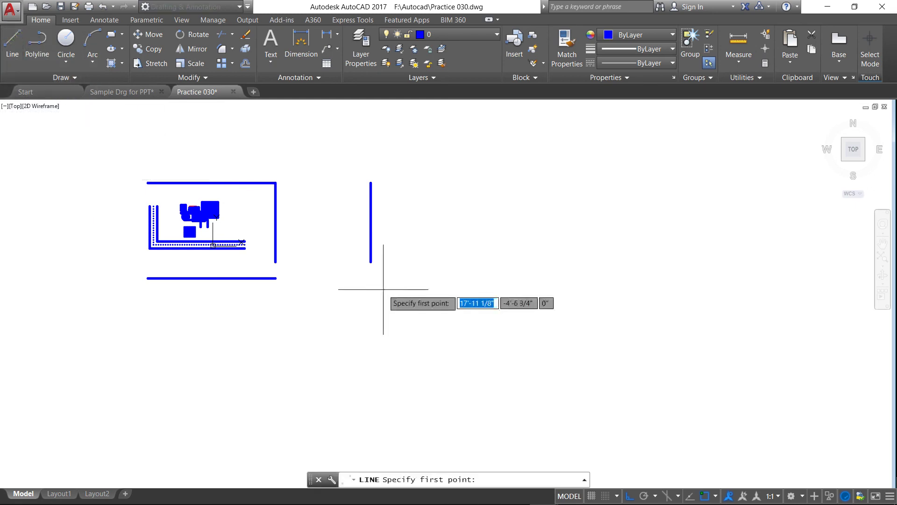
pyautogui.click(370, 262)
pyautogui.click(585, 262)
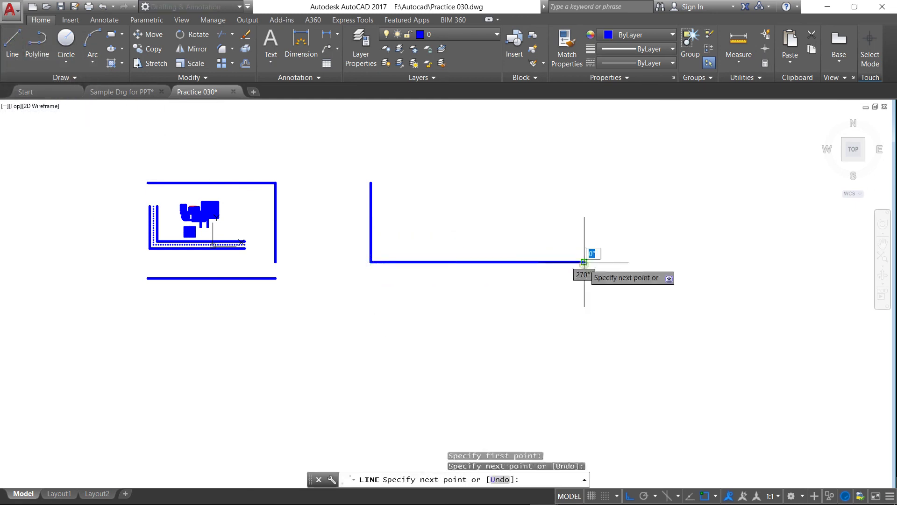
pyautogui.press('Return')
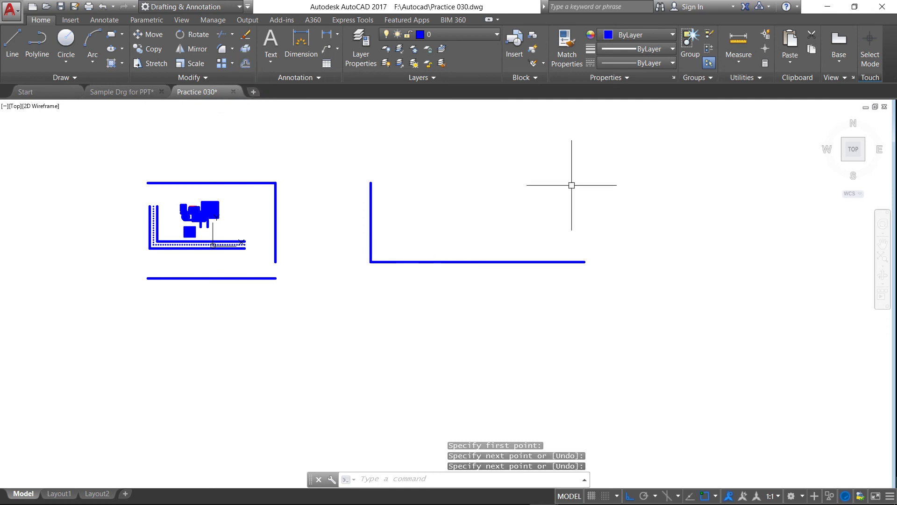
# - Offset the new horizontal line 10' upward
pyautogui.click(251, 68)
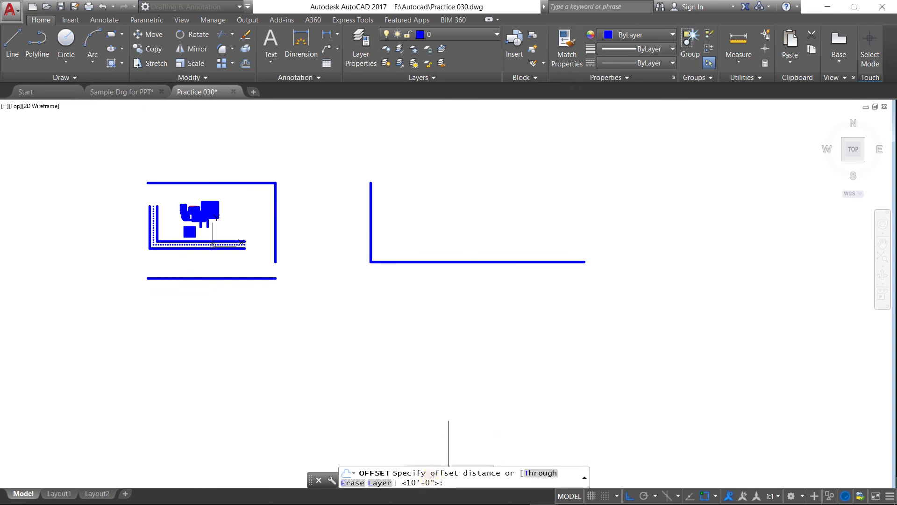
pyautogui.press('Return')
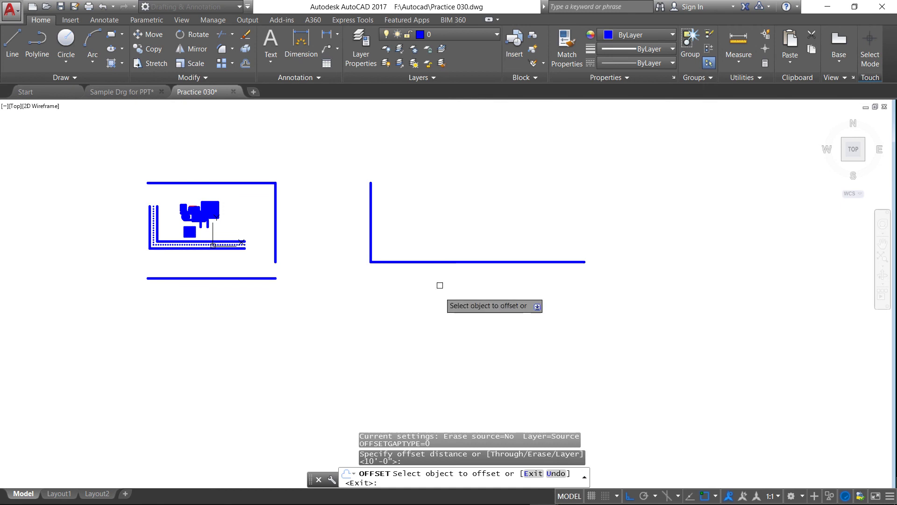
pyautogui.click(443, 262)
pyautogui.click(446, 215)
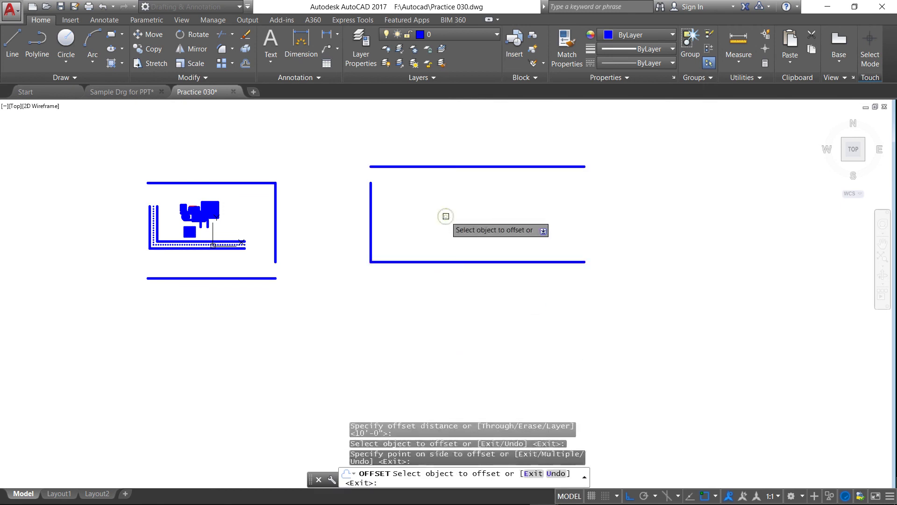
pyautogui.rightClick(426, 223)
pyautogui.click(451, 229)
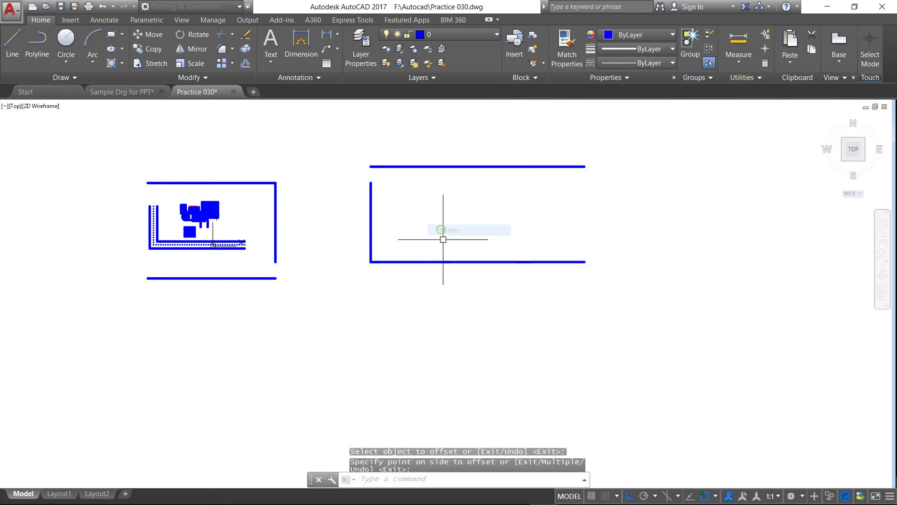
pyautogui.click(244, 63)
pyautogui.write("12'")
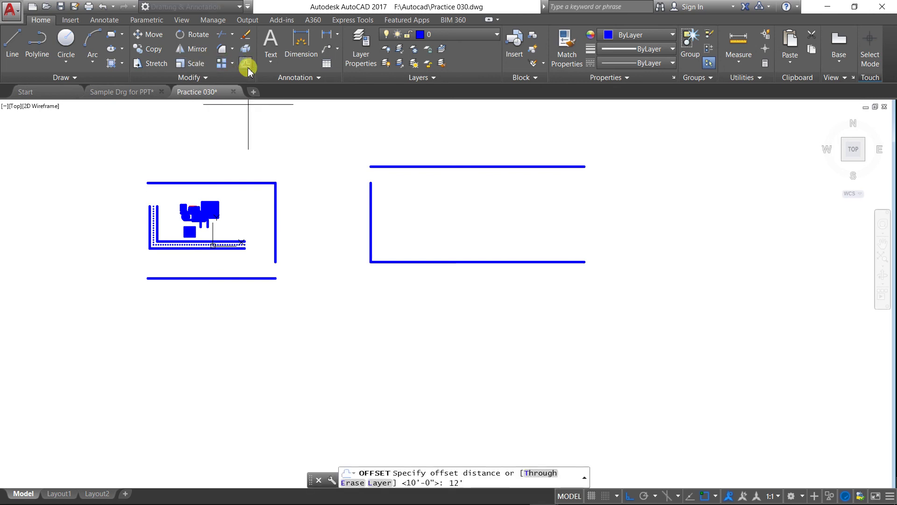
pyautogui.press('Return')
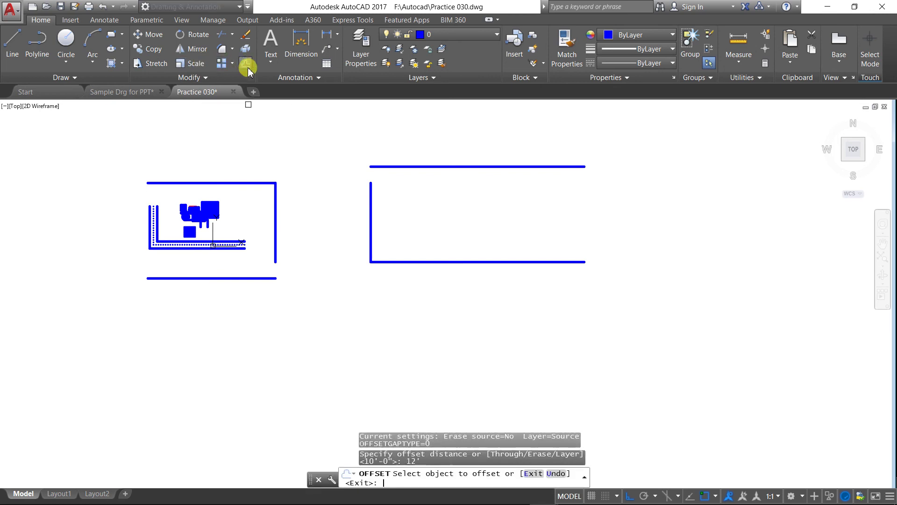
# - Offset the left vertical line 12' to the right
pyautogui.click(370, 210)
pyautogui.click(476, 209)
pyautogui.press('Return')
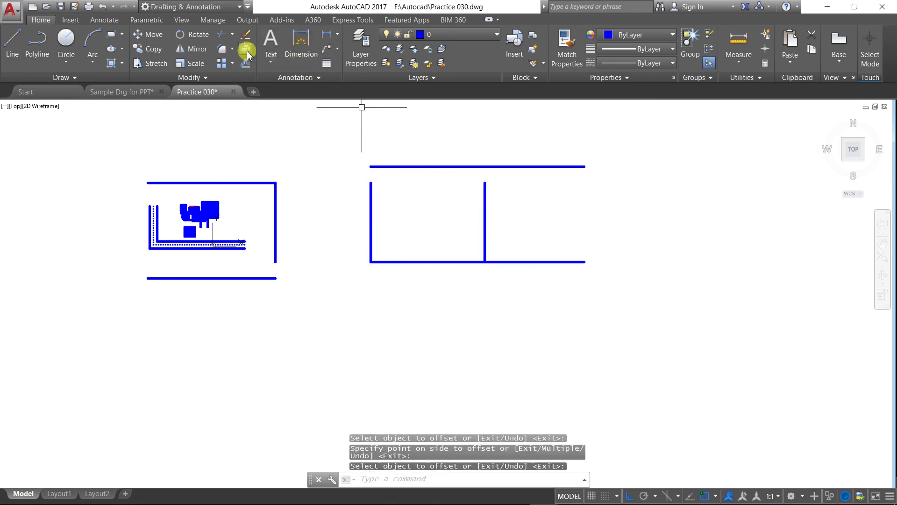
# - Fillet the top-left, top-right and bottom-right corners at radius 0 into a closed rectangle
pyautogui.click(222, 50)
pyautogui.click(395, 167)
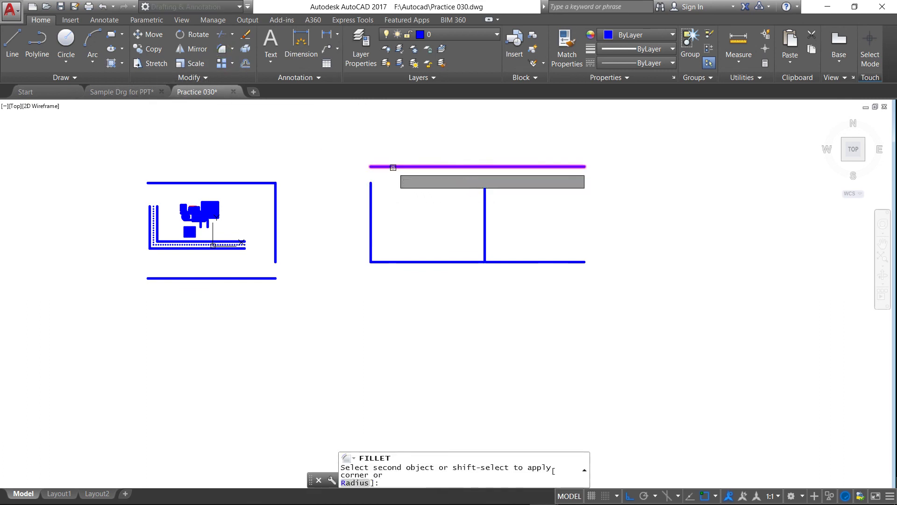
pyautogui.click(373, 201)
pyautogui.click(223, 49)
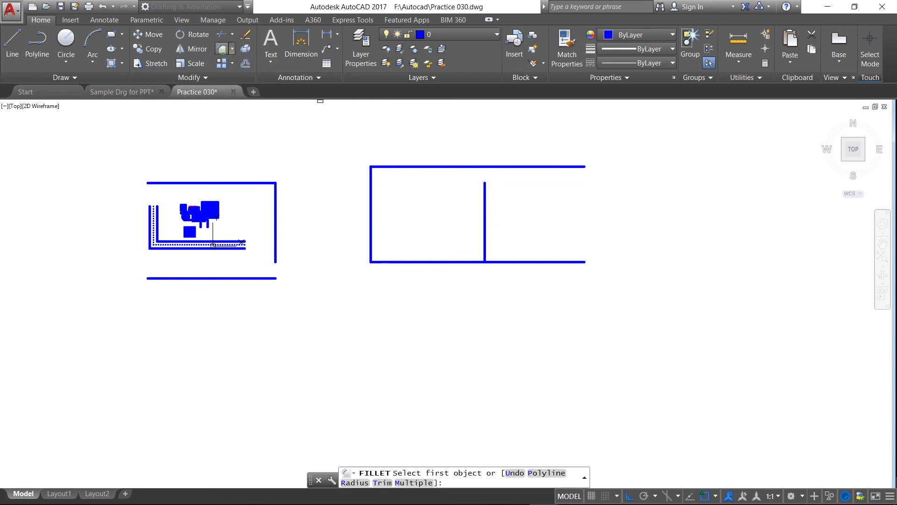
pyautogui.click(437, 166)
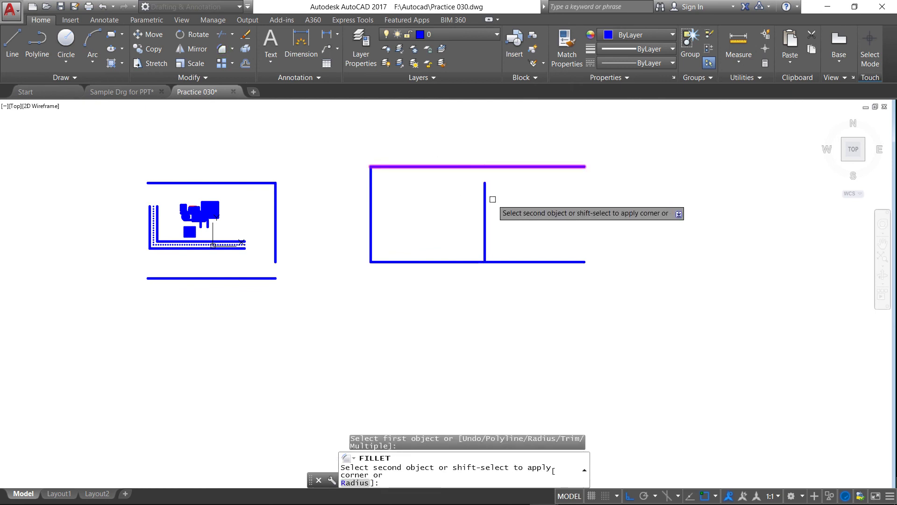
pyautogui.click(485, 196)
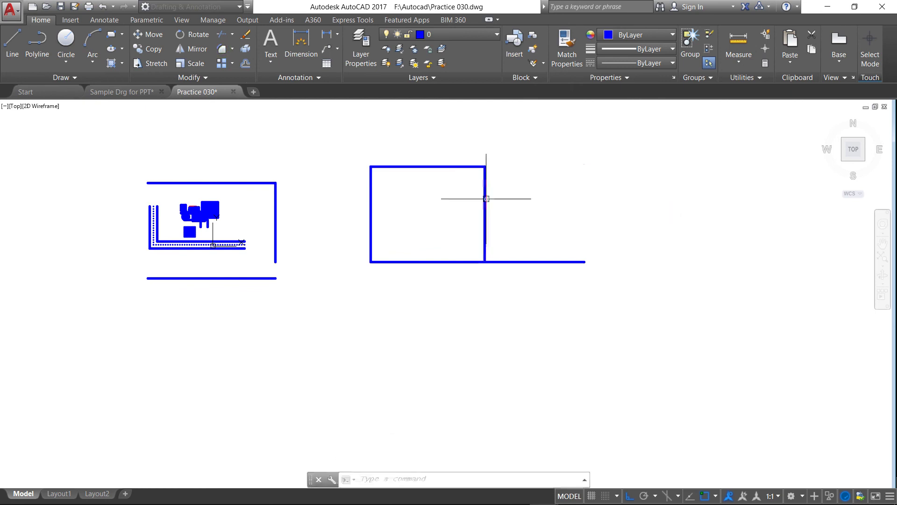
pyautogui.click(220, 49)
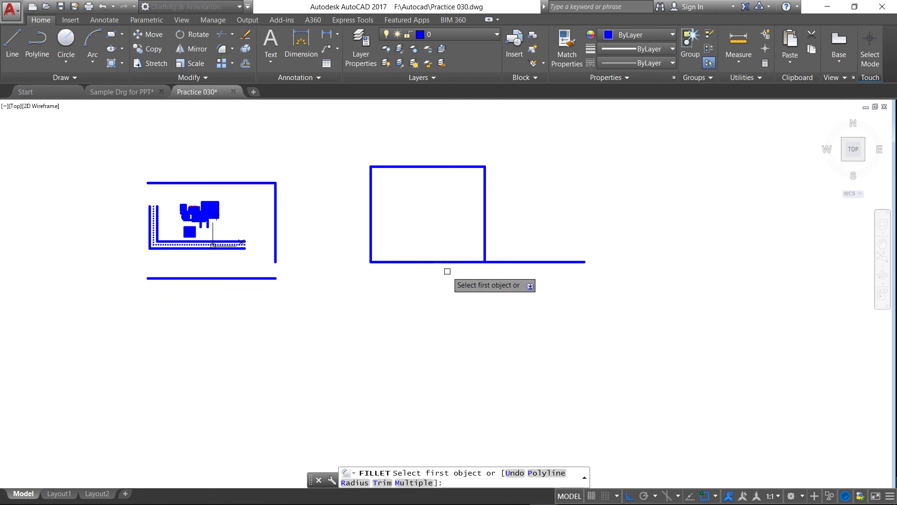
pyautogui.click(445, 262)
pyautogui.click(484, 248)
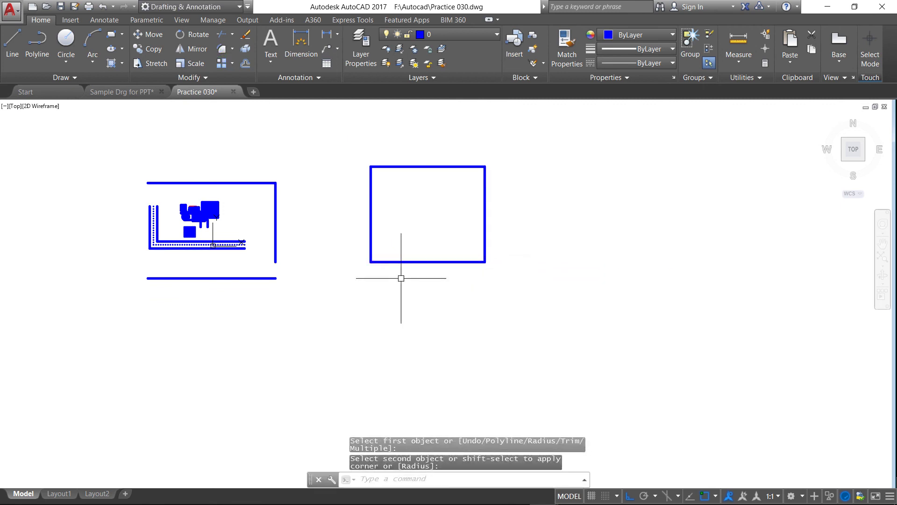
# - Offset the rectangle's top, left, bottom and right edges 9 units outward
pyautogui.scroll(2, 420, 182)
pyautogui.click(245, 65)
pyautogui.write('9')
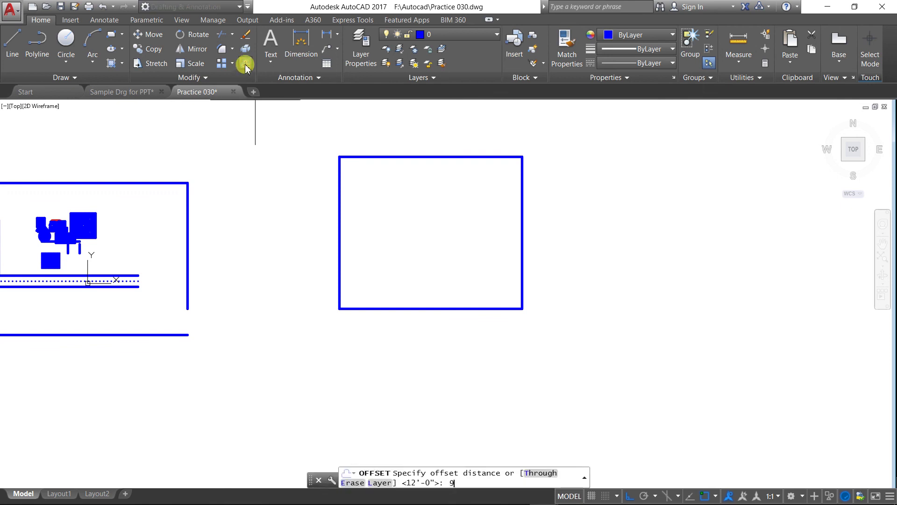
pyautogui.press('Return')
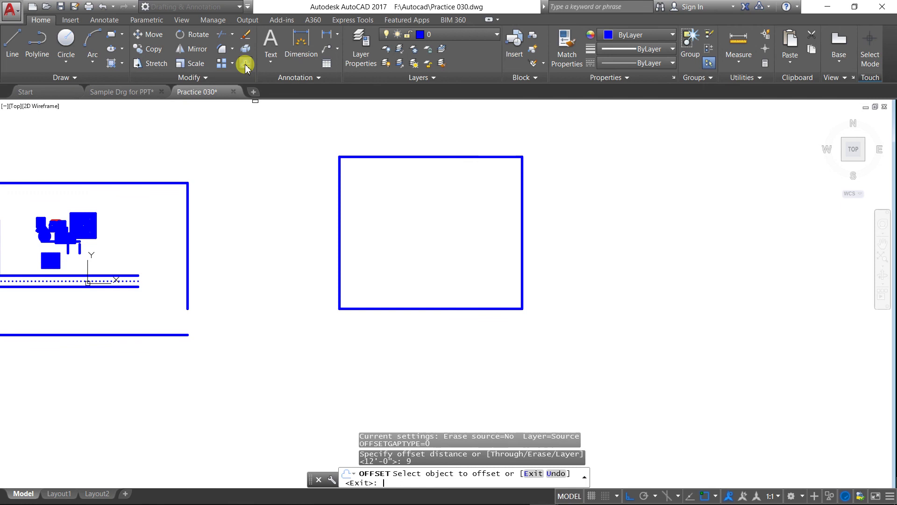
pyautogui.click(386, 158)
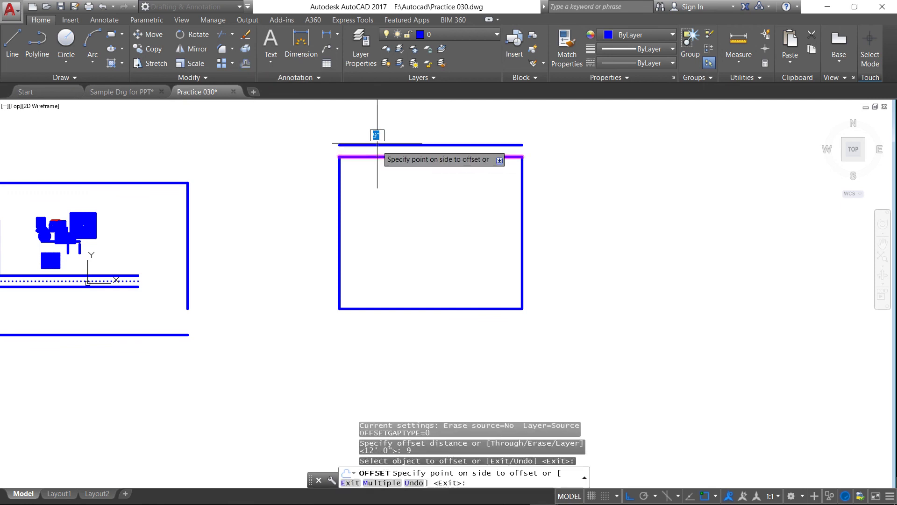
pyautogui.click(377, 136)
pyautogui.click(339, 184)
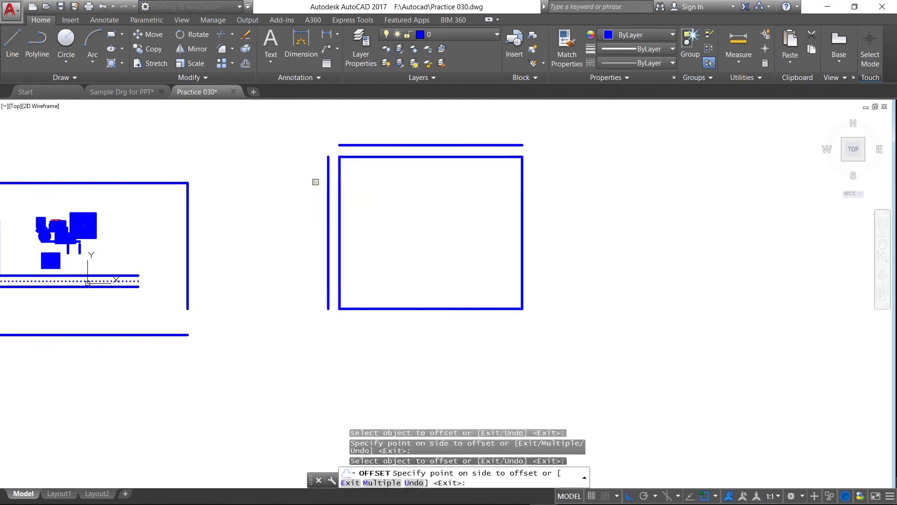
pyautogui.click(392, 309)
pyautogui.click(407, 335)
pyautogui.click(521, 257)
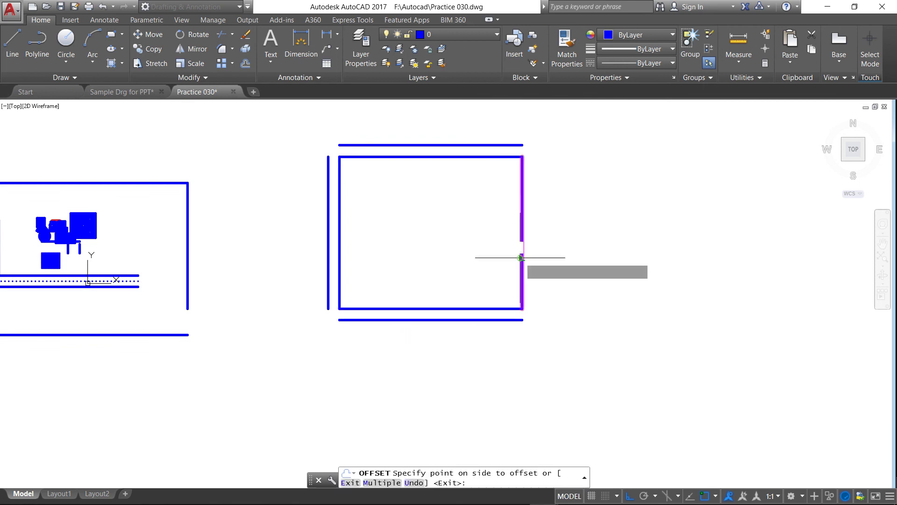
pyautogui.rightClick(487, 242)
pyautogui.click(493, 245)
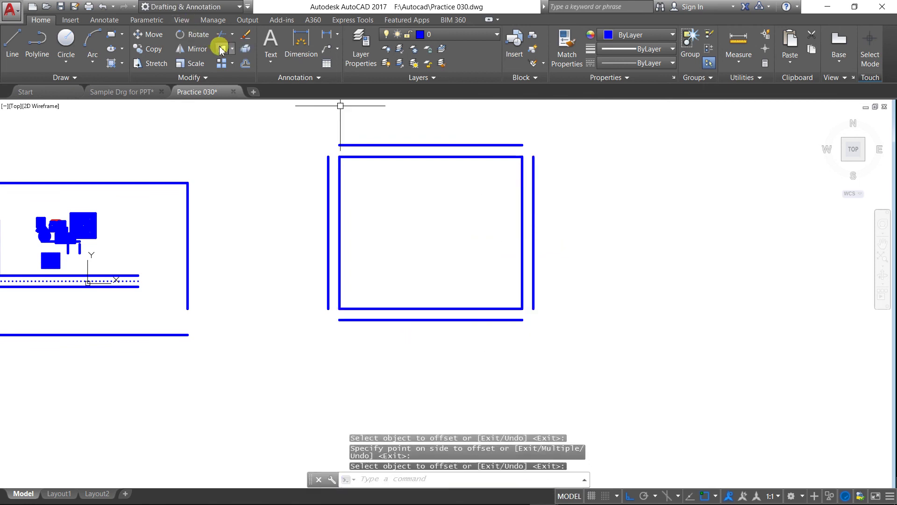
# - Fillet the top and left outer lines into a sharp corner
pyautogui.click(221, 49)
pyautogui.click(342, 145)
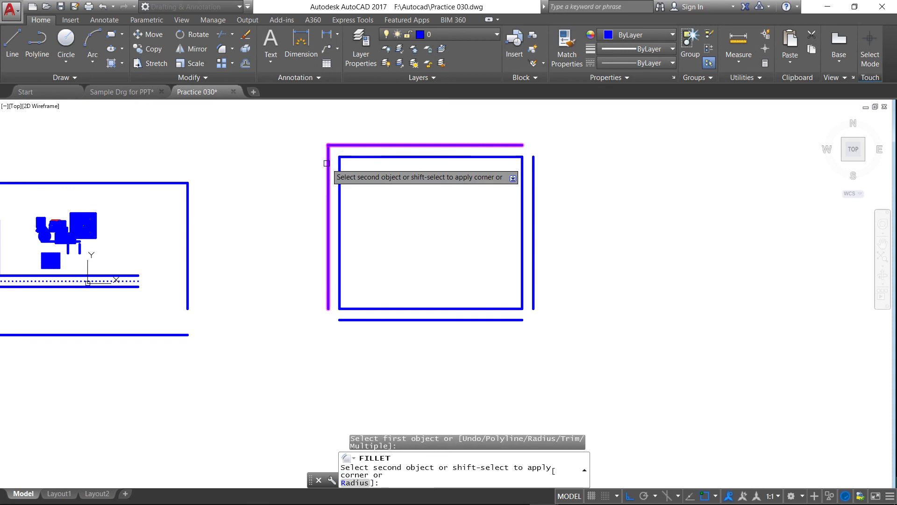
pyautogui.click(327, 163)
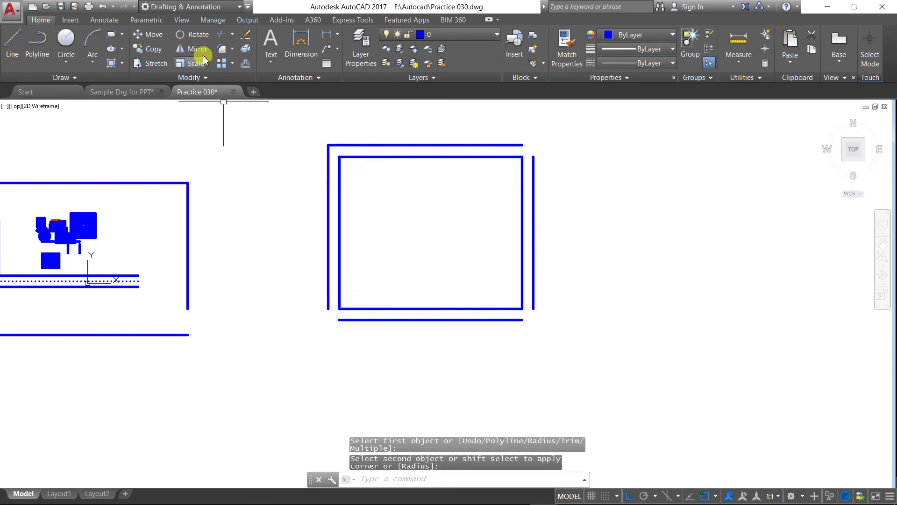
# - Fillet the left/bottom, top/right and bottom/right outer line pairs to close the outer wall
pyautogui.click(245, 63)
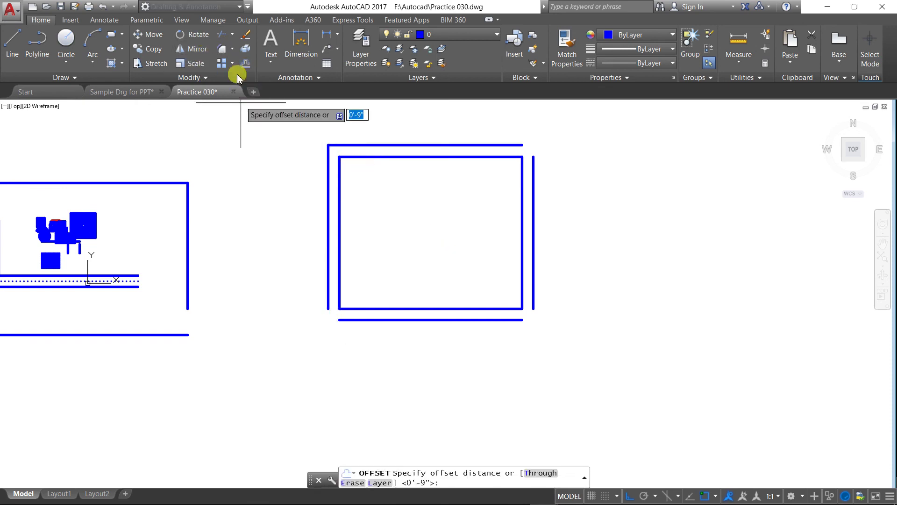
pyautogui.click(223, 49)
pyautogui.click(328, 304)
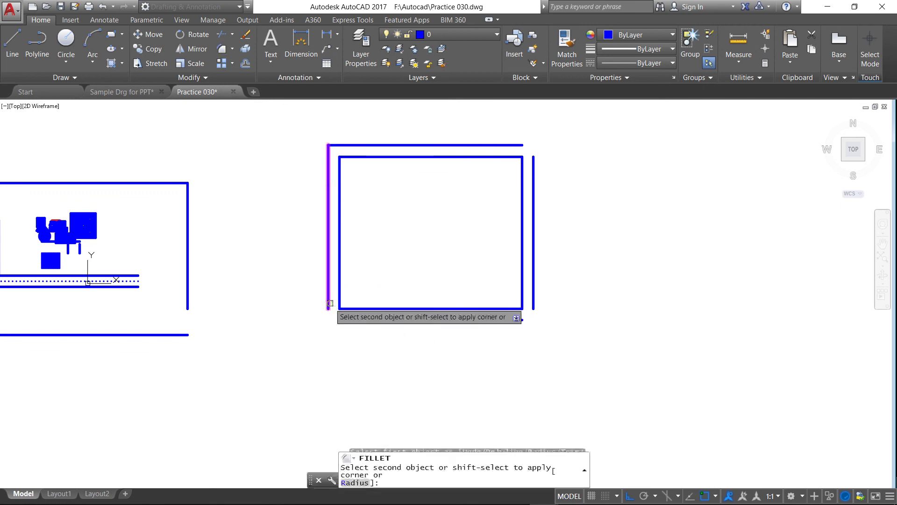
pyautogui.click(350, 320)
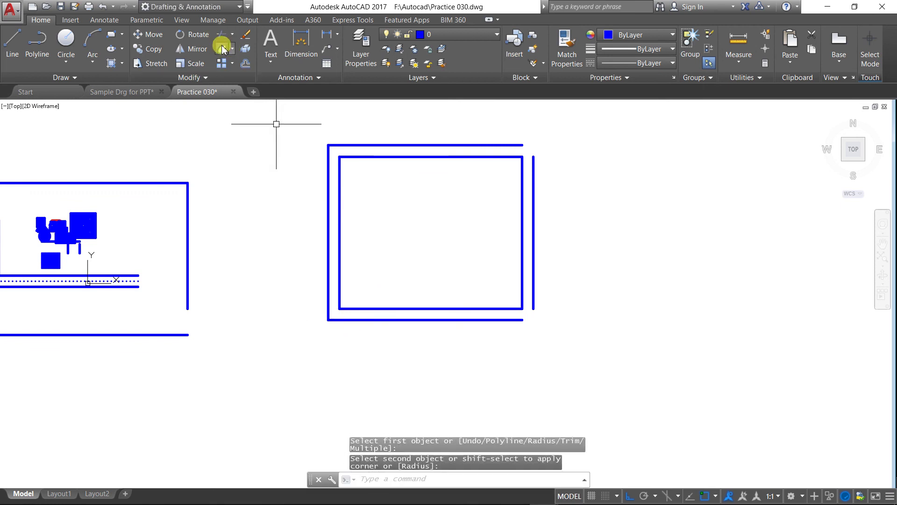
pyautogui.click(223, 49)
pyautogui.click(518, 146)
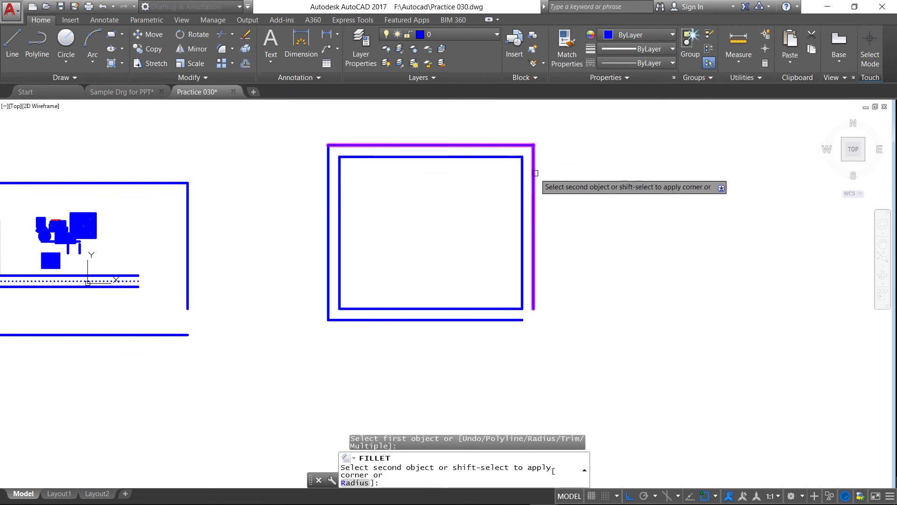
pyautogui.click(535, 173)
pyautogui.click(222, 48)
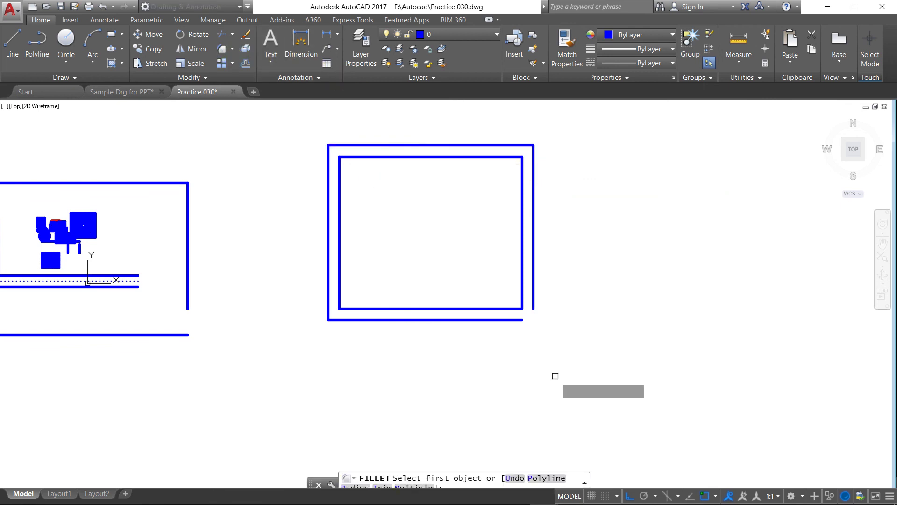
pyautogui.click(507, 320)
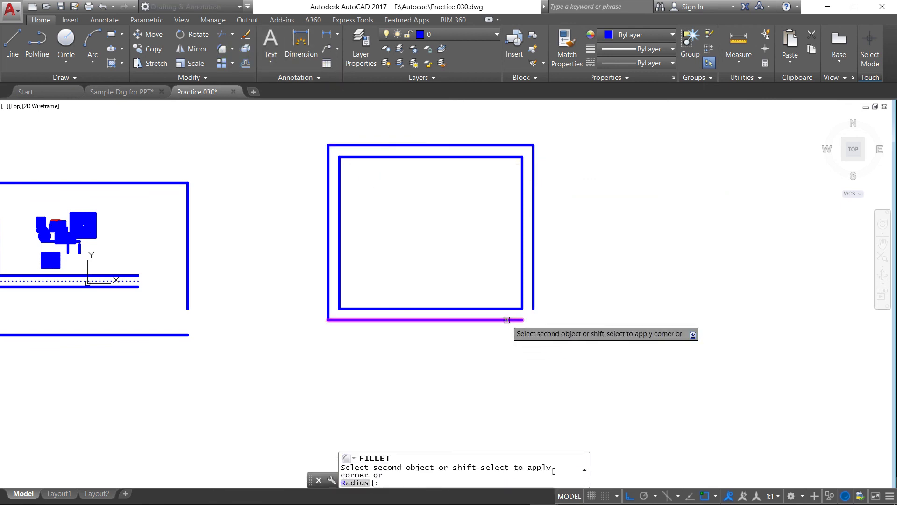
pyautogui.click(533, 306)
pyautogui.scroll(-2, 535, 270)
pyautogui.scroll(2, 443, 224)
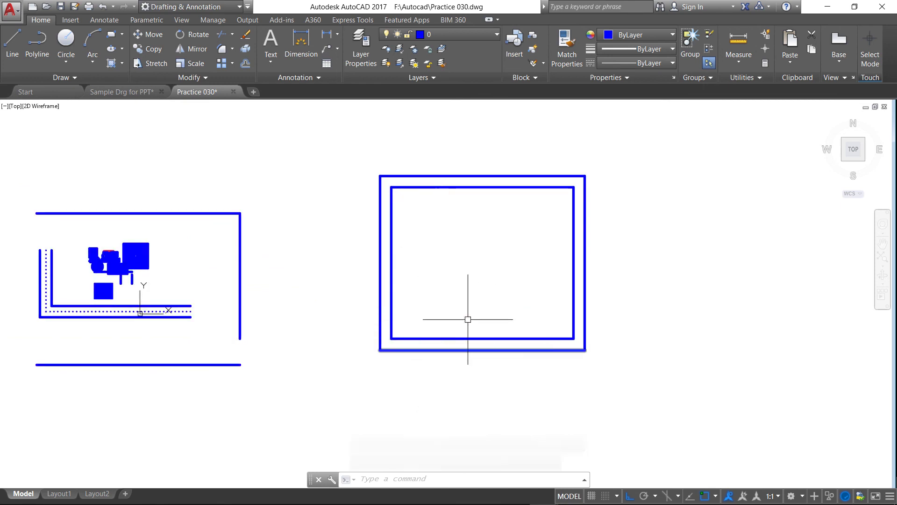
# - Move the eight-line double-walled rectangle leftward, next to the nested L drawing
pyautogui.scroll(-2, 460, 278)
pyautogui.scroll(4, 213, 285)
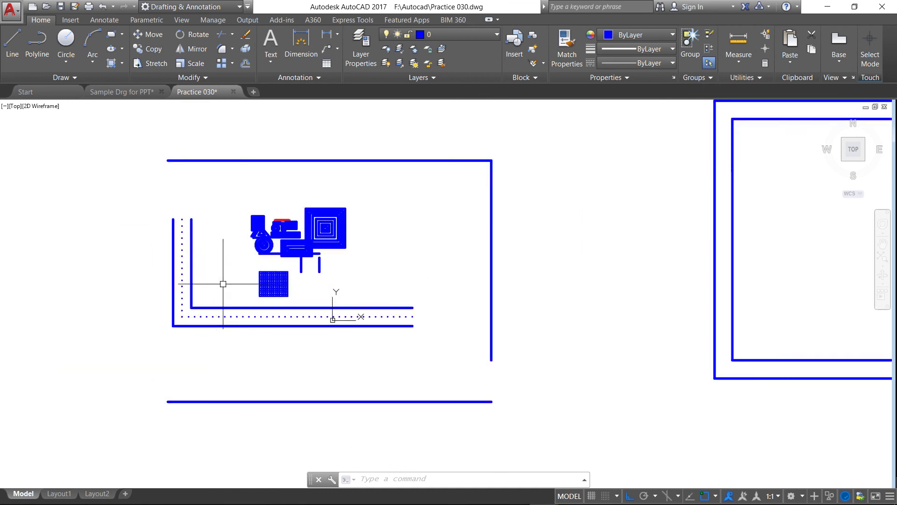
pyautogui.scroll(-2, 223, 283)
pyautogui.click(149, 34)
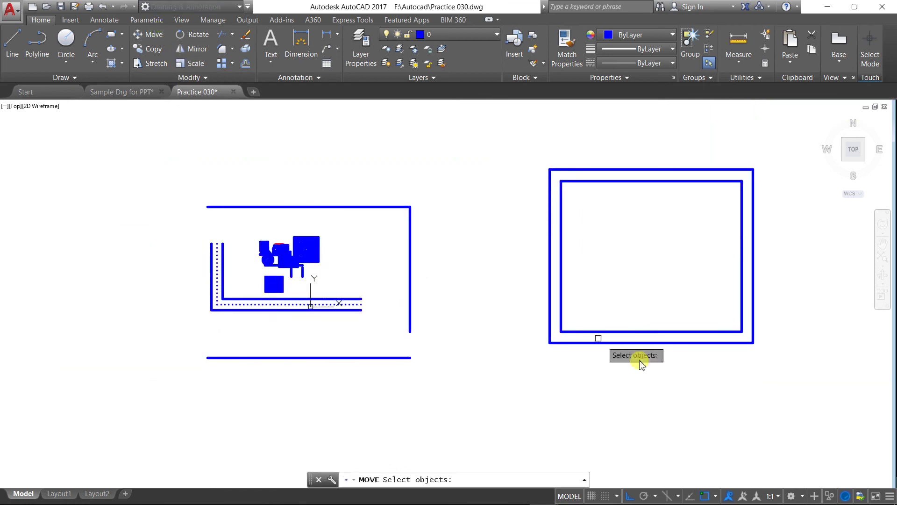
pyautogui.click(787, 384)
pyautogui.click(535, 145)
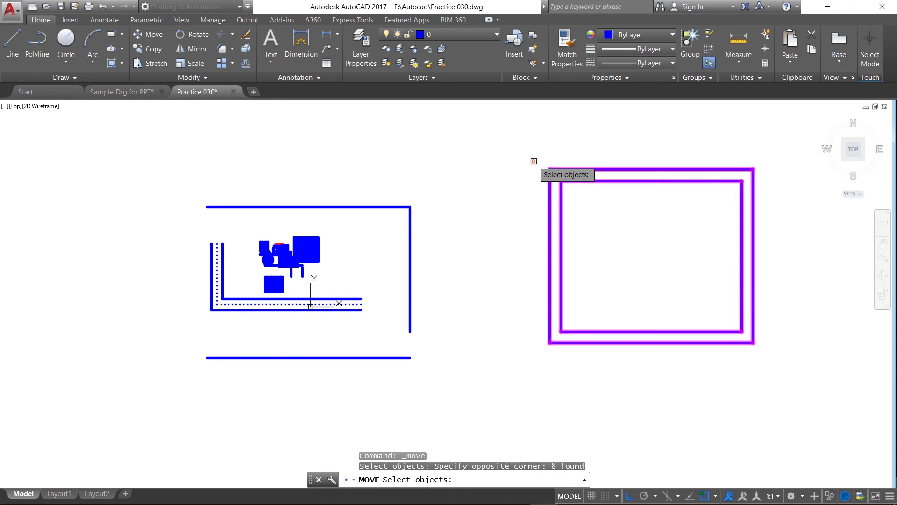
pyautogui.press('Return')
pyautogui.click(534, 160)
pyautogui.click(414, 146)
pyautogui.scroll(4, 242, 293)
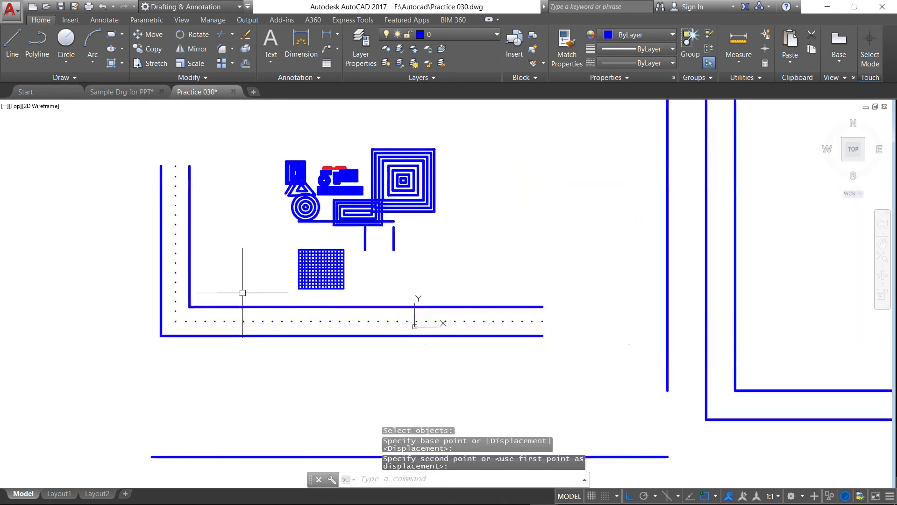
pyautogui.scroll(-2, 269, 345)
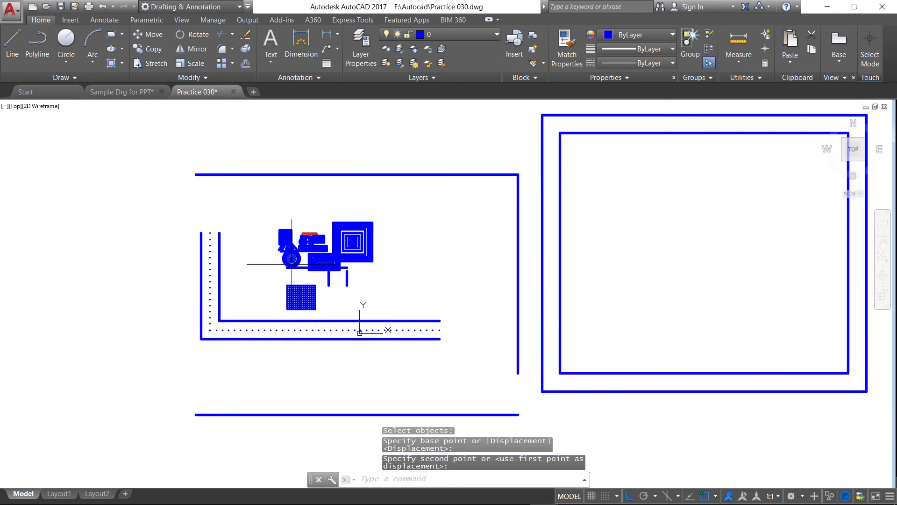
pyautogui.scroll(3, 292, 264)
pyautogui.scroll(2, 304, 177)
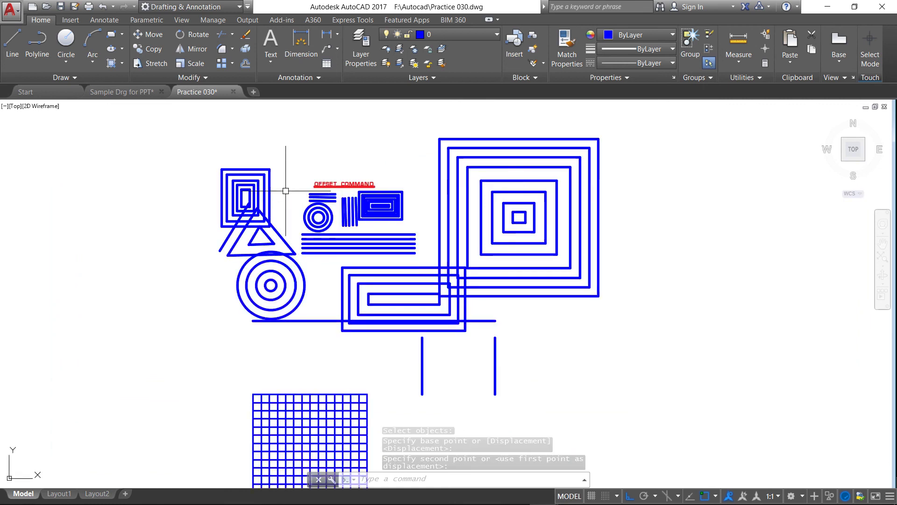
pyautogui.scroll(2, 286, 191)
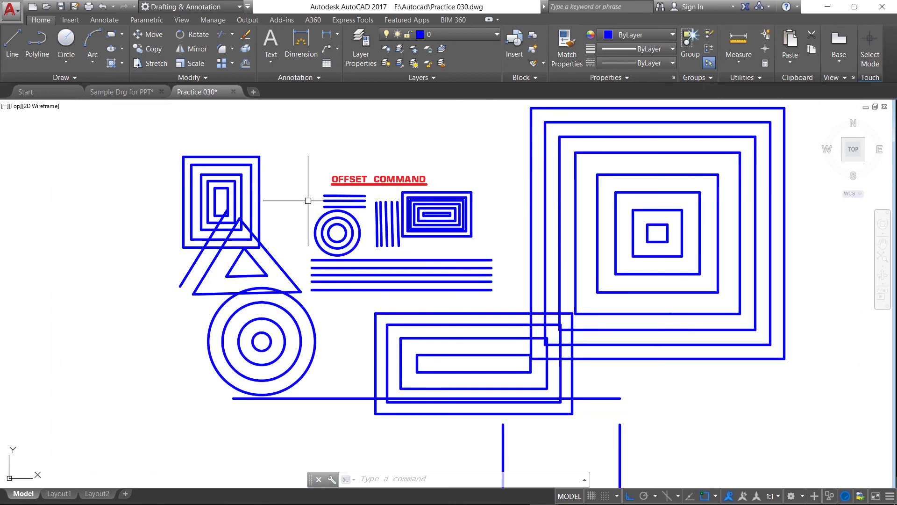
pyautogui.scroll(2, 308, 201)
pyautogui.scroll(-2, 264, 202)
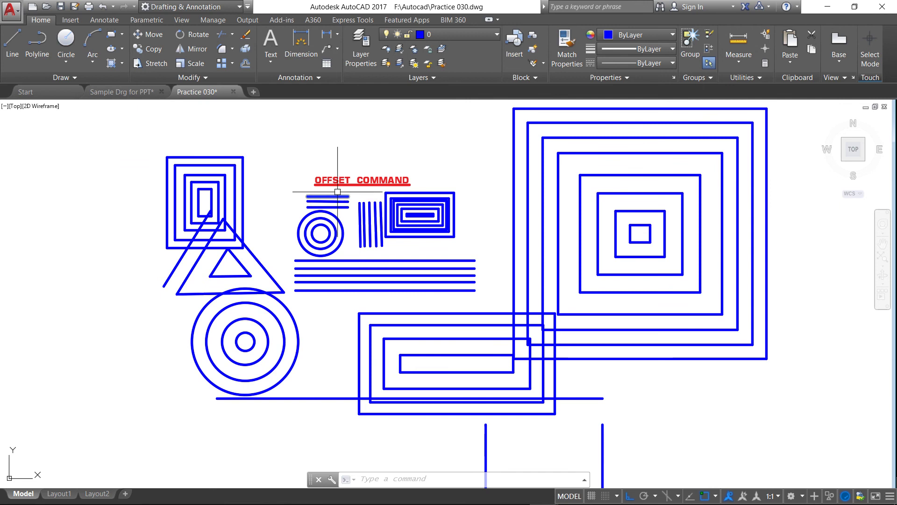
pyautogui.scroll(2, 338, 191)
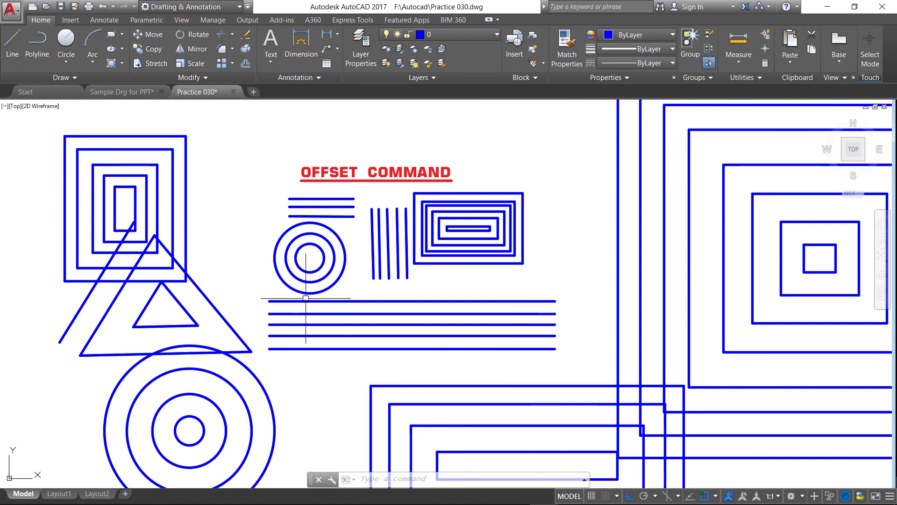
pyautogui.scroll(-2, 241, 295)
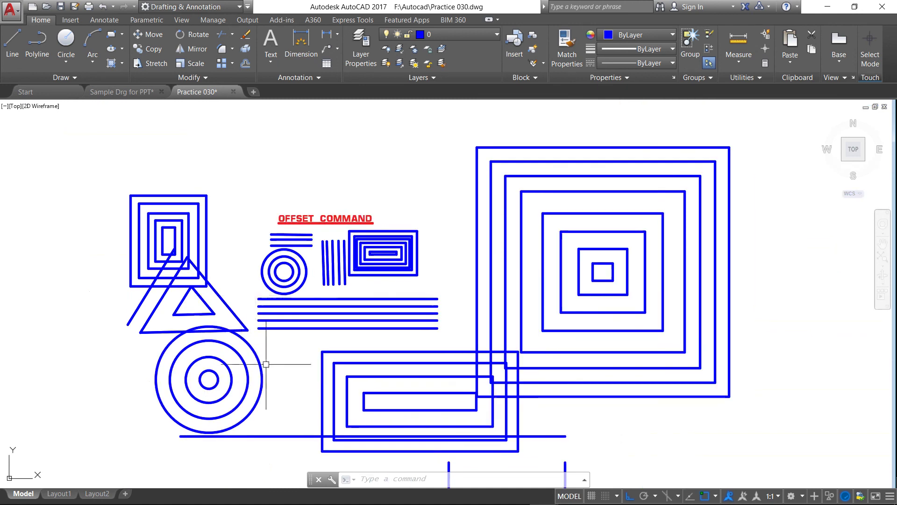
pyautogui.scroll(2, 290, 393)
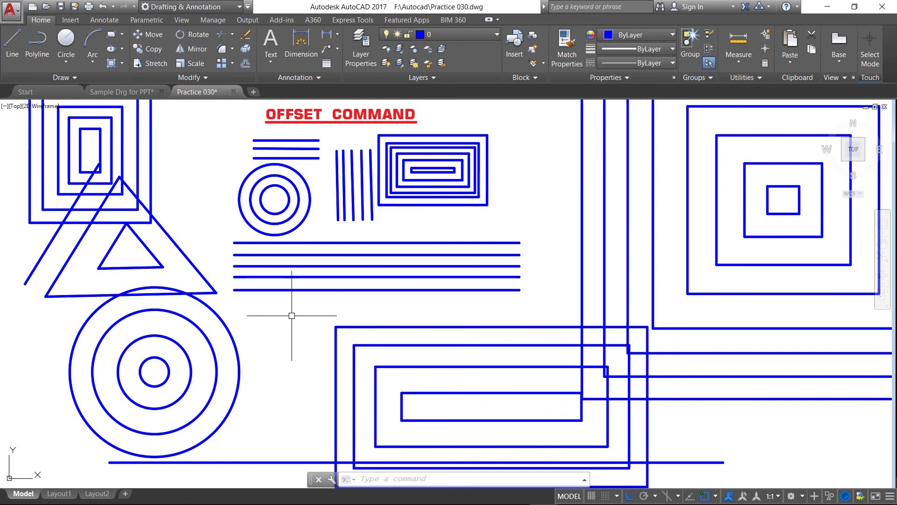
pyautogui.scroll(-2, 327, 329)
pyautogui.scroll(2, 266, 310)
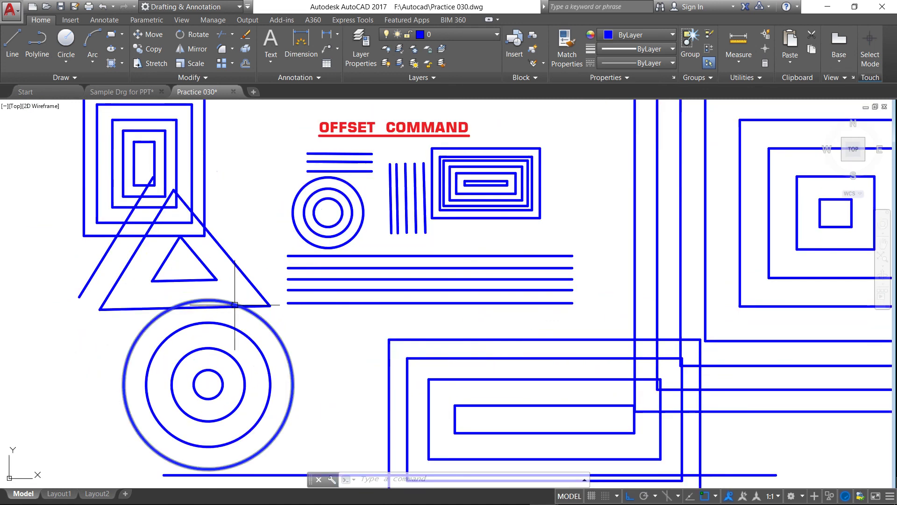
pyautogui.scroll(2, 260, 310)
pyautogui.scroll(2, 240, 300)
pyautogui.scroll(-3, 261, 294)
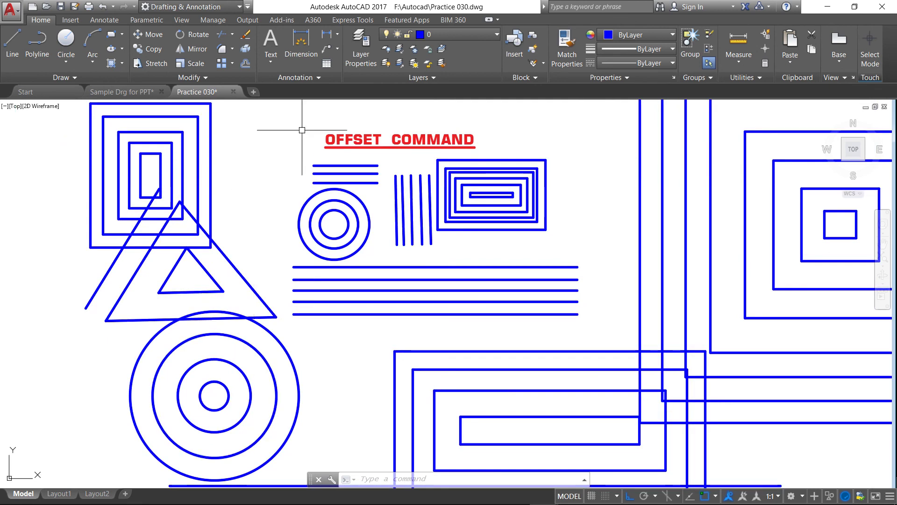
pyautogui.scroll(3, 303, 125)
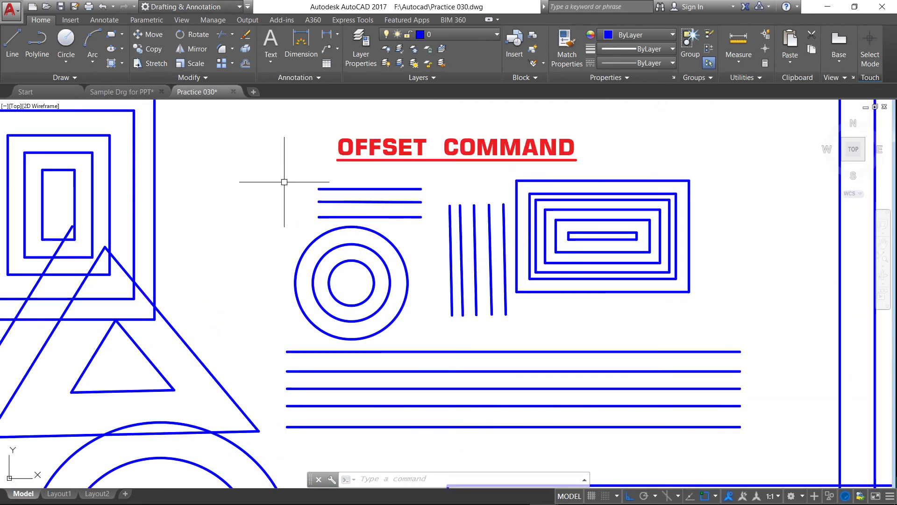